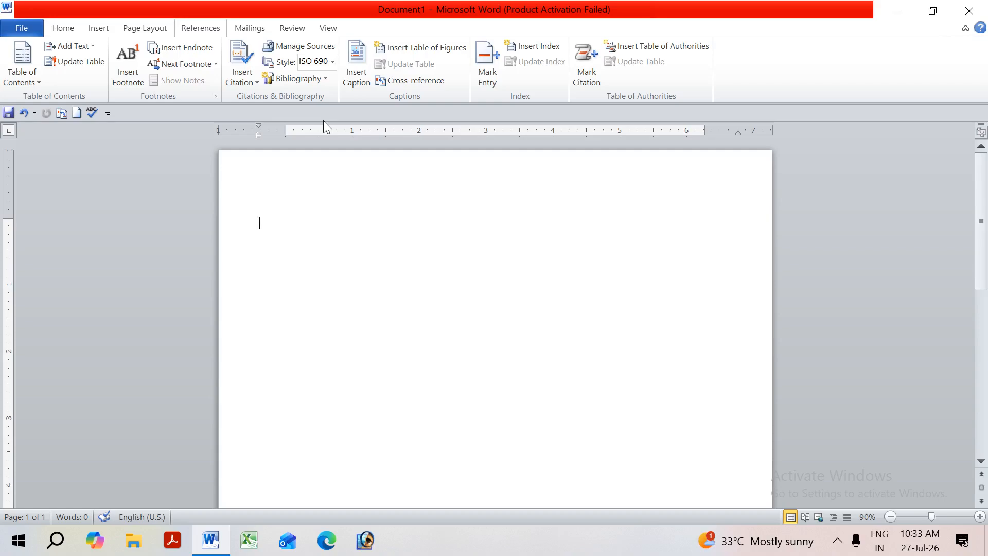
Insert eleven page breaks in the blank document to make 12 empty pages.
scroll(464, 249, down, 7)
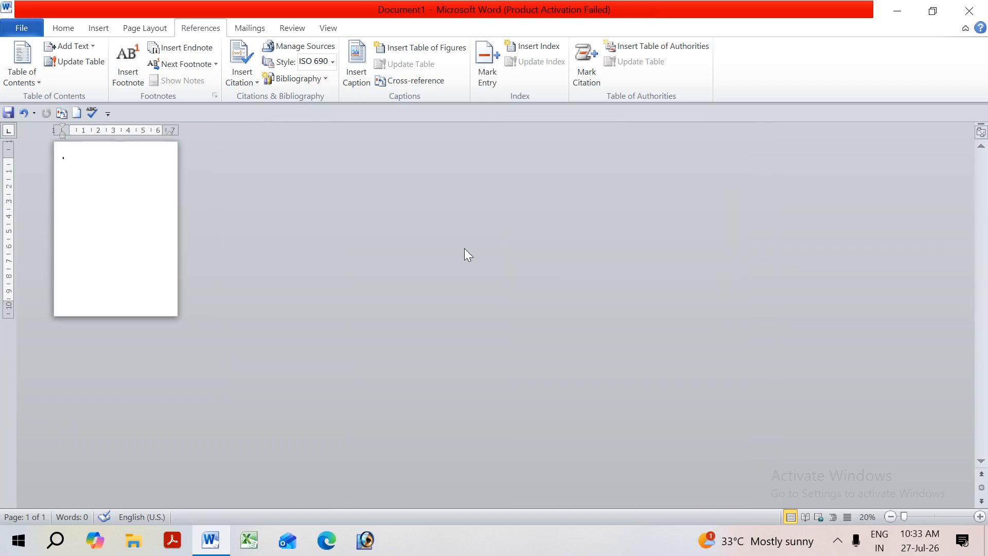
key(ctrl+Return)
key(ctrl+Return)
key(ctrl+Return)
key(ctrl+Return)
key(ctrl+Return)
key(ctrl+Return)
key(ctrl+Return)
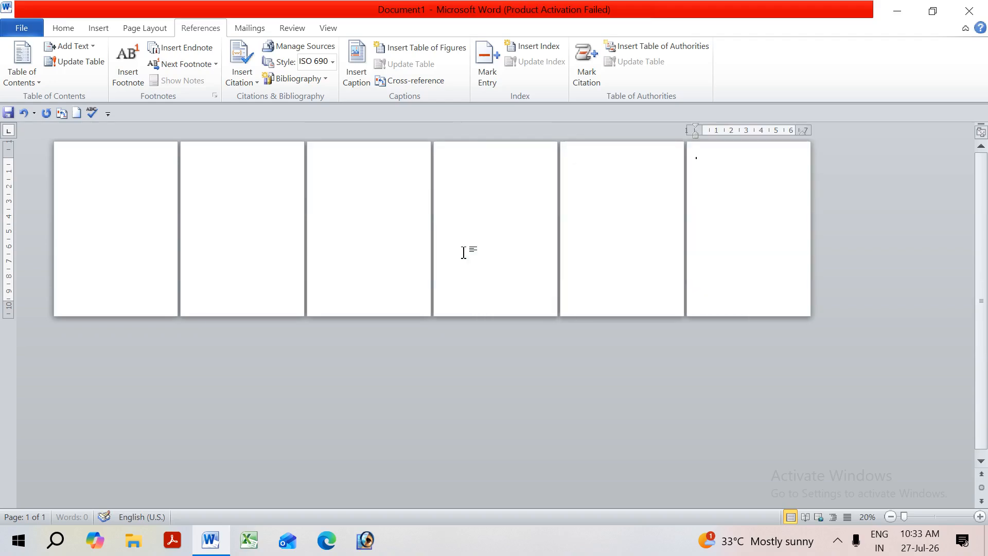
key(ctrl+Return)
key(ctrl+Return)
key(ctrl+Return)
key(ctrl+Return)
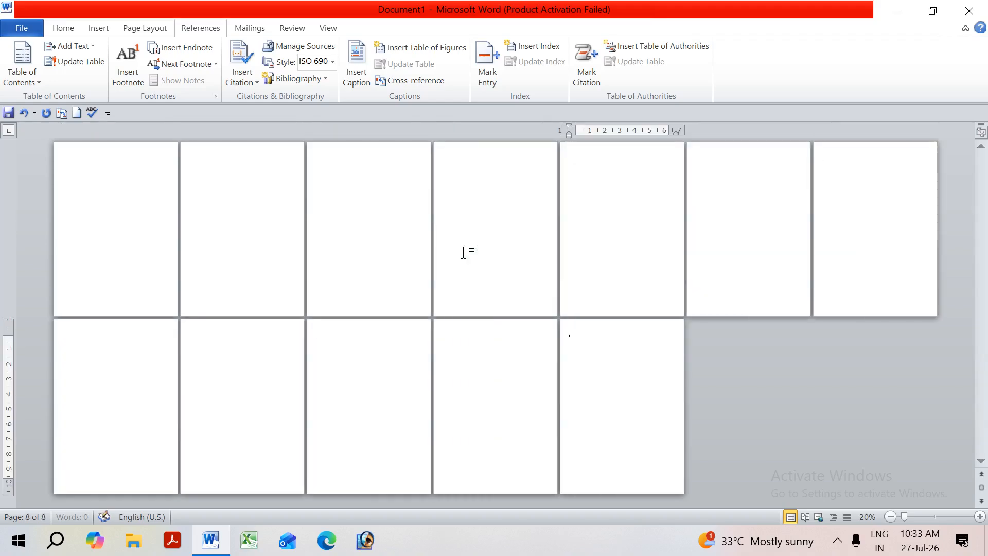
Enter the title "About of CPU" on page 2 and fill in sample text below it with =RAND().
click(194, 161)
scroll(201, 205, up, 8)
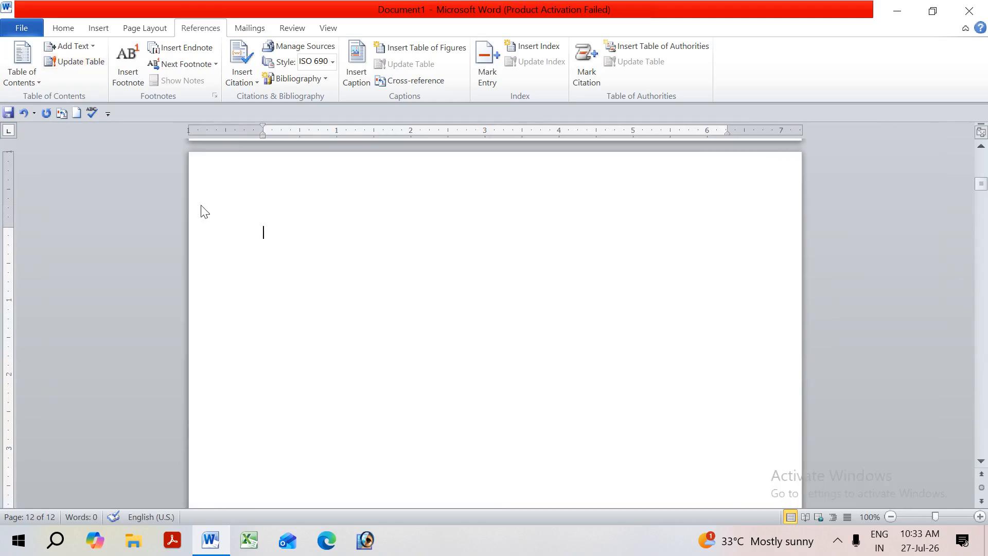
scroll(220, 225, up, 1)
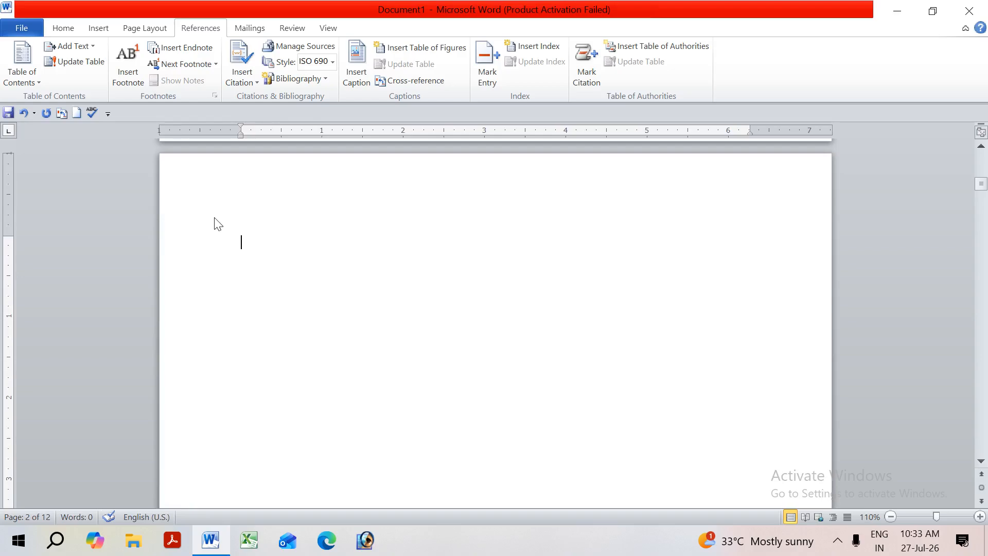
text(about of c)
key(BackSpace)
text(CPU)
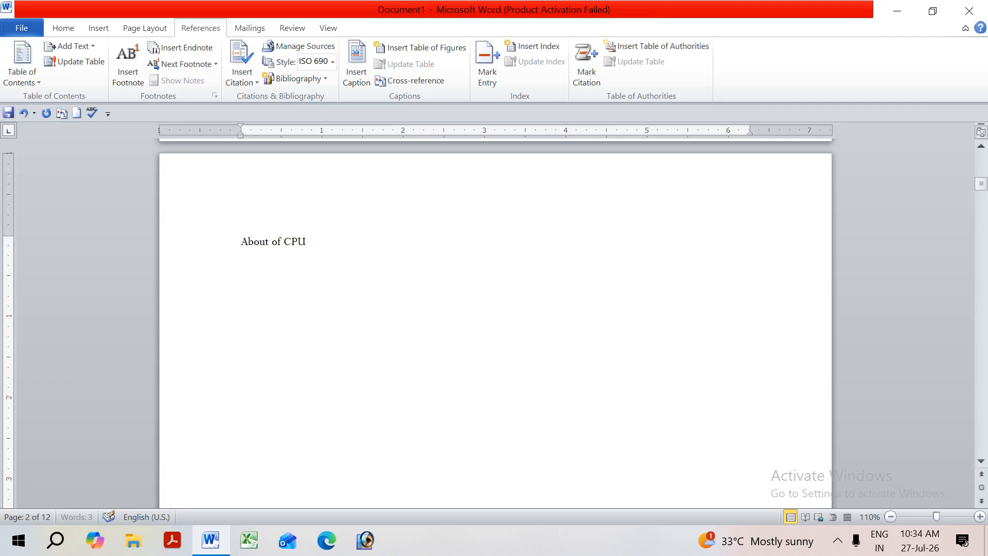
text(=RAND())
key(Return)
Enter the title "ABOUT OF COMPUTER" on page 3 and generate sample paragraphs below it with =RAND().
scroll(261, 176, down, 10)
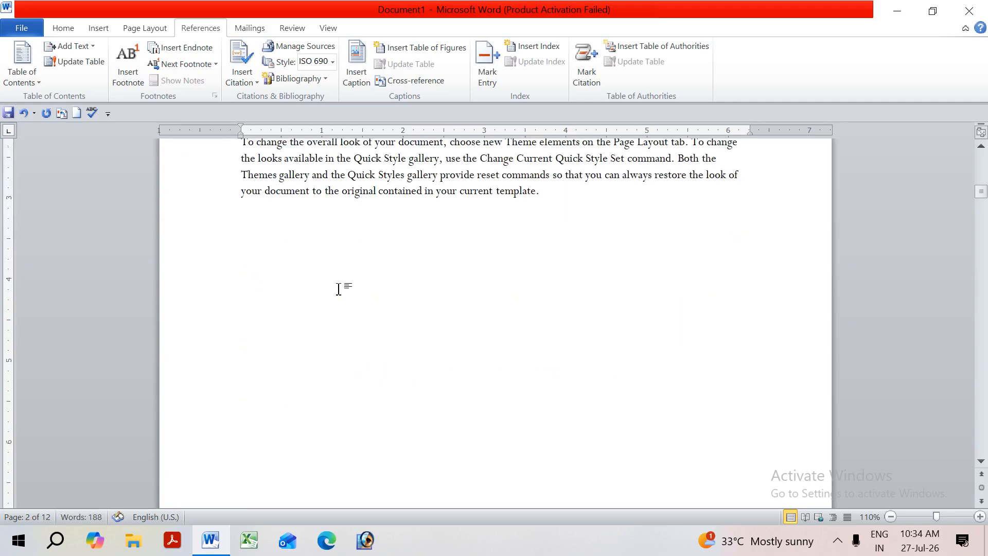
click(255, 360)
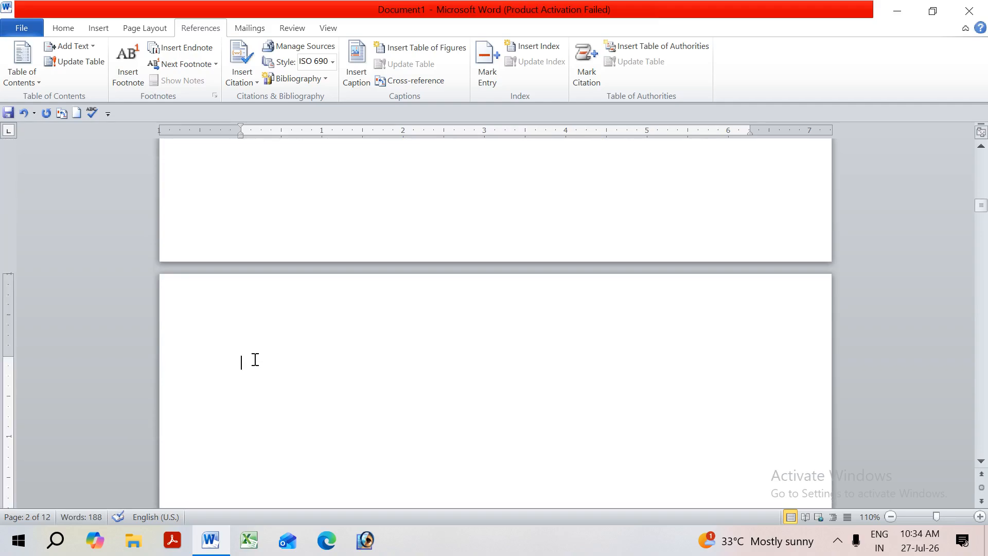
text(ABOUT OF COMPUTER)
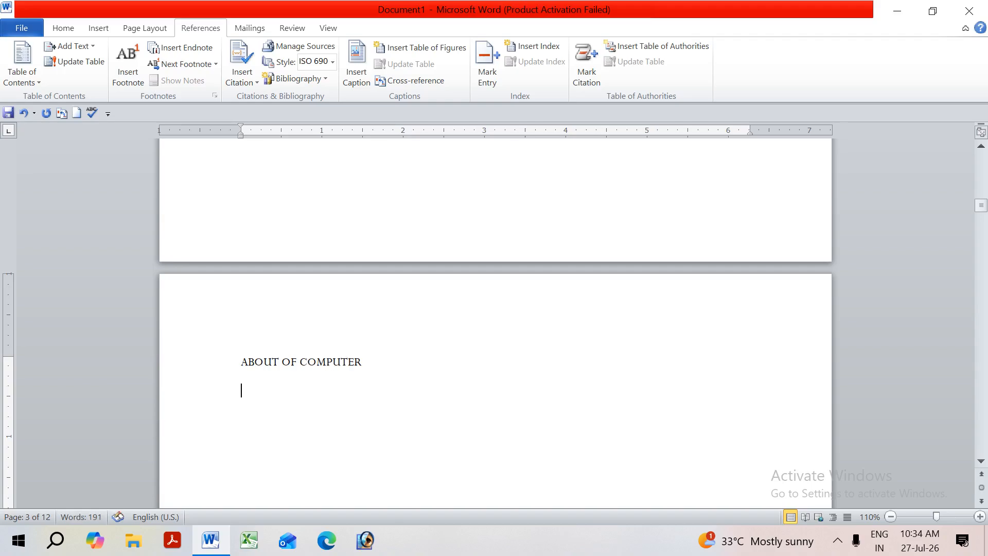
text(=RAND())
key(Return)
Enter the title "ABOUT OF SOFTWARE" on page 4, followed by sample paragraphs generated with =RAND().
scroll(268, 382, down, 5)
scroll(268, 382, down, 2)
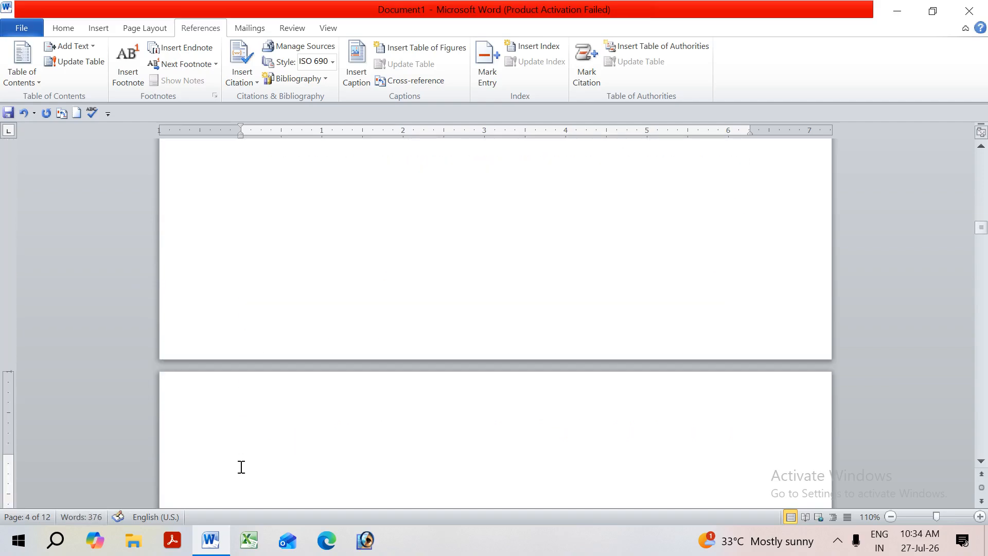
text(ABOUT OF SOFTWARE)
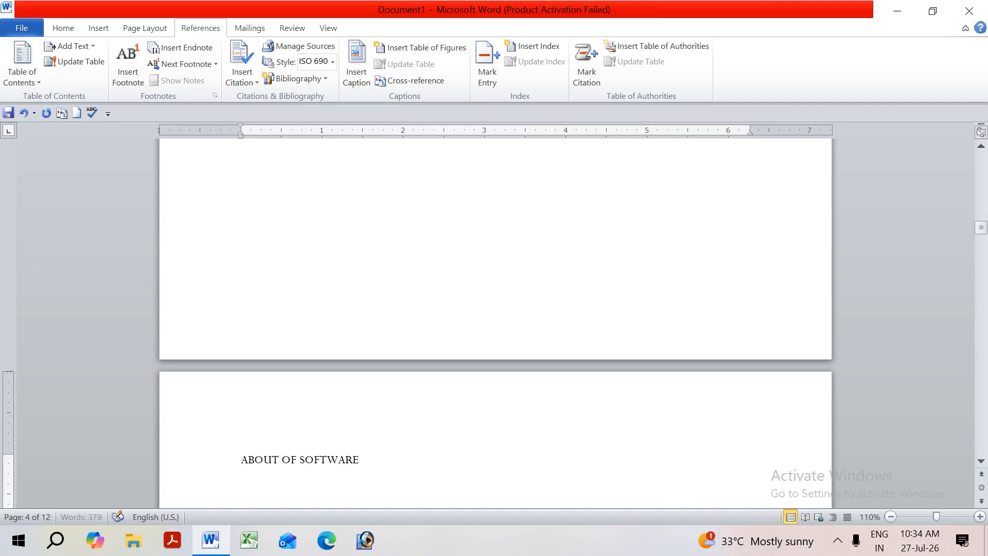
key(Return)
text(=RAND())
key(Return)
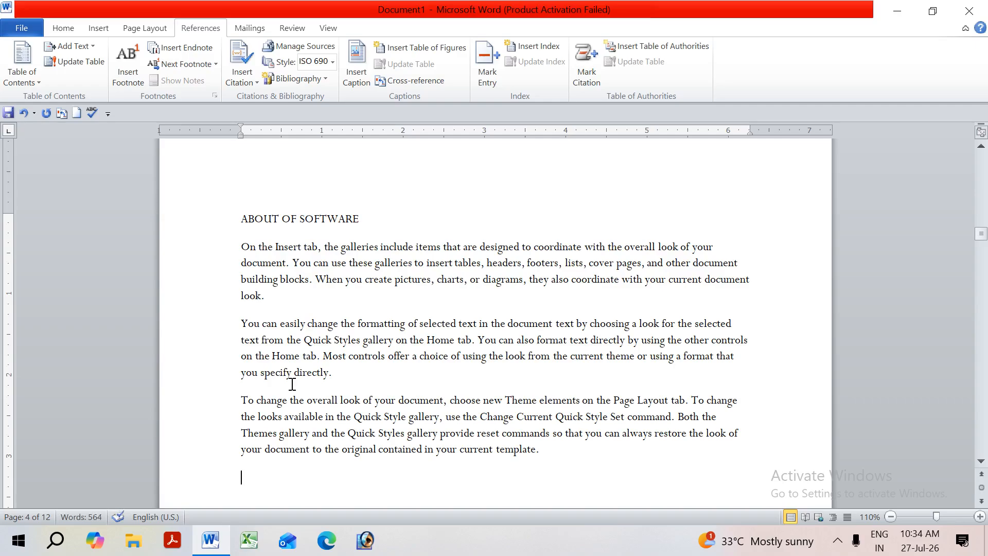
Apply the Heading 1 style to the "About of CPU" title on page 2.
scroll(289, 386, up, 20)
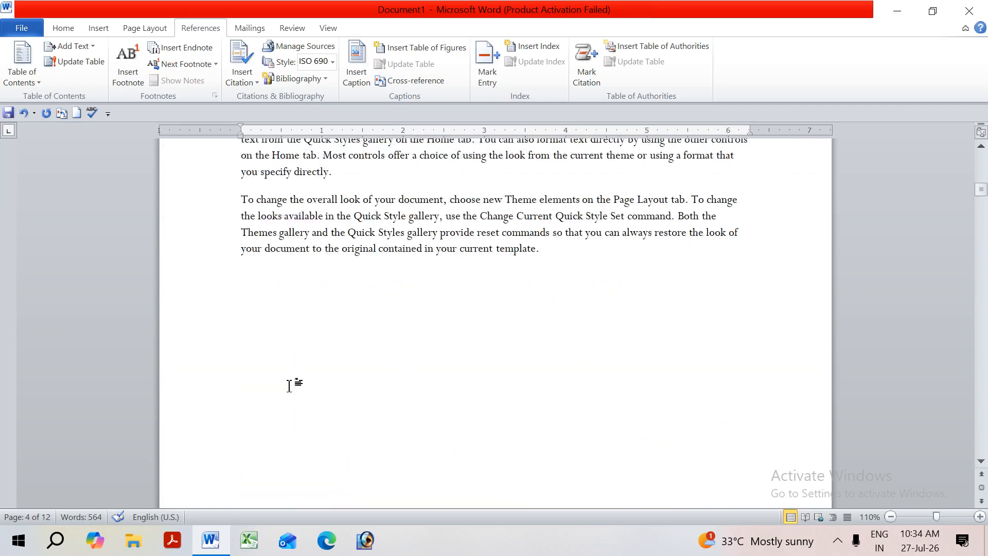
scroll(289, 386, up, 5)
drag(308, 299, 242, 294)
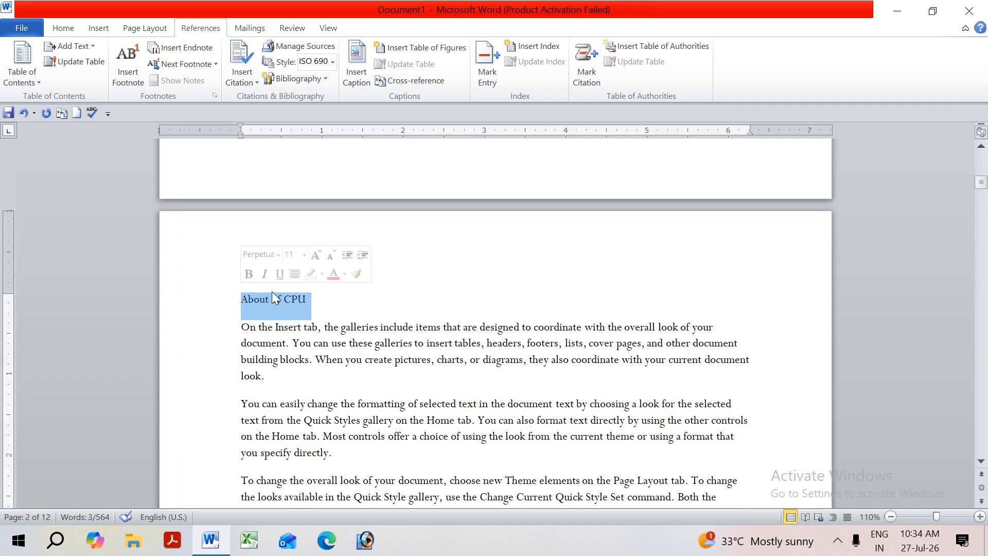
click(82, 45)
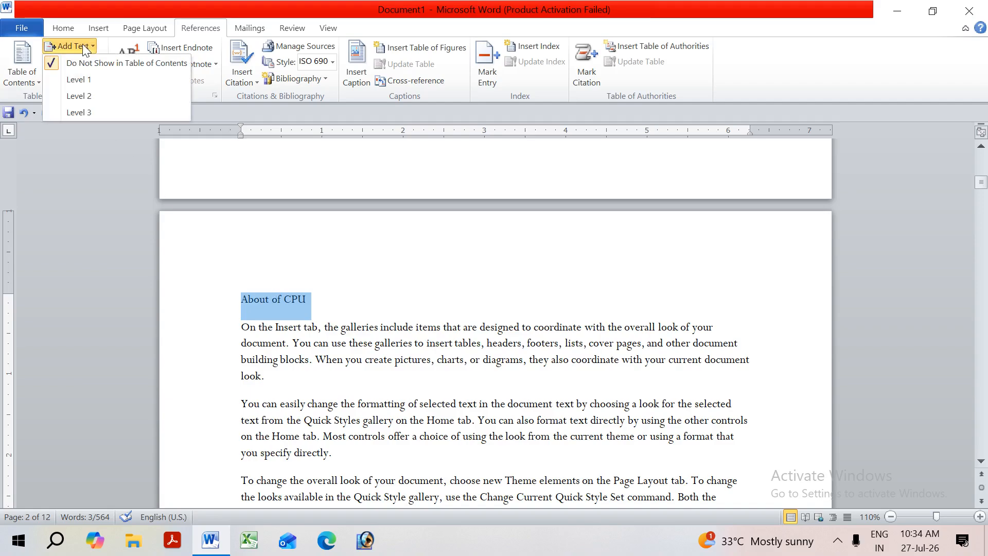
click(309, 297)
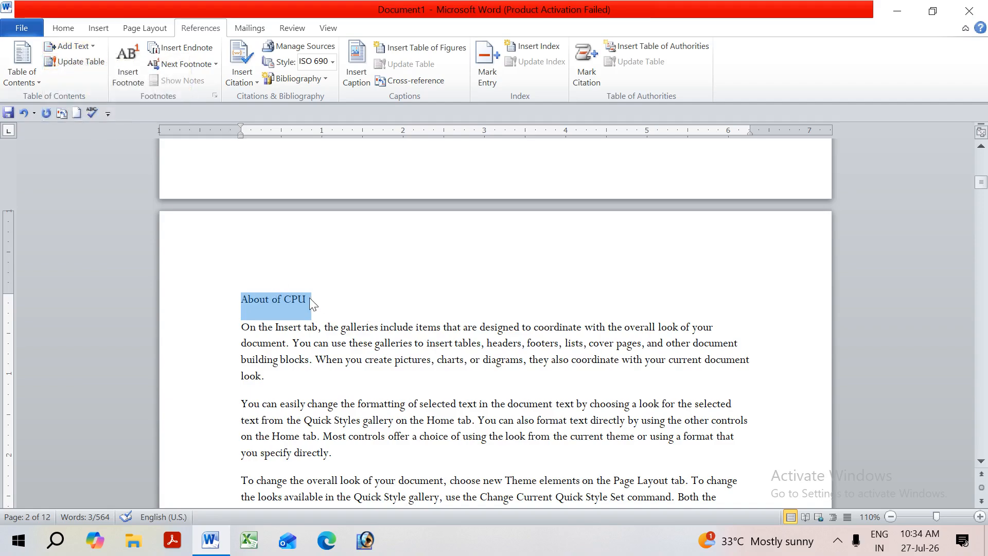
click(311, 298)
drag(316, 299, 229, 293)
click(66, 28)
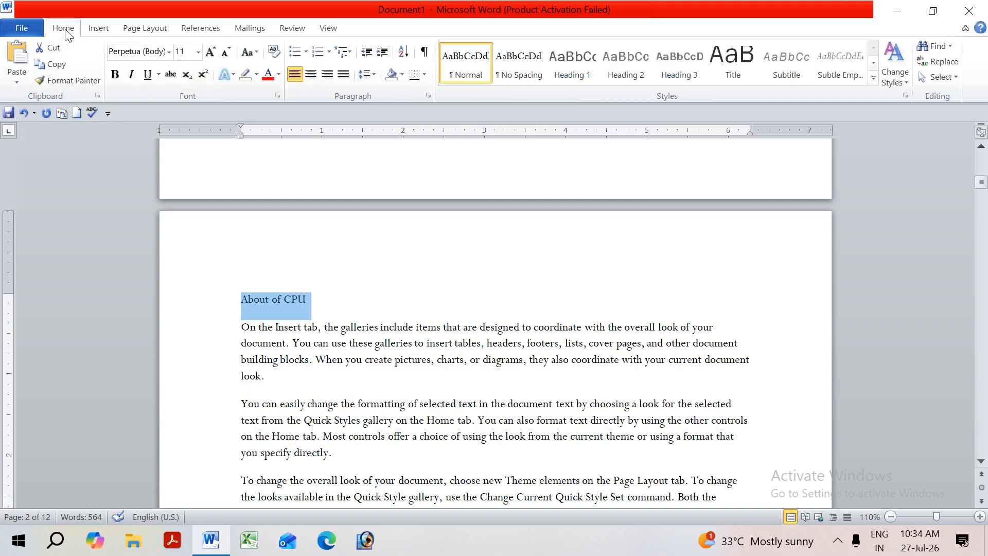
click(563, 69)
click(563, 69)
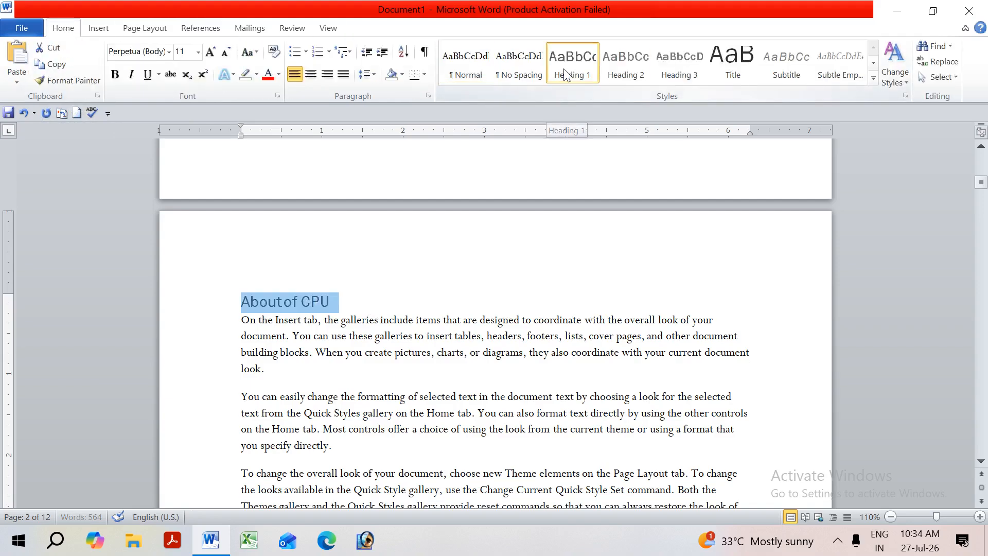
Apply the Heading 2 style to the "ABOUT OF COMPUTER" title on page 3.
scroll(437, 280, down, 10)
scroll(426, 291, down, 3)
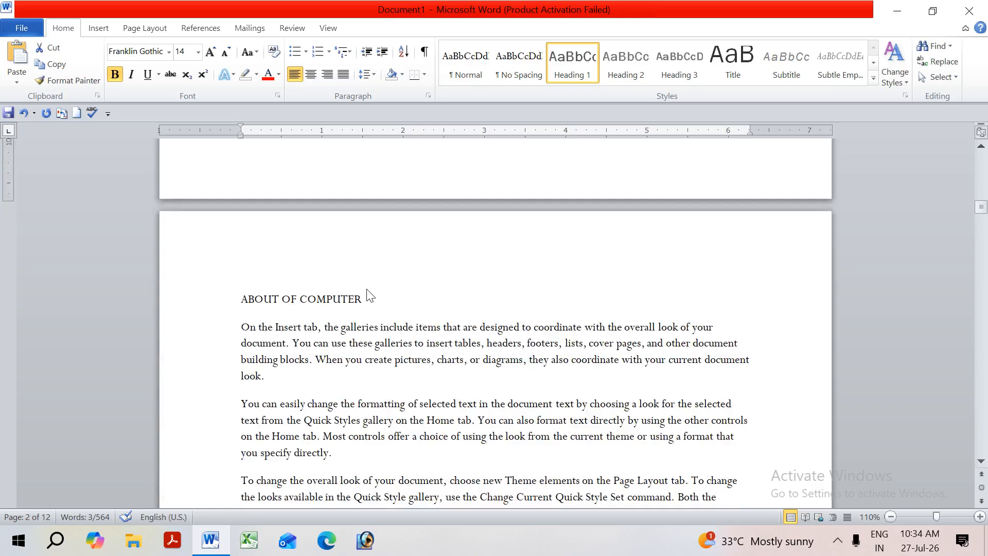
drag(366, 294, 238, 295)
click(626, 64)
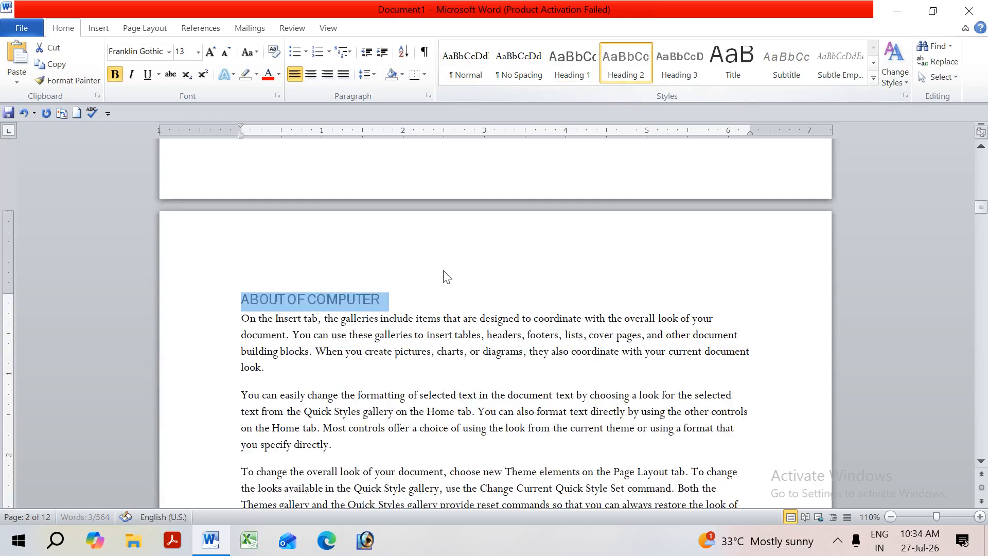
Apply the Heading 3 style to the "ABOUT OF SOFTWARE" title on page 4.
scroll(443, 271, down, 15)
drag(368, 174, 205, 173)
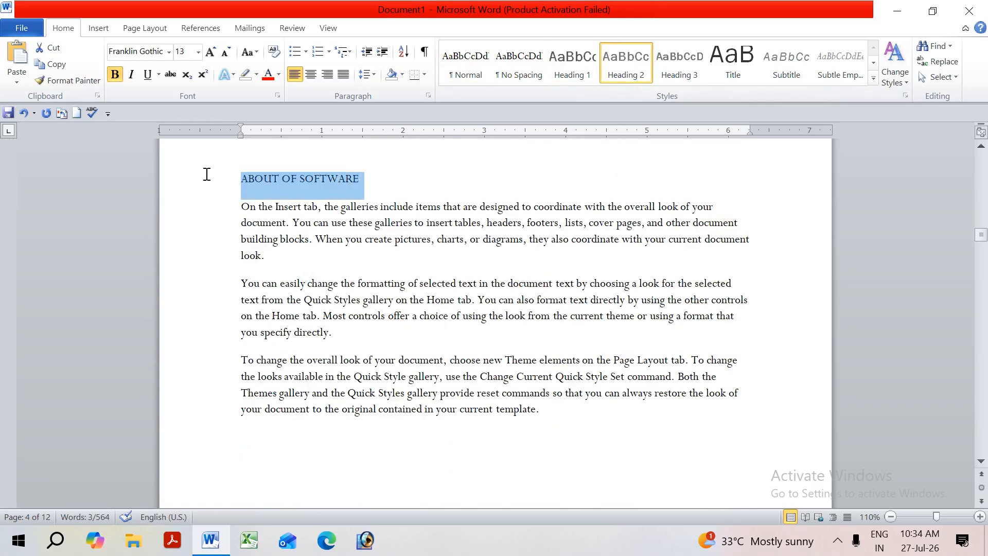
click(679, 62)
Insert a custom table of contents on the empty first page, showing 9 levels with a solid underline tab leader.
scroll(502, 270, up, 7)
scroll(501, 270, up, 13)
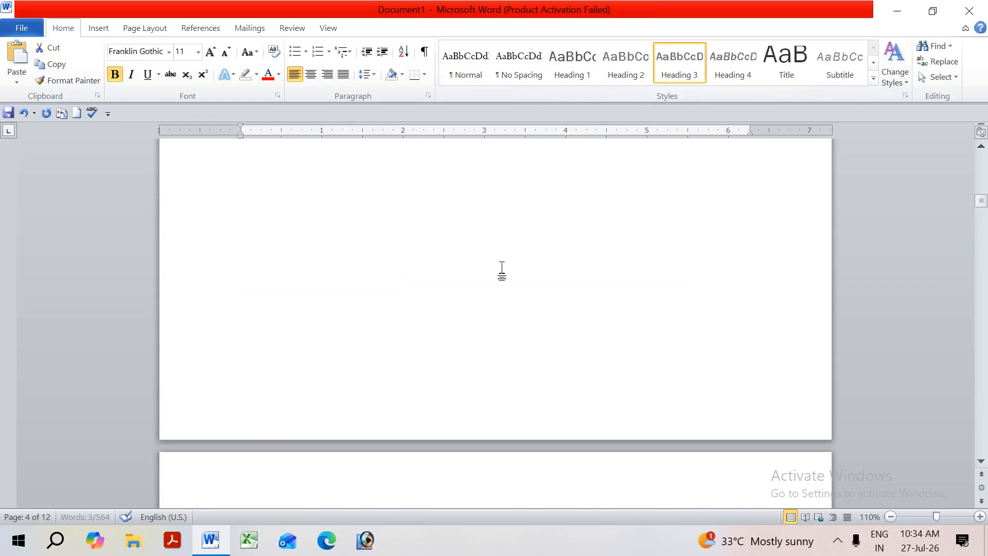
scroll(498, 264, up, 20)
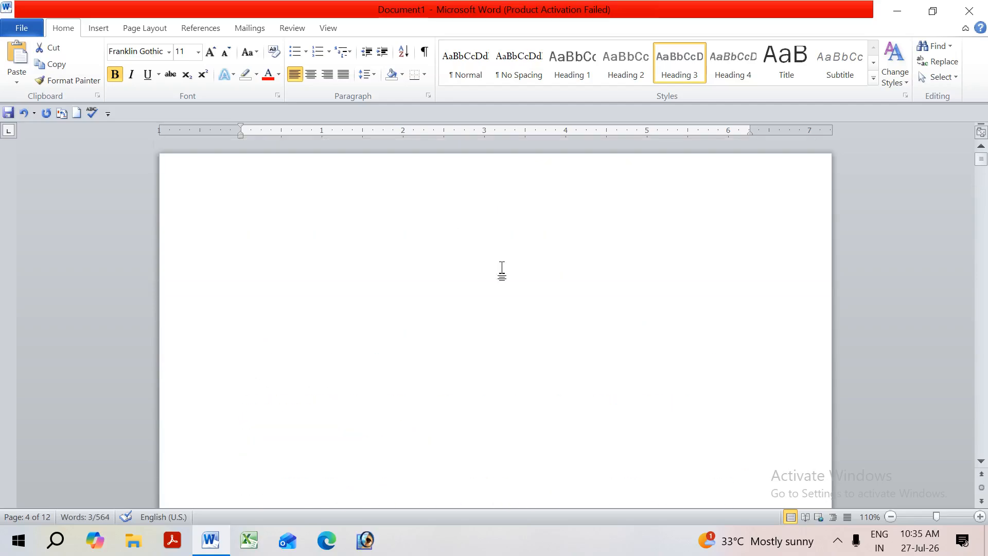
click(256, 236)
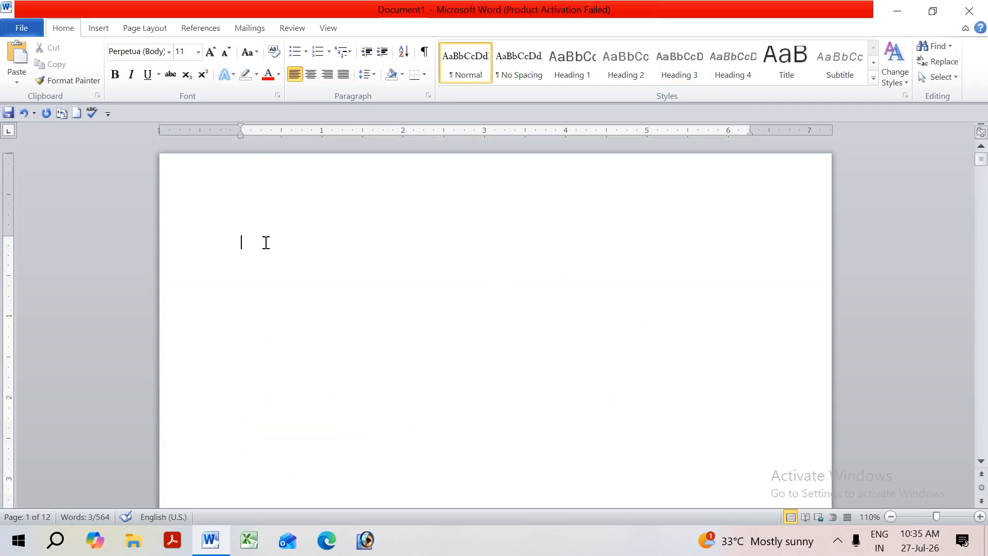
click(212, 29)
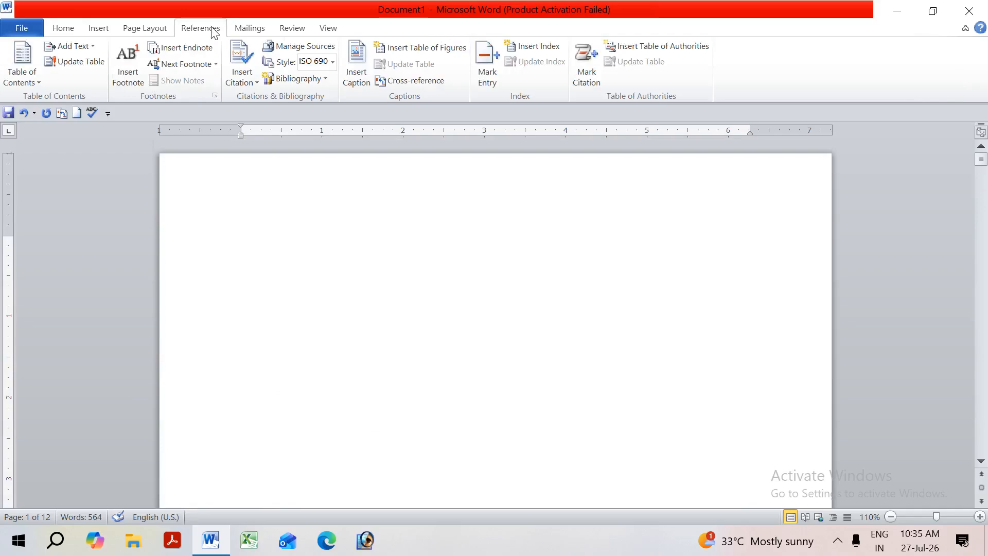
click(23, 76)
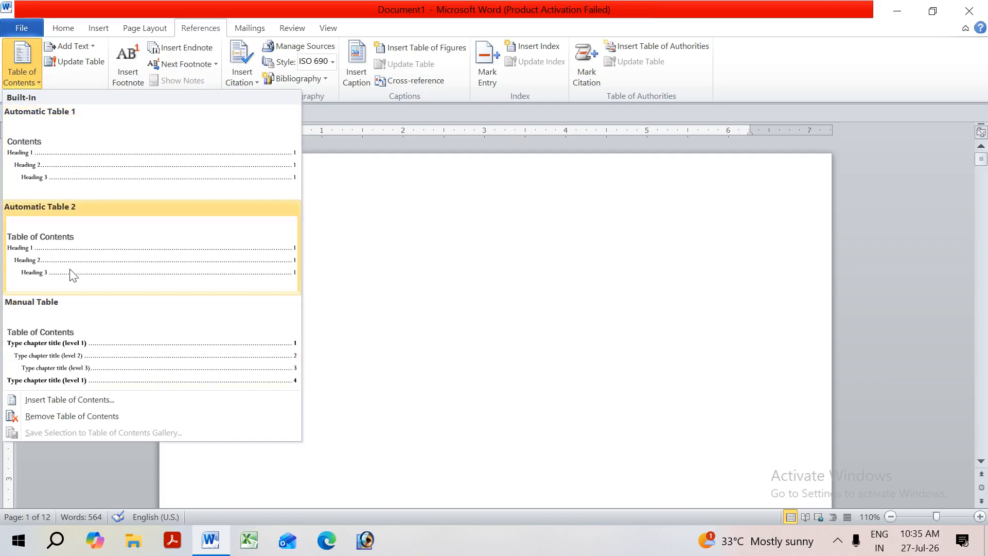
click(64, 404)
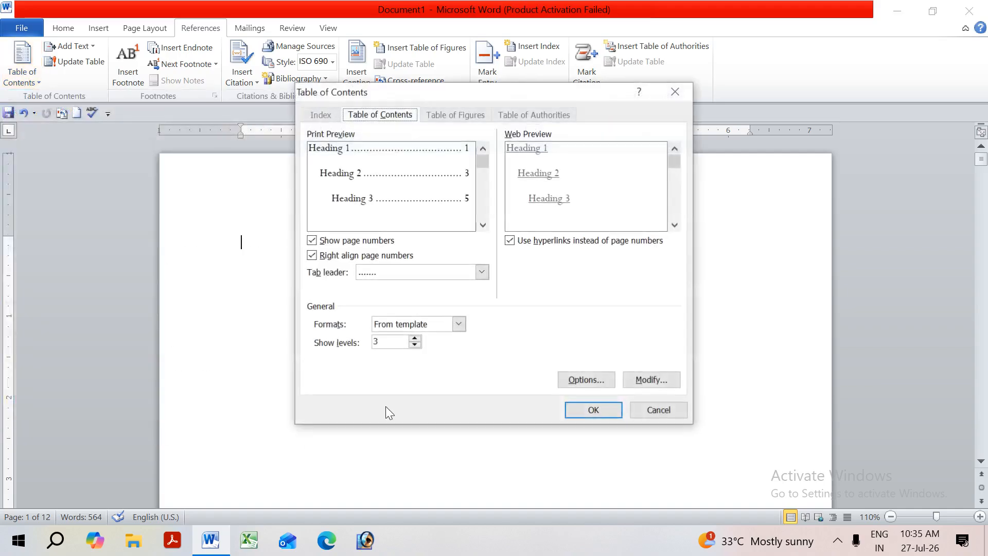
click(414, 339)
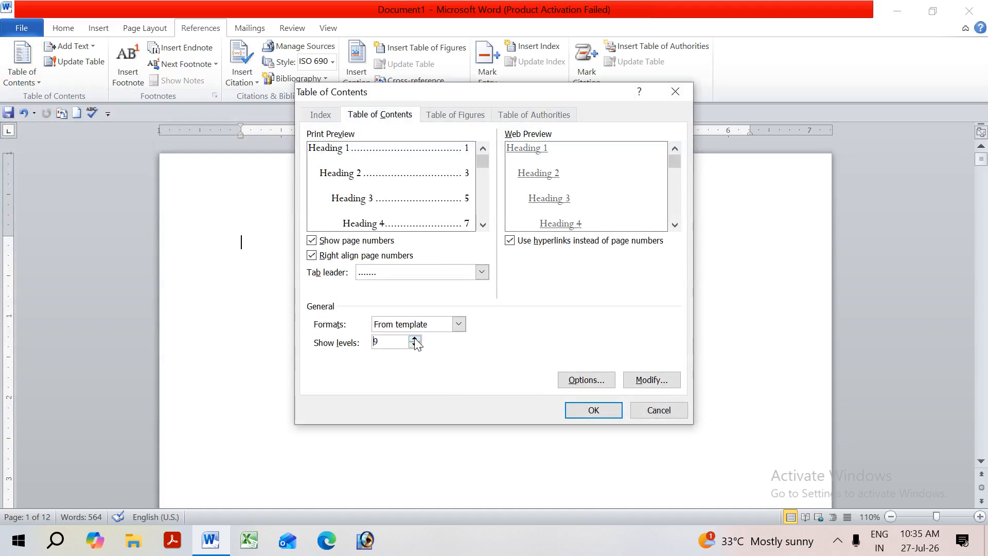
click(394, 274)
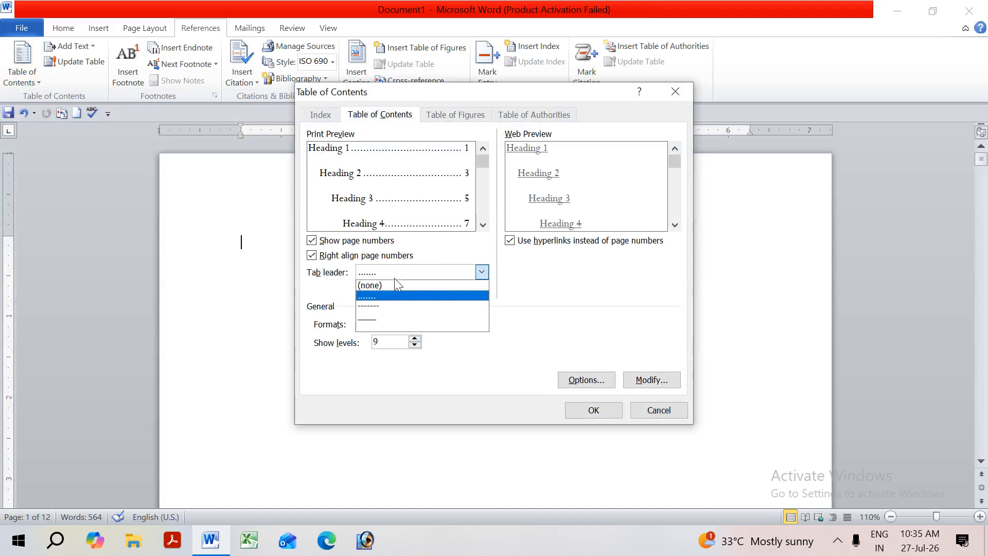
click(385, 320)
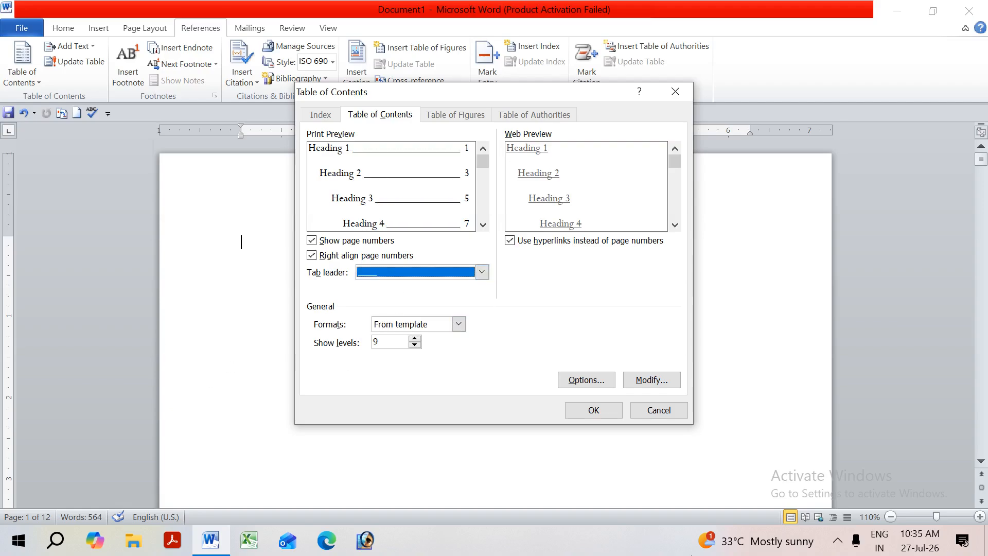
click(609, 409)
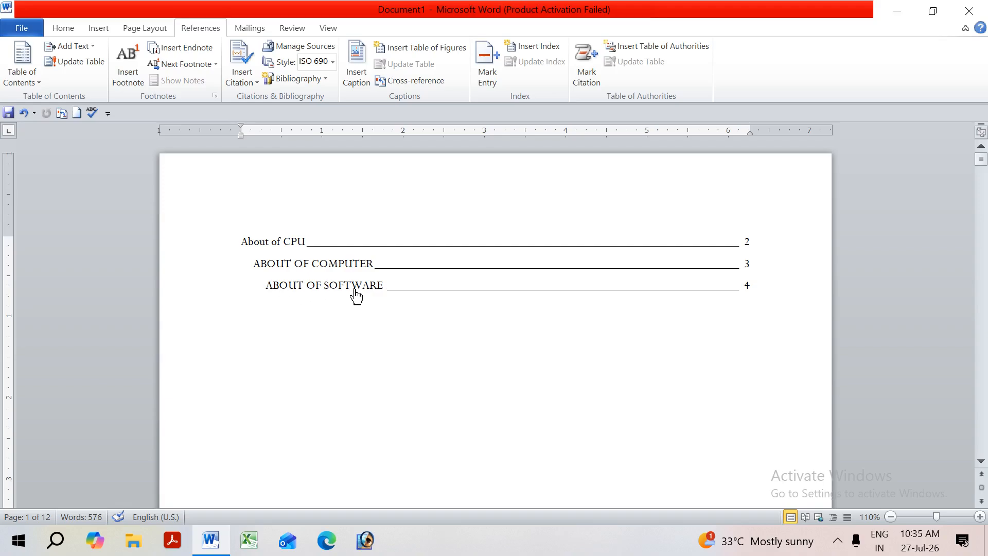
Test the table of contents by following its links to the ABOUT OF COMPUTER, ABOUT OF SOFTWARE and About of CPU headings.
ctrl+click(341, 285)
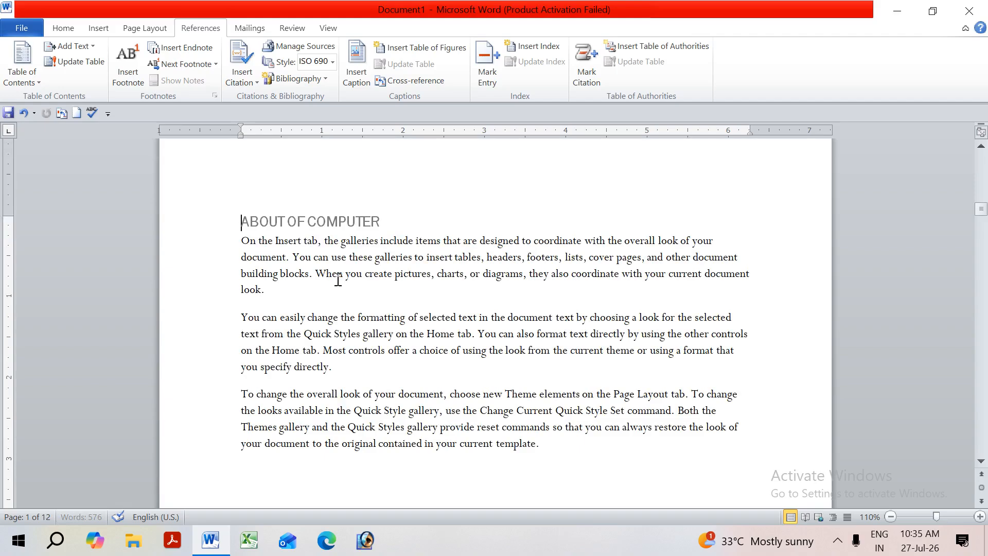
drag(983, 210, 986, 146)
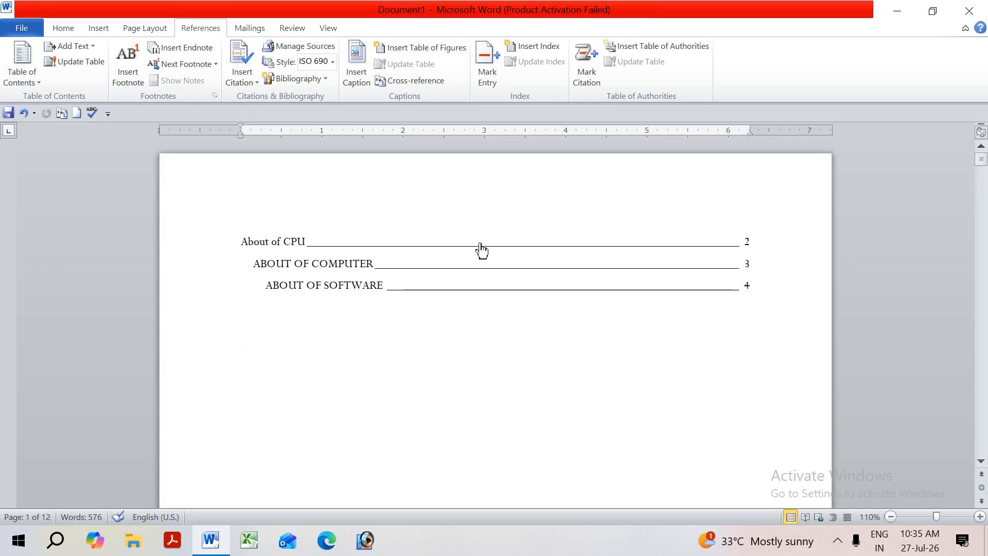
ctrl+click(353, 287)
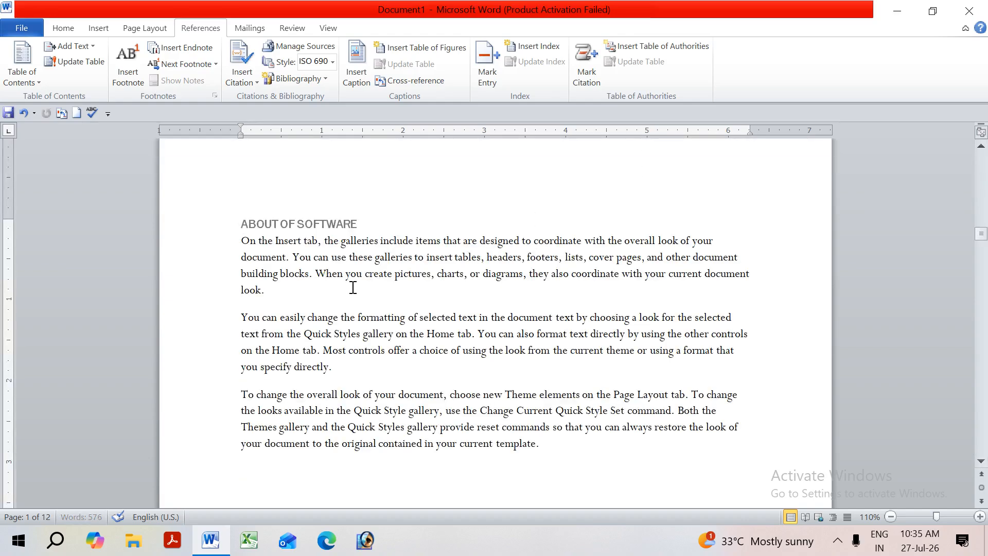
drag(982, 234, 982, 147)
ctrl+click(285, 240)
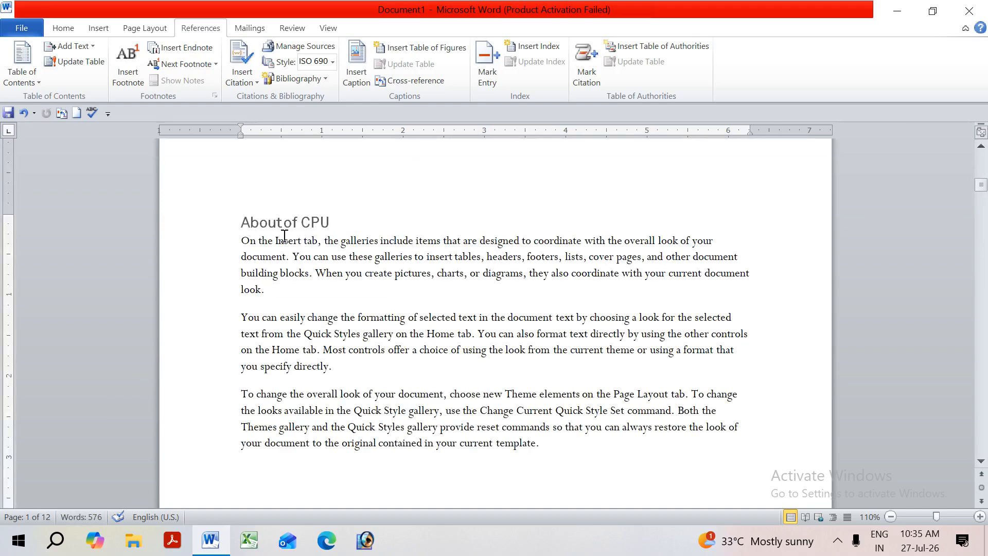
Add the title "ABOUT OF HARDWARE" at the start of the empty page 5.
ctrl+scroll(285, 236, down, 2)
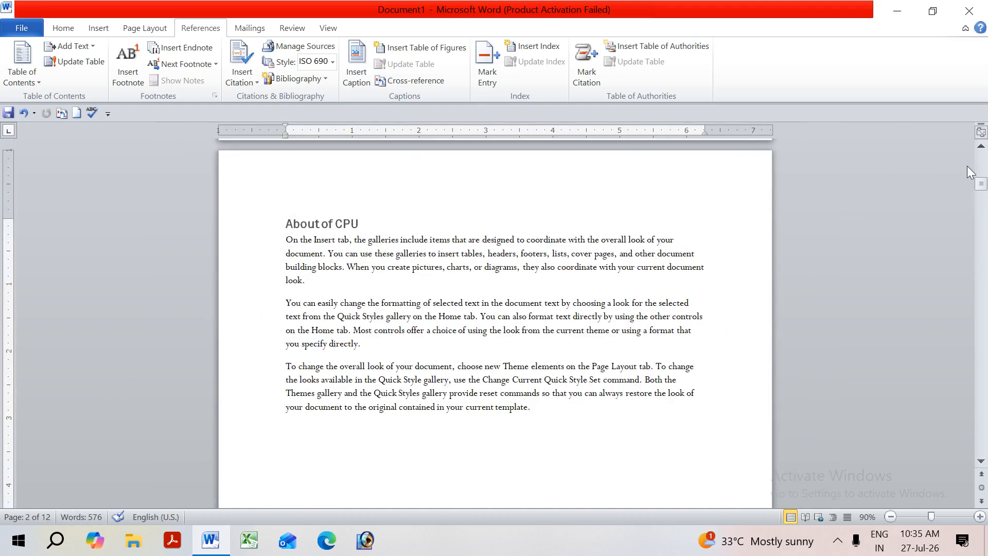
drag(983, 189, 982, 159)
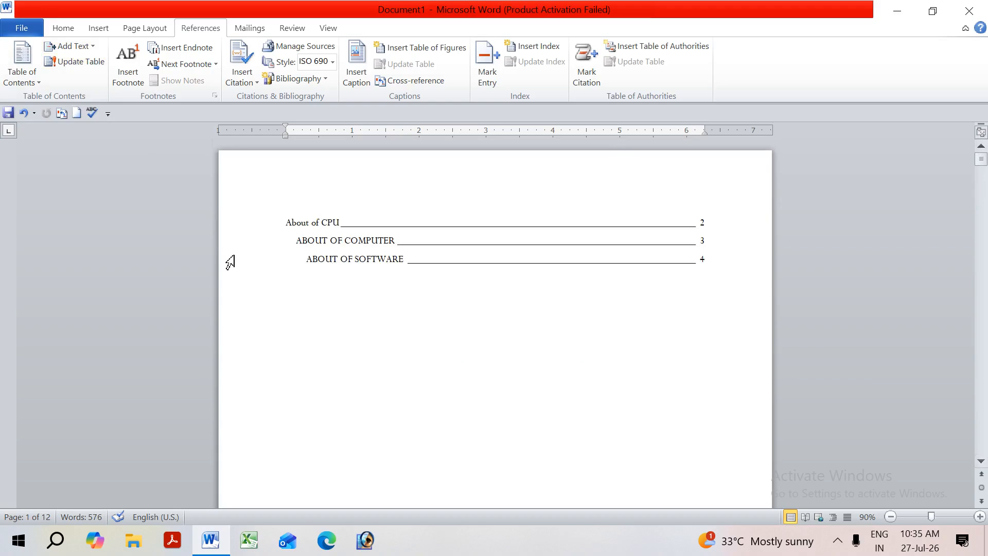
scroll(232, 273, down, 5)
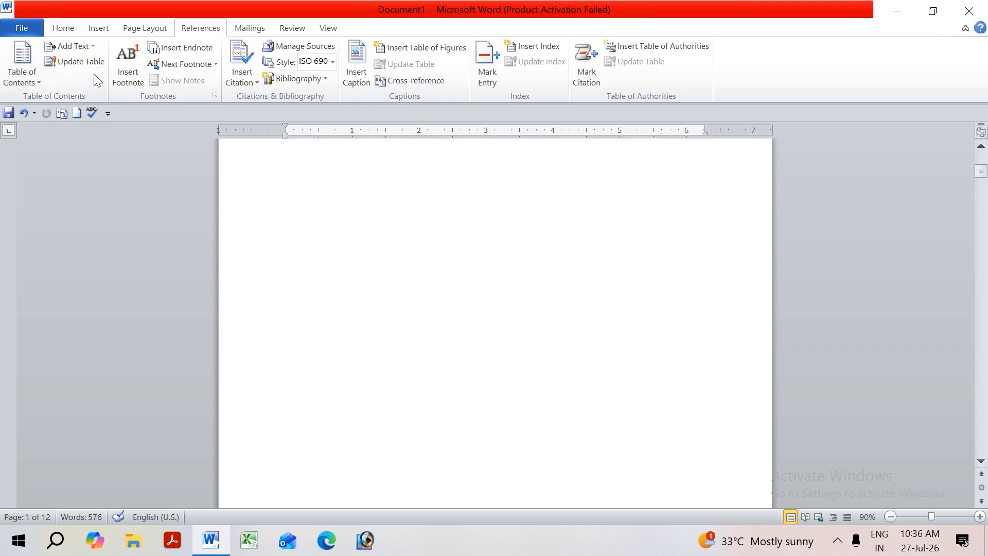
scroll(278, 335, down, 5)
scroll(278, 335, down, 15)
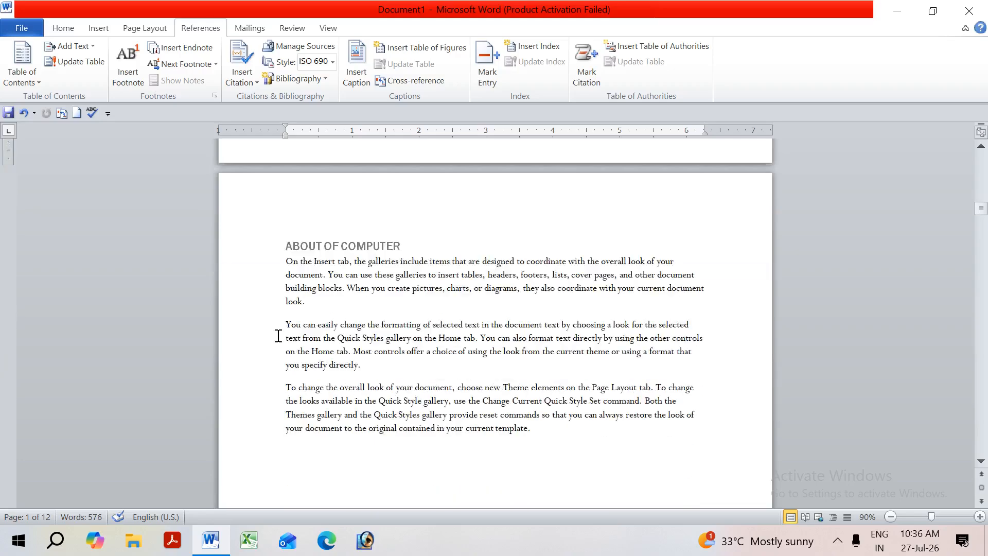
scroll(279, 346, down, 12)
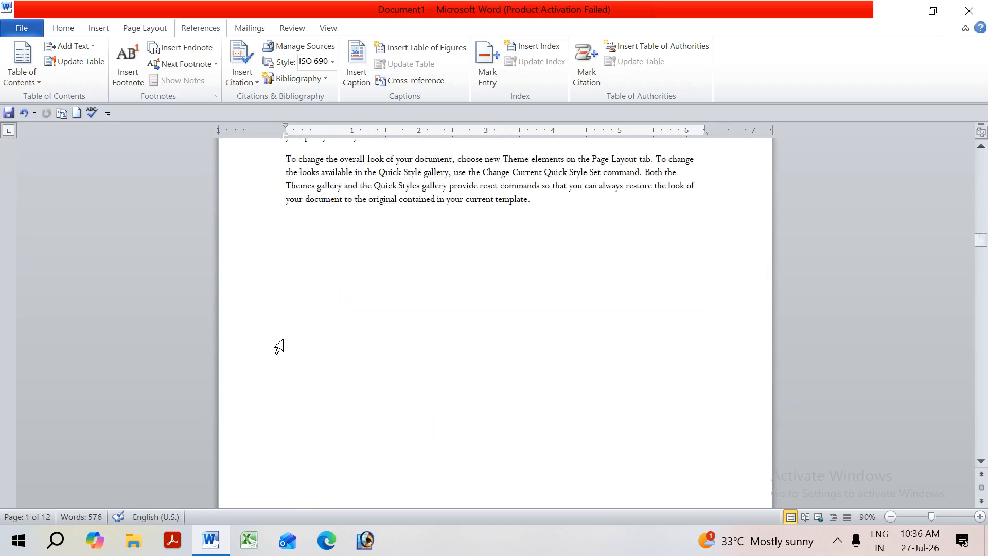
click(292, 236)
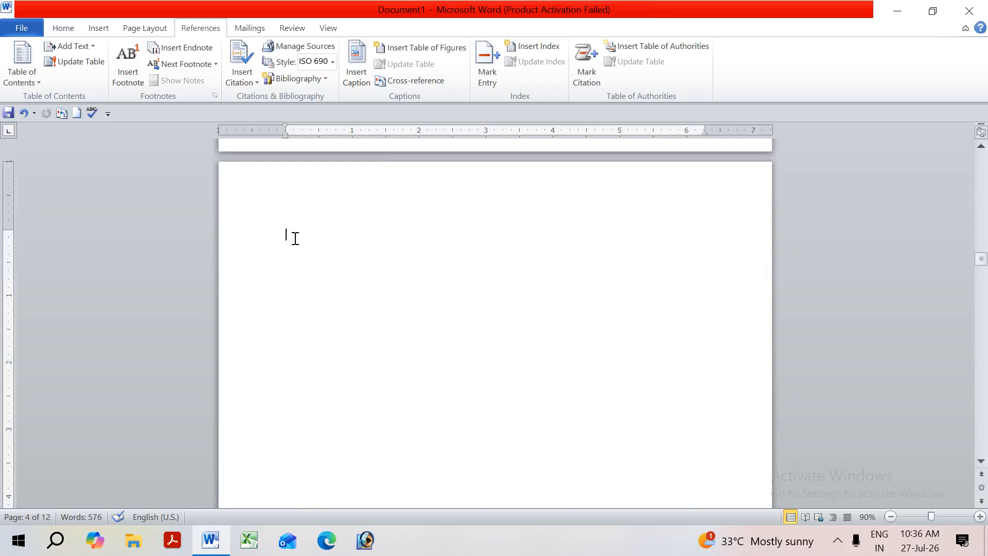
text(ABOUT OF)
key(BackSpace)
text(F HARDWARE)
Generate sample paragraphs below the ABOUT OF HARDWARE title with =RAND().
key(Return)
text(=RAND)
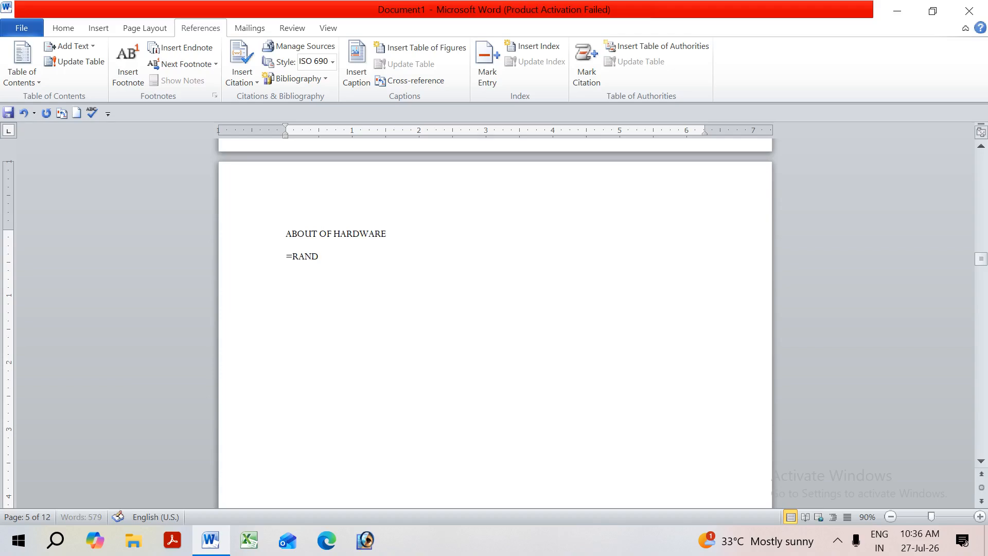
text(())
key(Return)
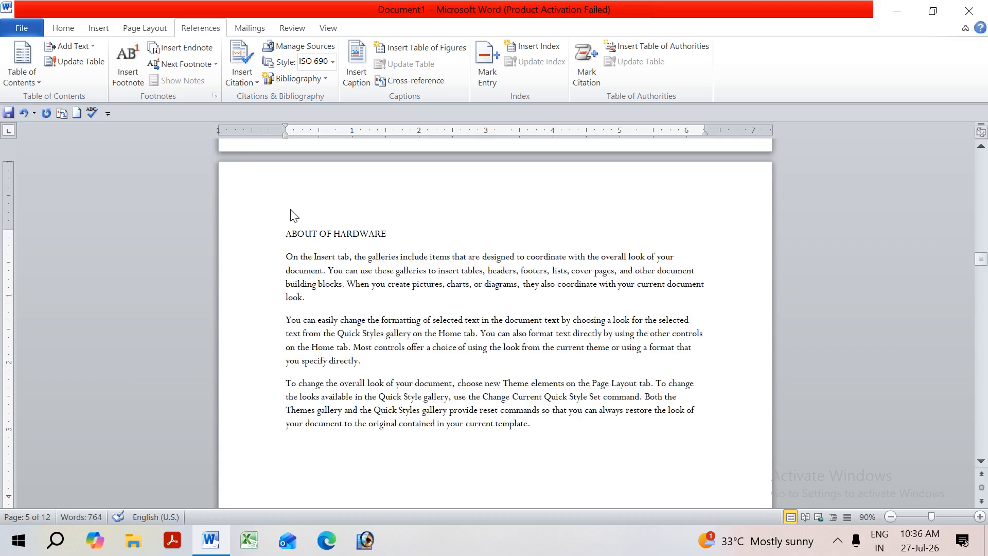
Apply the Heading 4 style to the "ABOUT OF HARDWARE" title on page 5.
drag(388, 233, 301, 231)
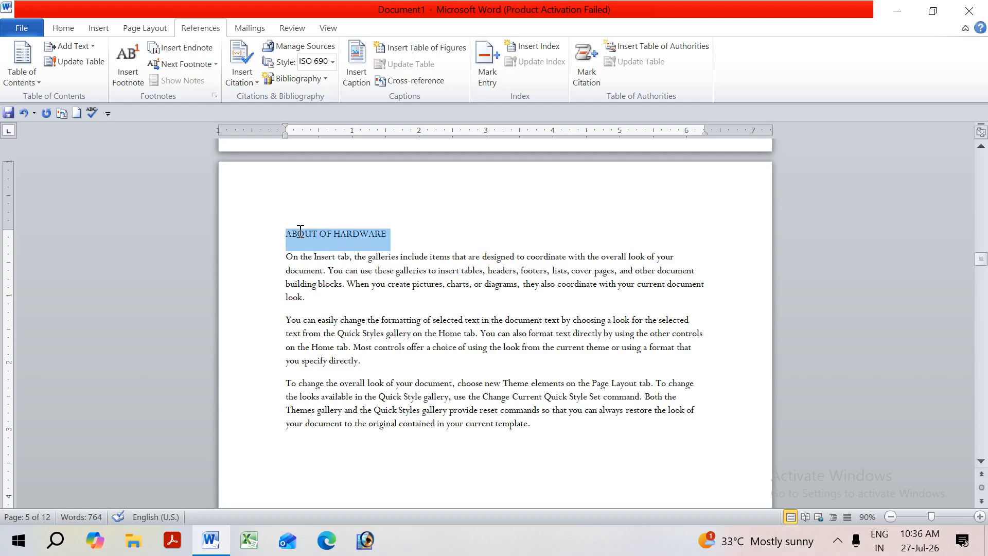
click(63, 28)
click(732, 64)
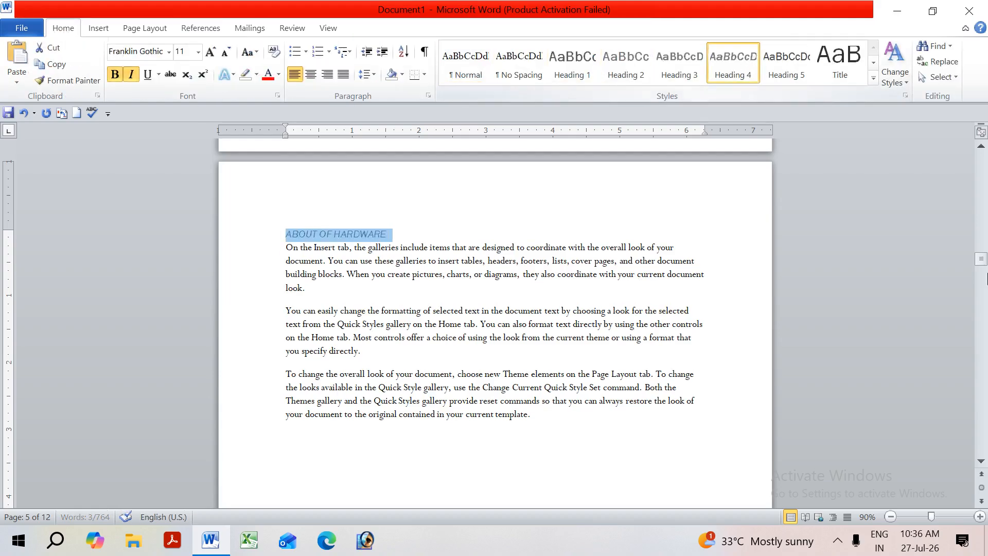
Update the entire table of contents on the first page and follow its ABOUT OF HARDWARE link.
drag(980, 258, 984, 187)
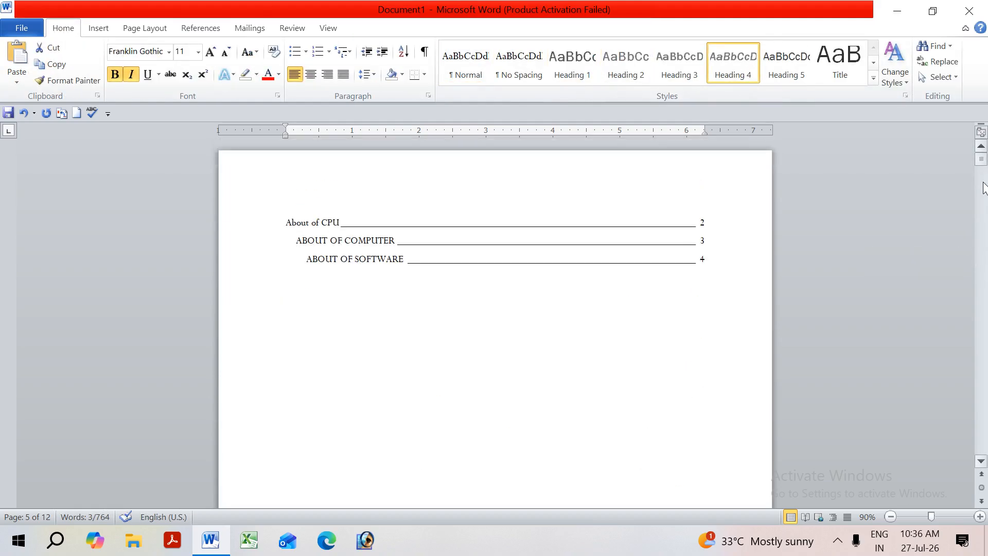
drag(453, 255, 410, 218)
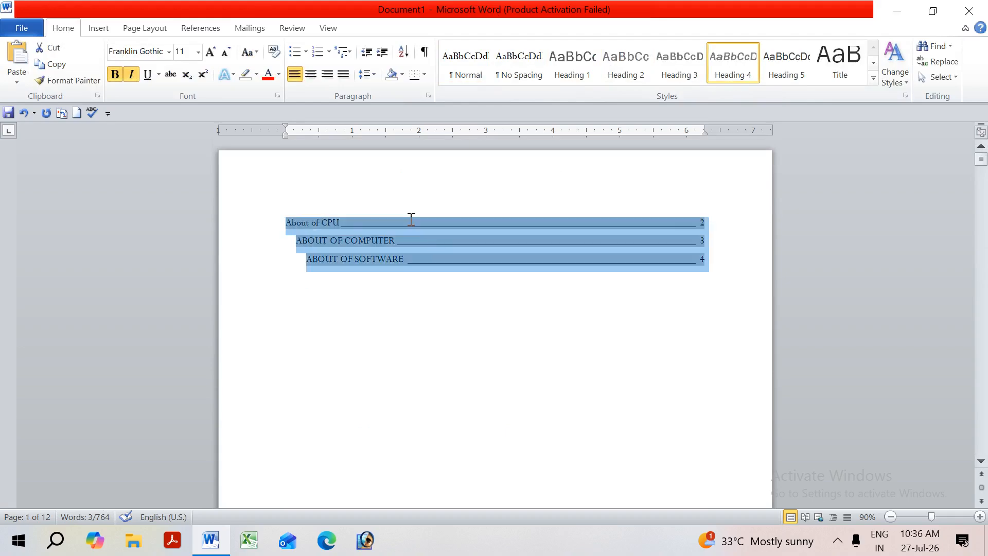
click(201, 28)
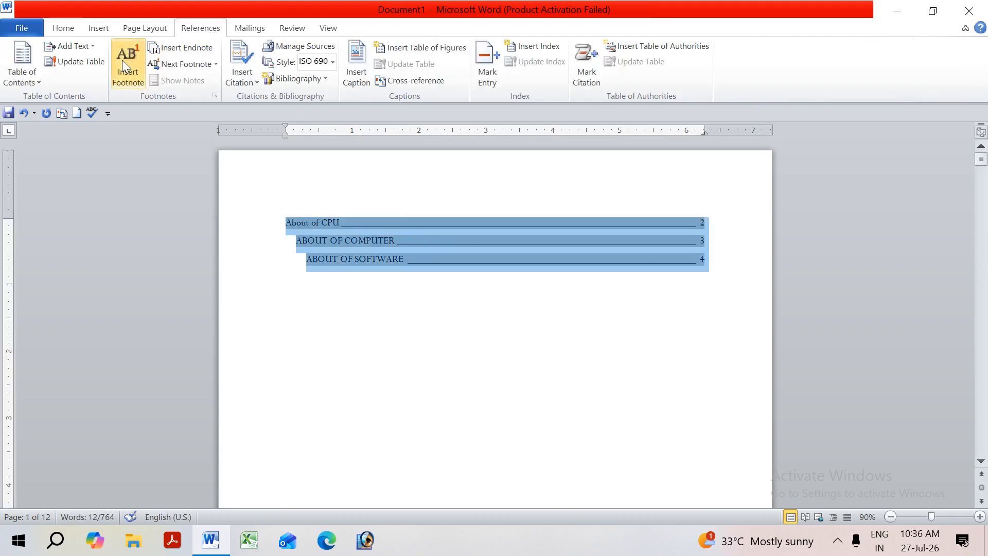
click(80, 61)
click(437, 268)
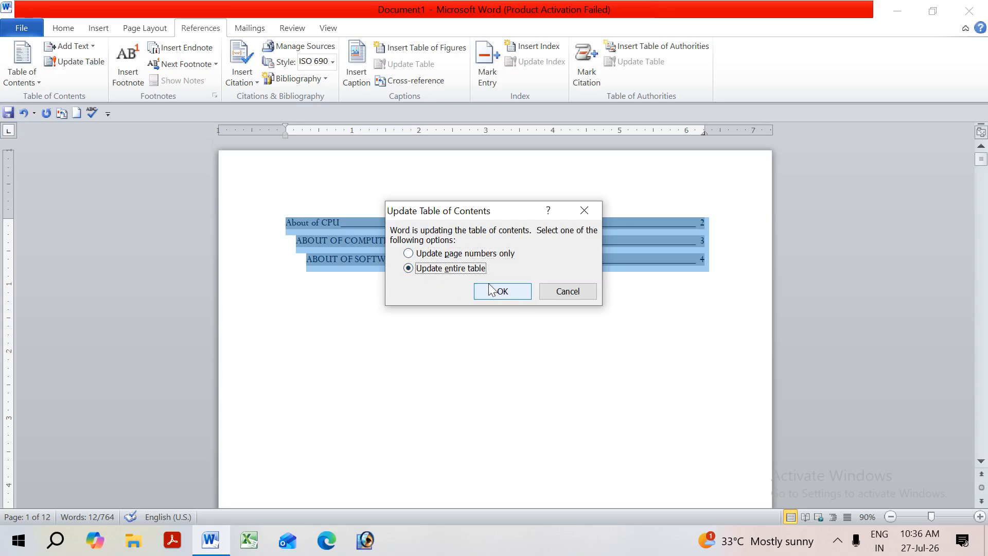
click(491, 291)
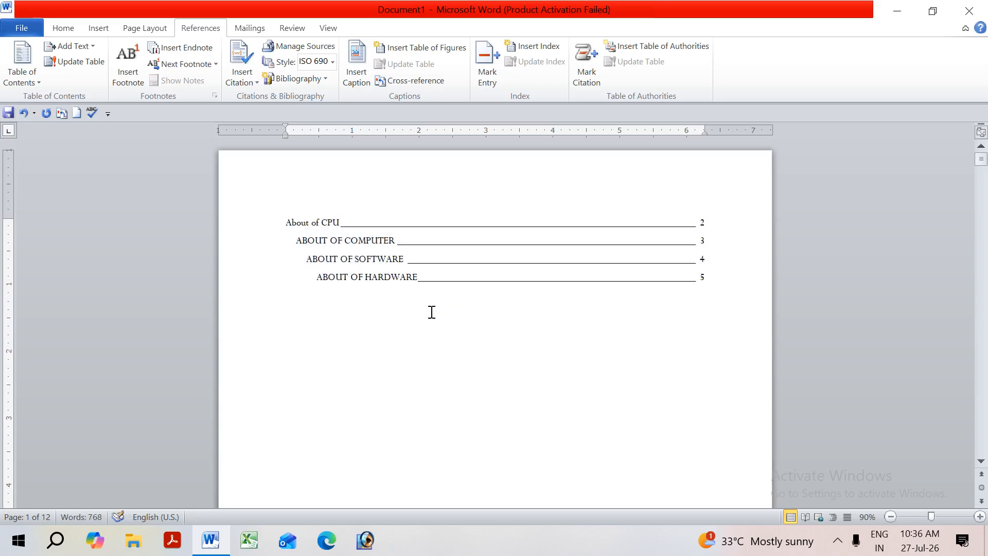
click(429, 303)
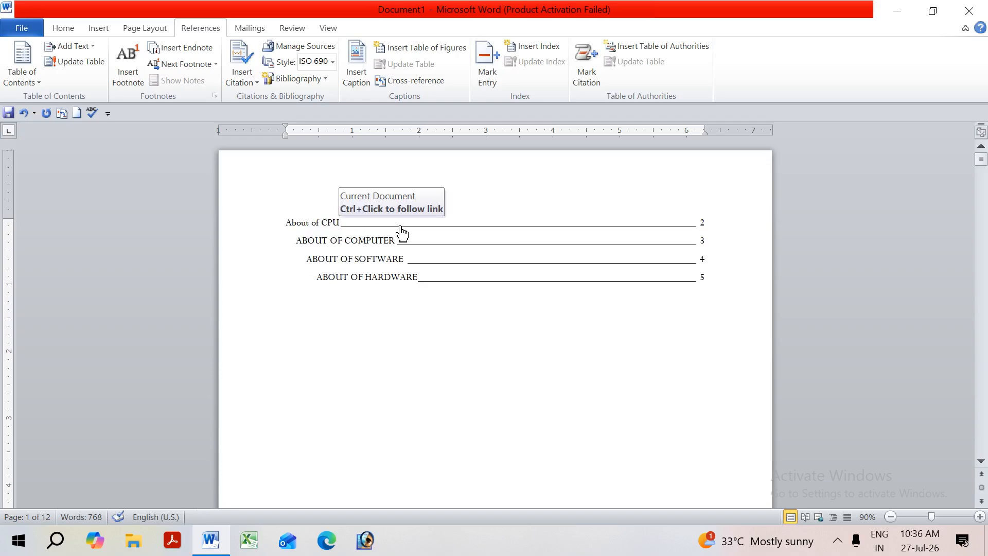
ctrl+click(396, 279)
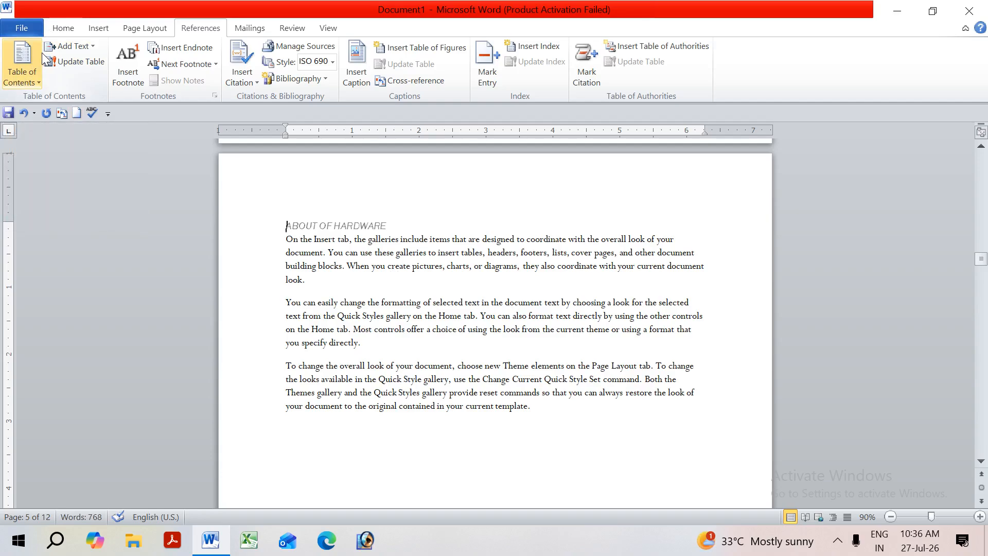
Create a new blank document and fill it with sample paragraphs generated by =RAND().
key(ctrl+n)
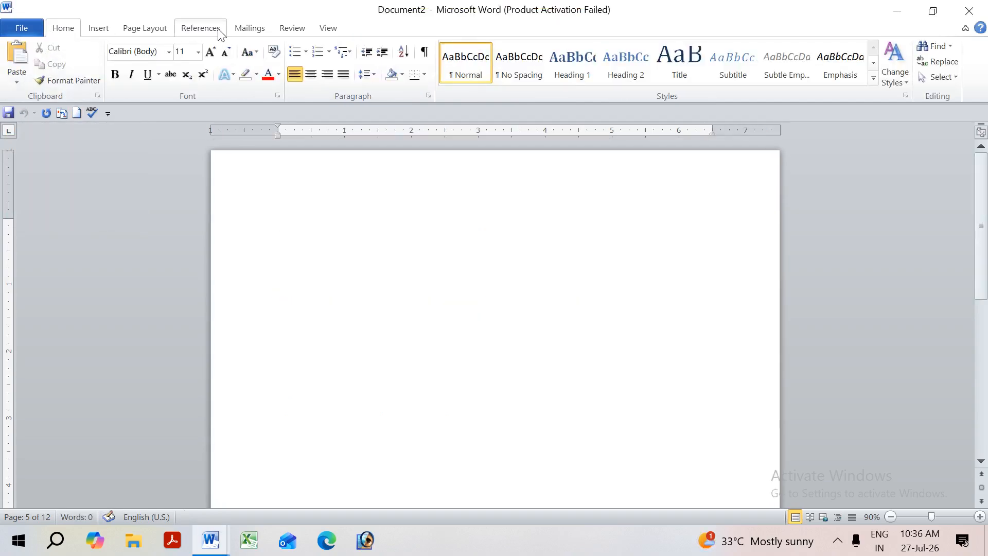
click(214, 32)
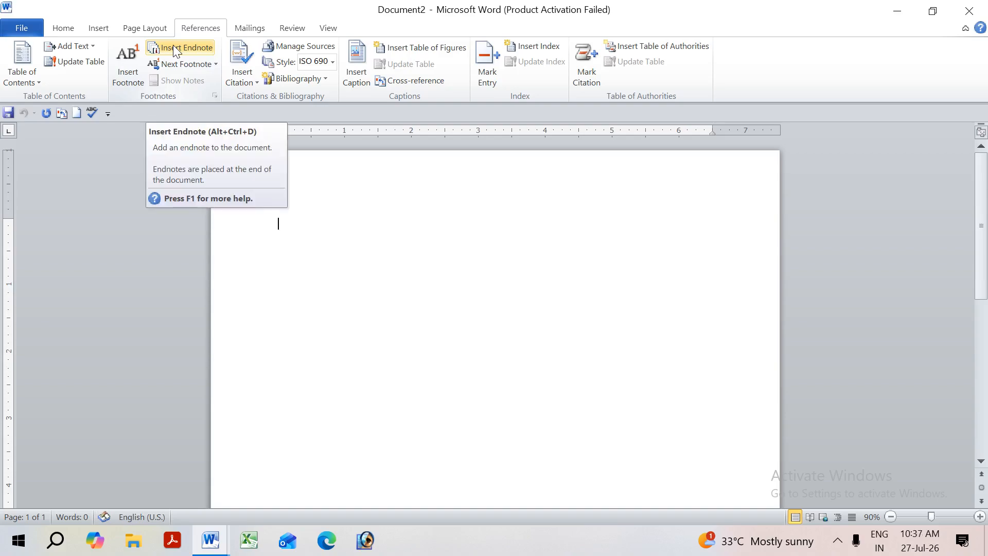
text(=RA)
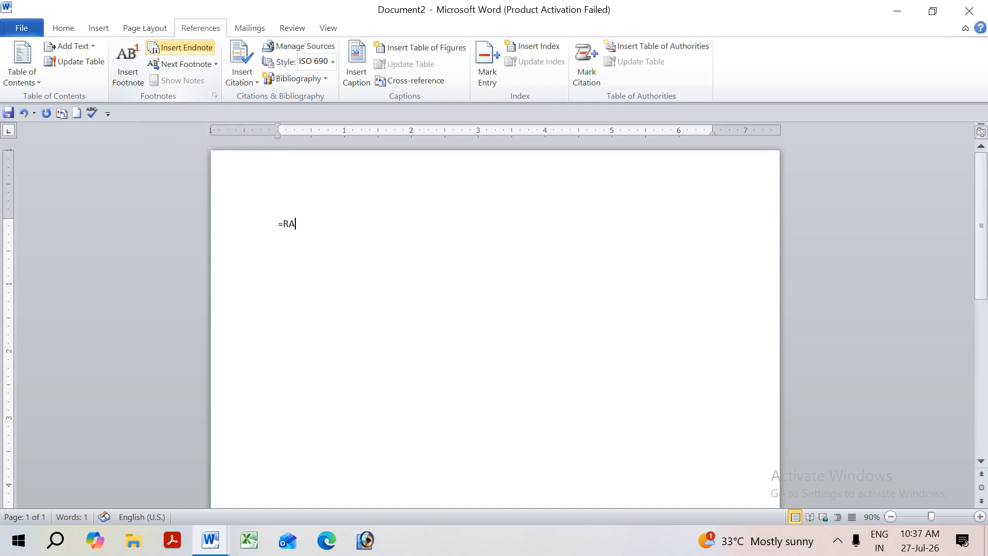
text(ND())
key(Return)
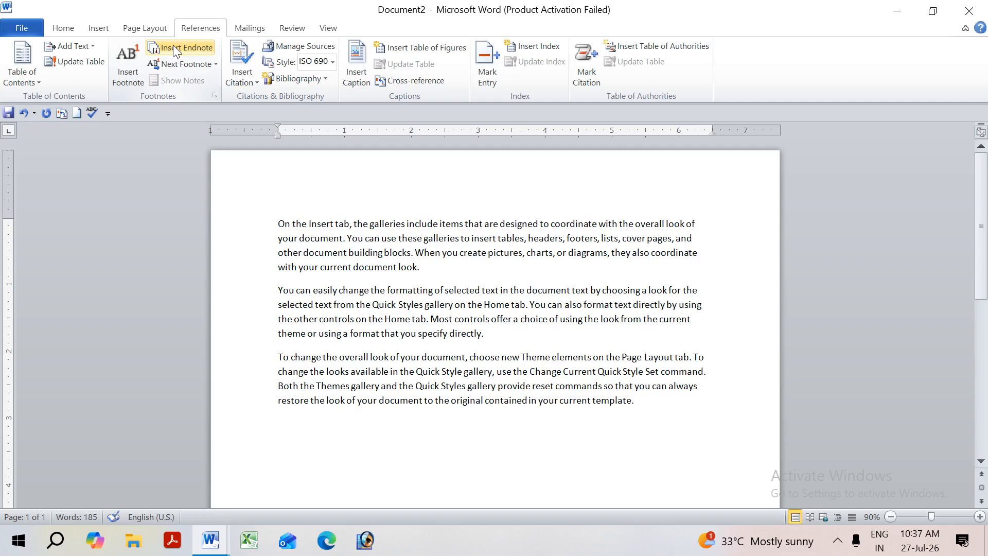
Insert a footnote on the word "look." ending the first paragraph, with the note text "Your word is wrong".
double_click(408, 269)
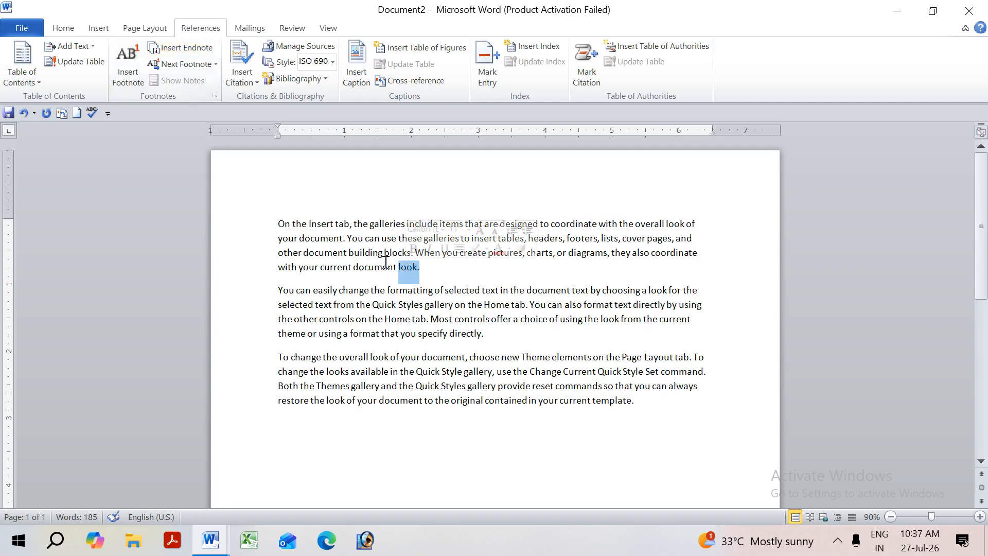
click(120, 63)
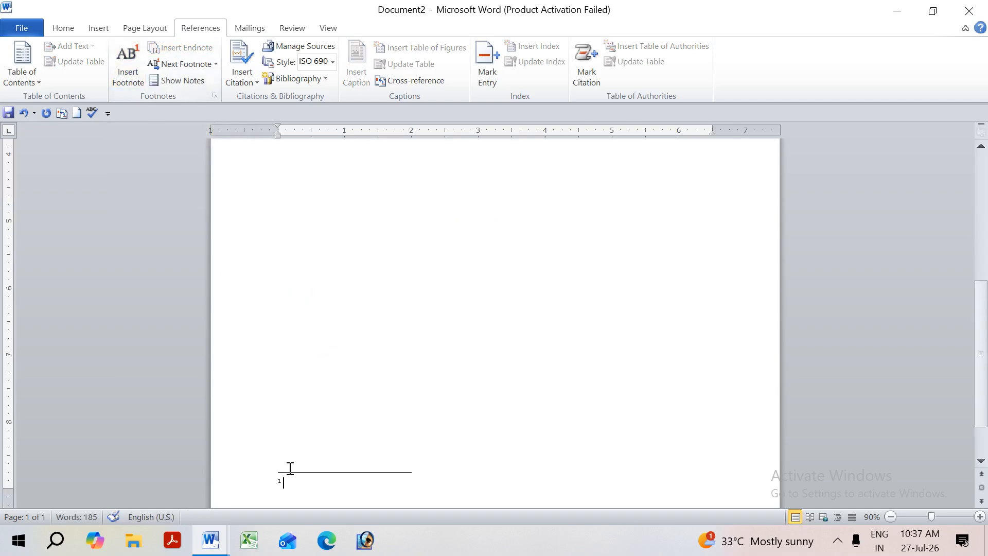
text(The a)
key(BackSpace)
key(BackSpace)
key(BackSpace)
key(BackSpace)
key(BackSpace)
text(Your word is wo)
key(BackSpace)
text(rong)
scroll(311, 462, up, 6)
scroll(311, 462, up, 1)
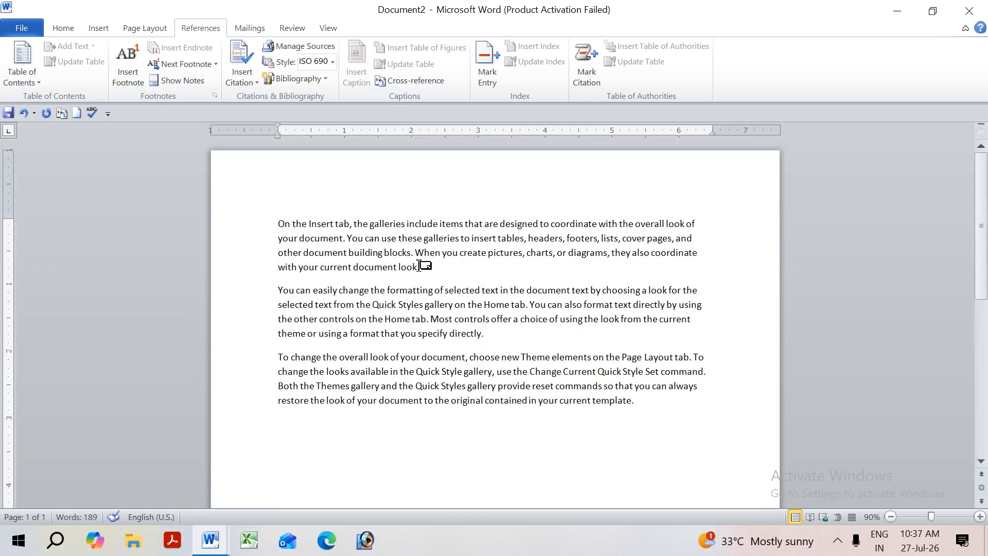
mouse_move(417, 267)
Insert an endnote on the word "directly." ending the second paragraph, with the note text "Dgsgd dfgsdg dfgsd".
drag(498, 337, 449, 334)
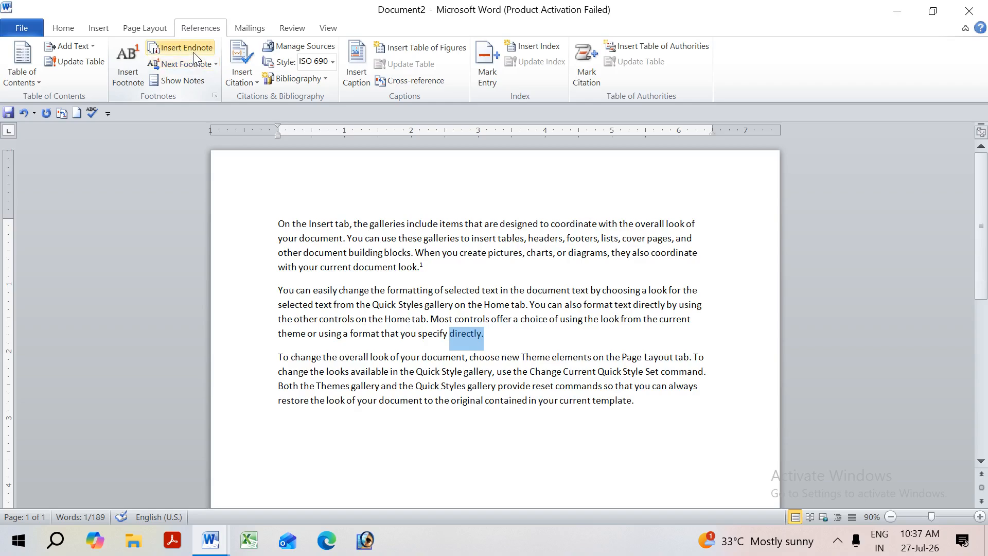
click(192, 50)
text(dgsgd dfgsdg dfgsd)
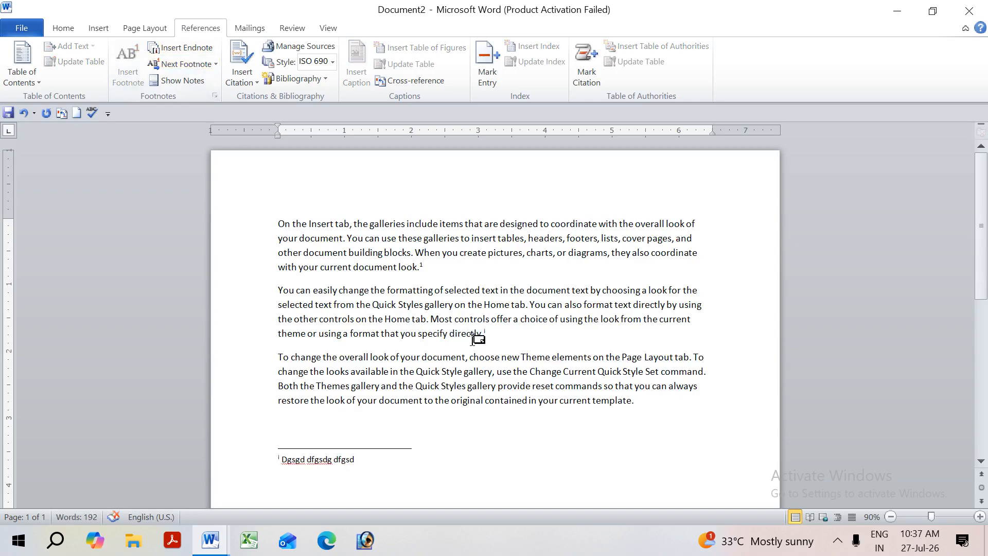
Insert an endnote on "selected text" in the second paragraph's first line, with the note text "Dfgdfgd sdgsdfdf".
drag(499, 290, 454, 287)
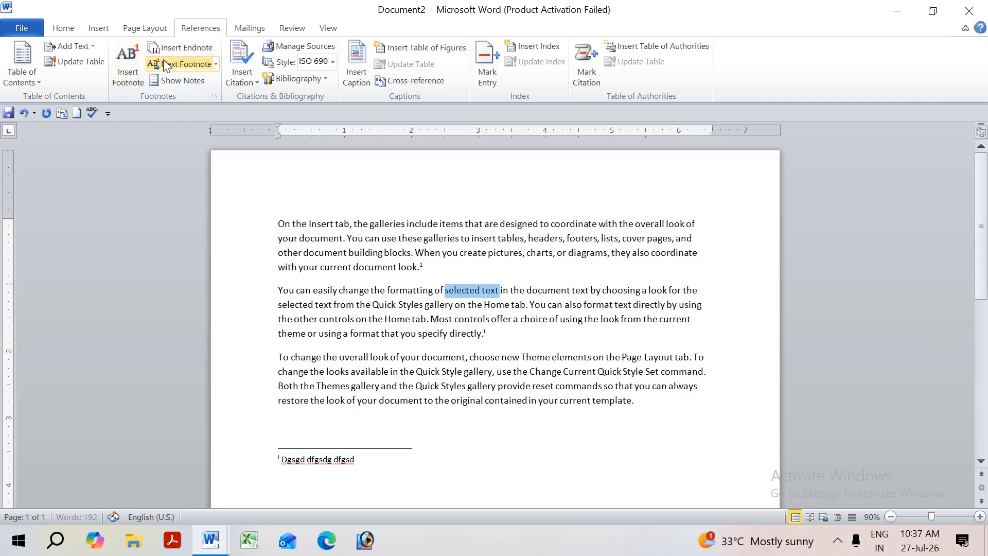
click(180, 49)
text(dfgdfgd sdgsdfdf)
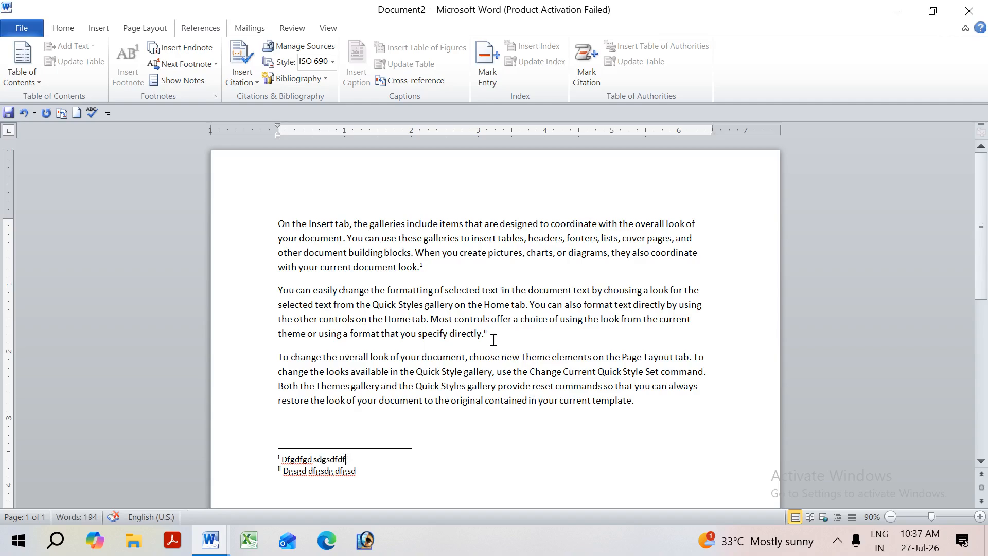
mouse_move(486, 335)
Jump between the footnote and endnote references in the document using the note navigation commands.
click(183, 63)
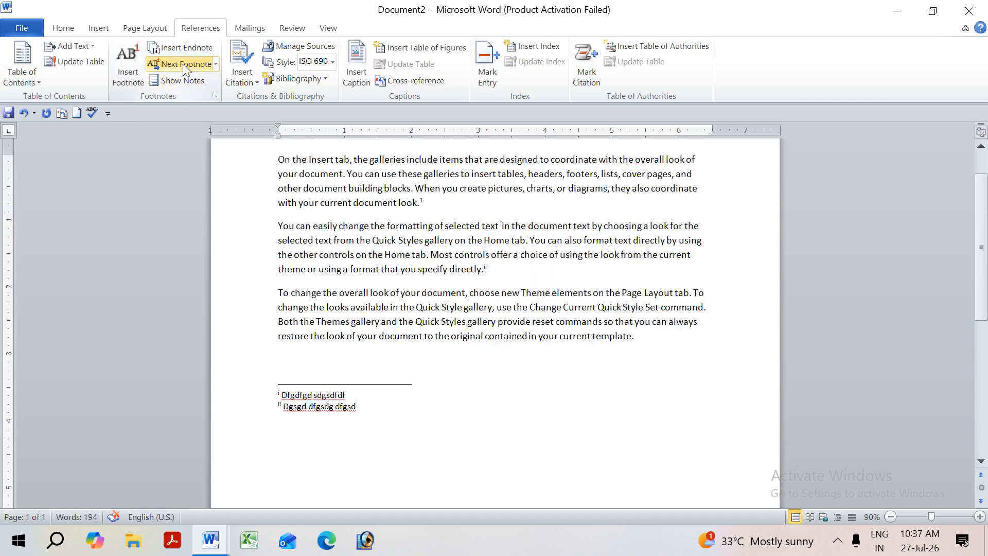
click(212, 65)
click(214, 97)
click(215, 63)
click(205, 116)
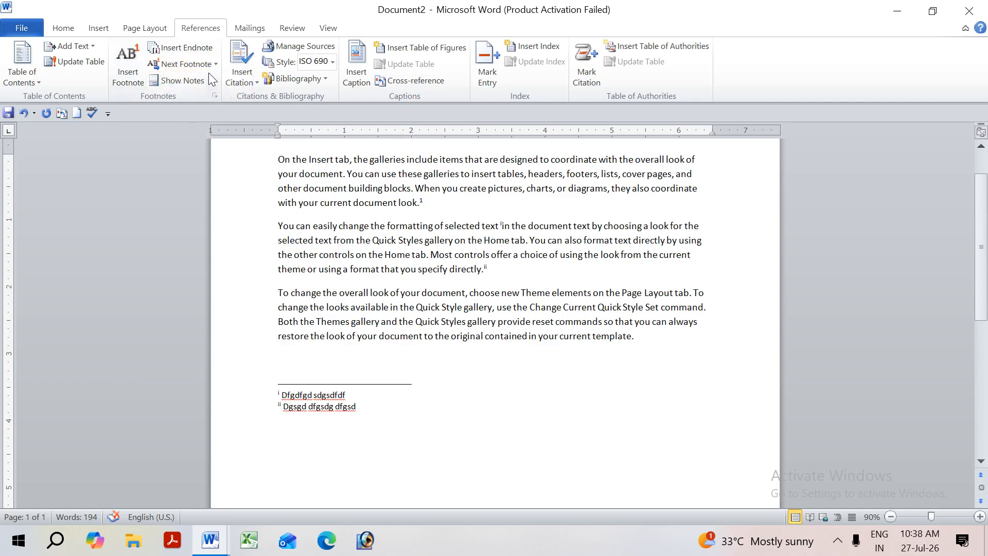
click(214, 65)
click(202, 113)
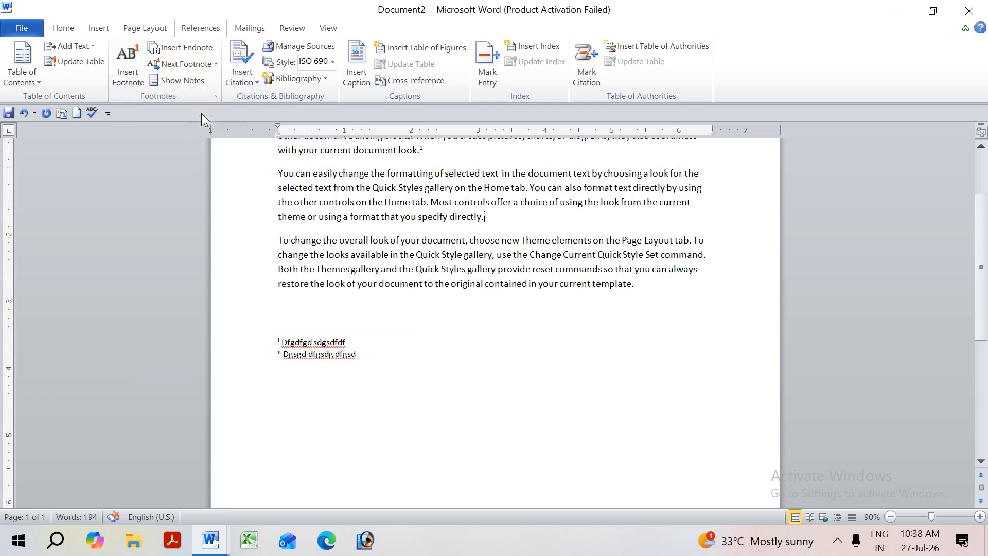
Examine the footnote area and endnote area choices of the Show Notes command and cancel it.
click(169, 80)
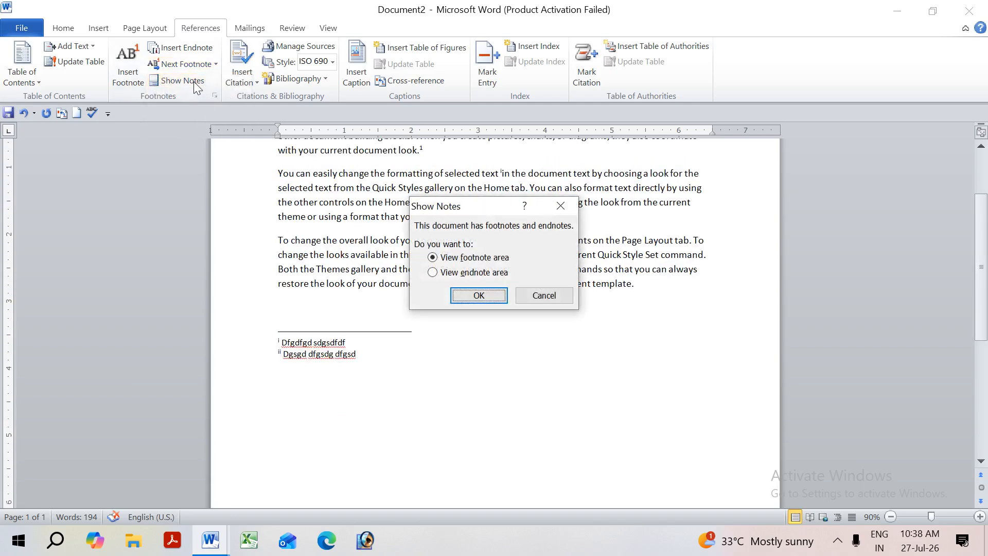
click(476, 272)
click(475, 257)
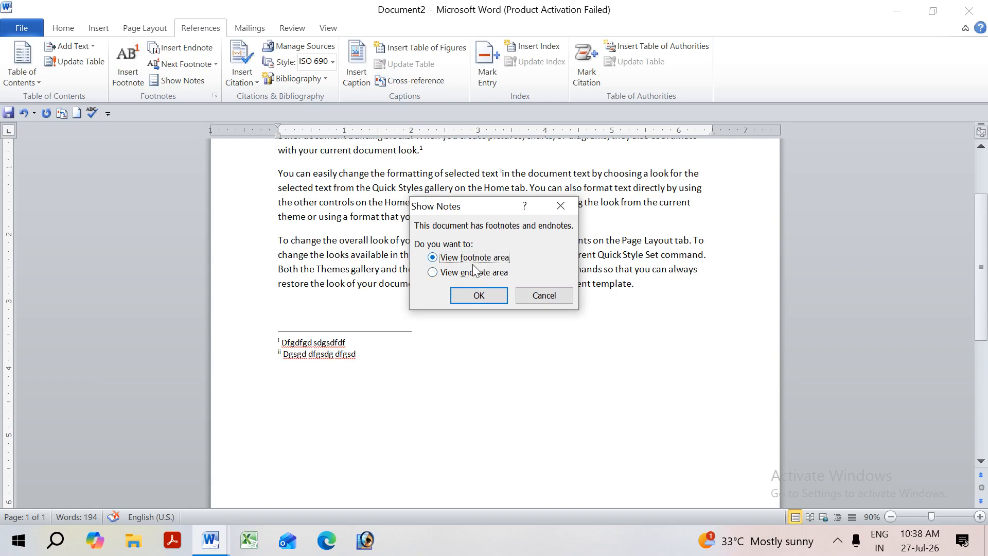
click(482, 275)
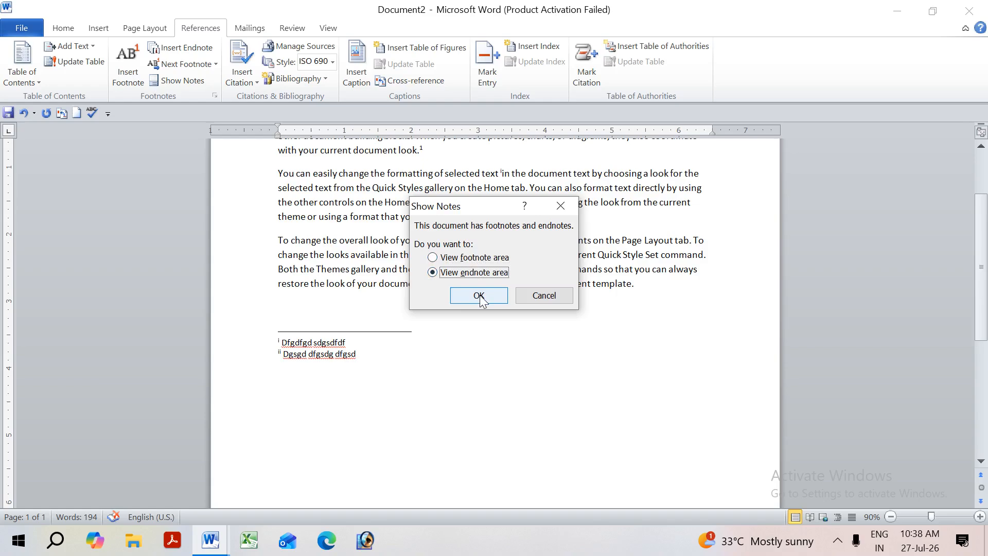
click(541, 296)
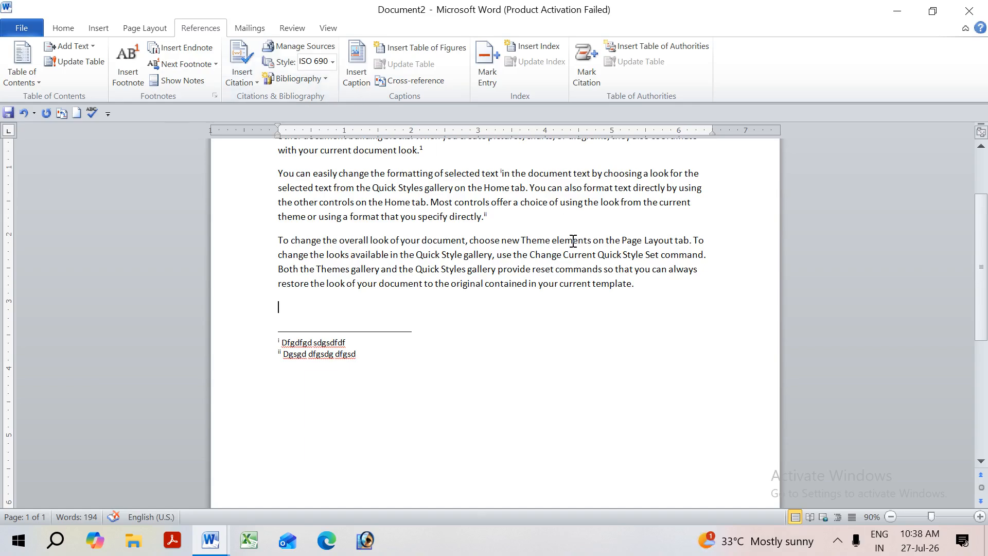
Create a new blank document and start a new citation source with all bibliography fields shown.
key(ctrl+n)
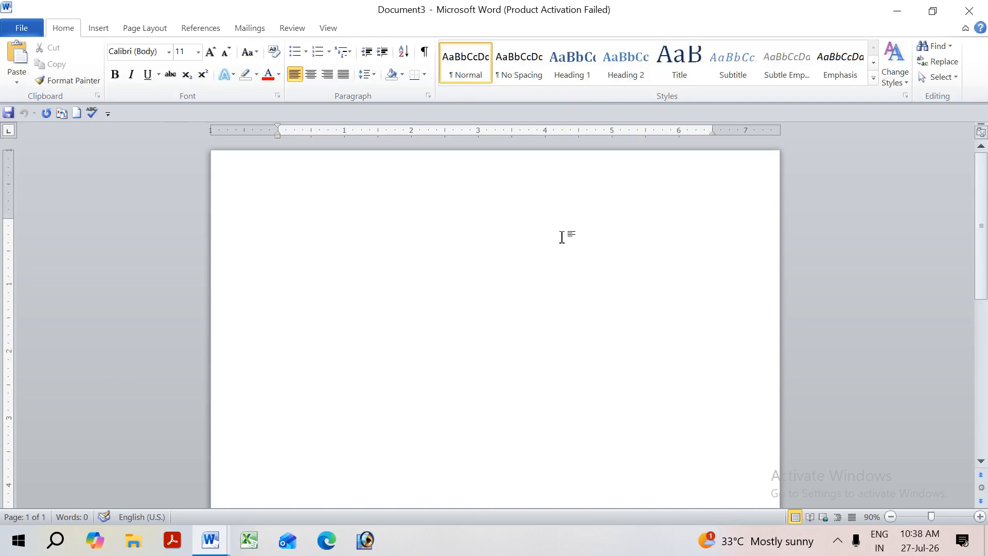
click(209, 33)
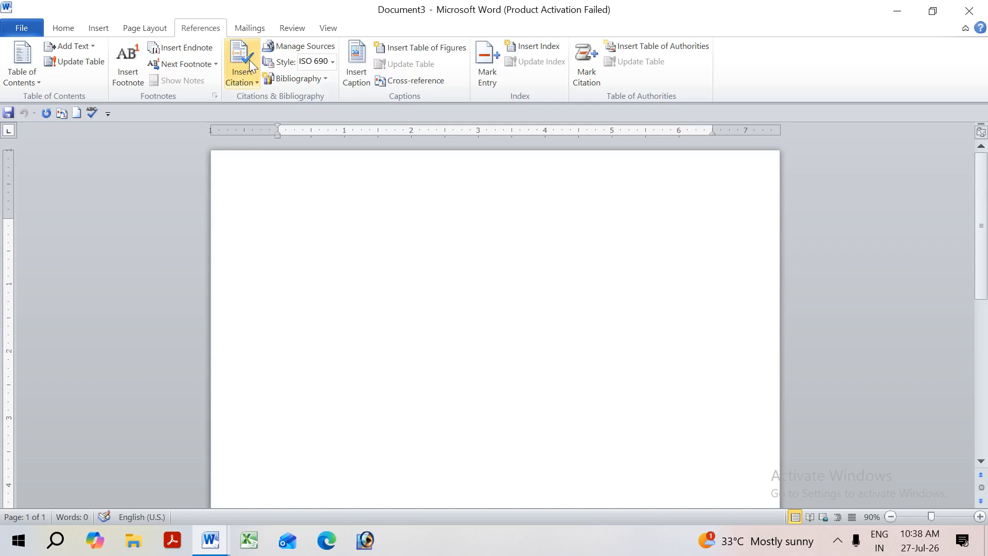
click(241, 75)
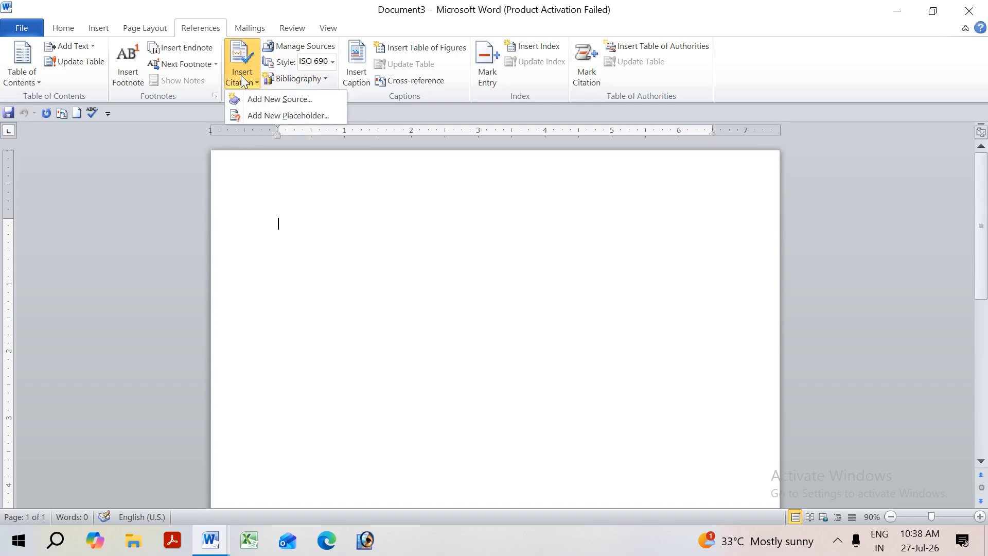
click(260, 96)
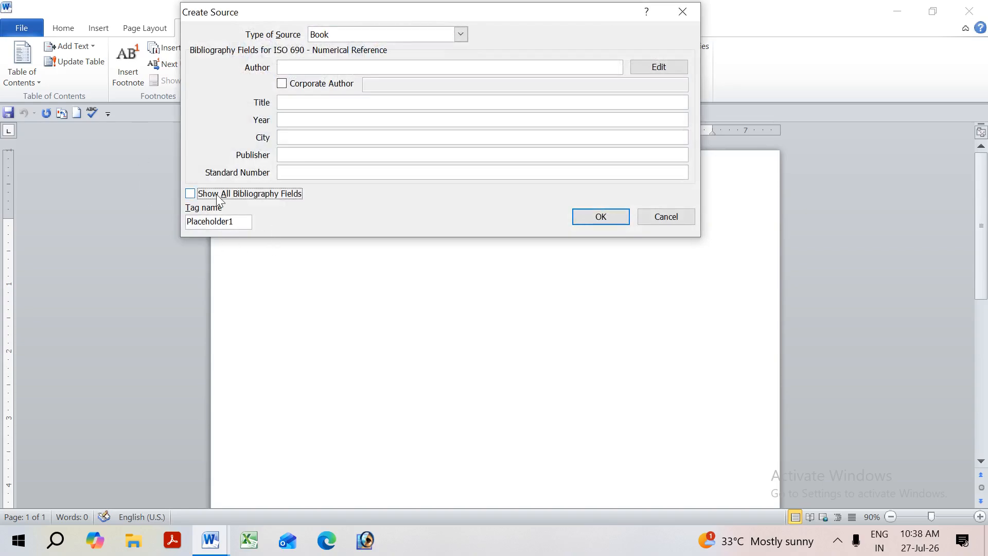
click(219, 197)
Look through the available source types and choose Book for the new source.
click(343, 35)
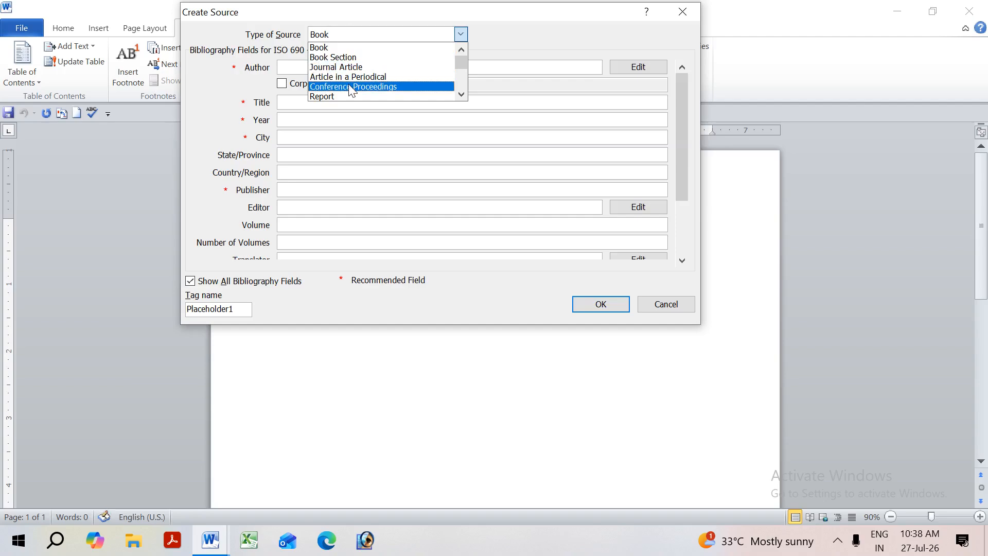
scroll(350, 87, down, 4)
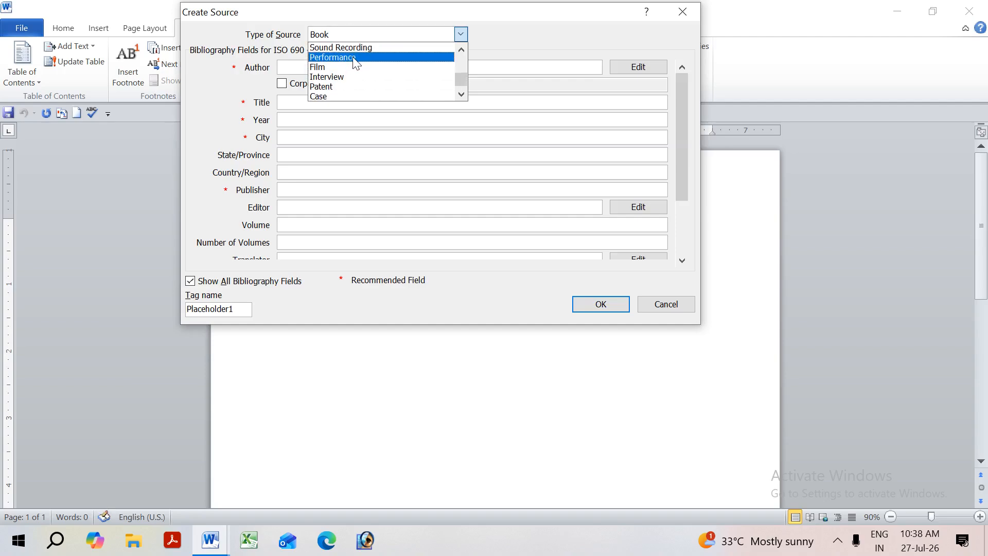
scroll(351, 93, up, 4)
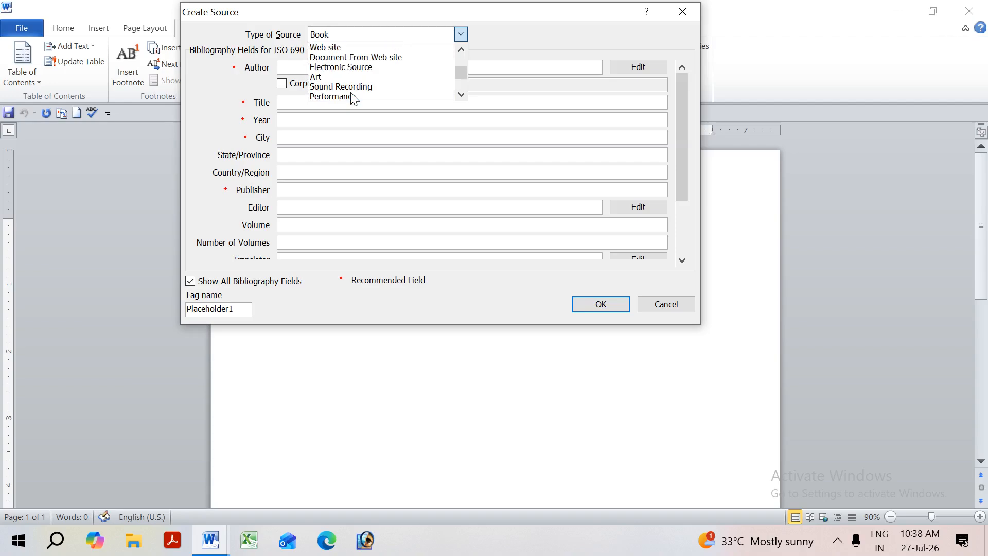
scroll(352, 94, up, 2)
click(359, 49)
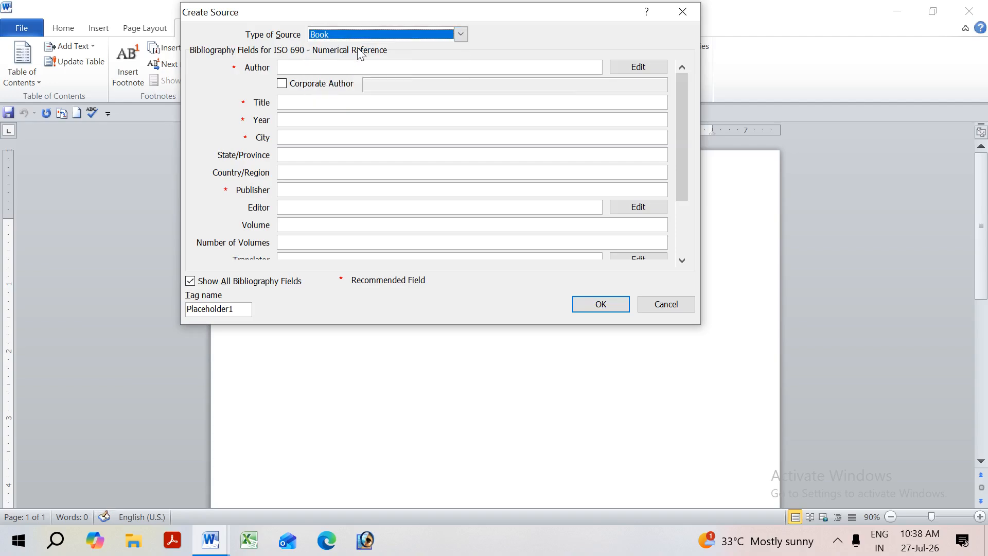
Enter the author's name and the title "The about of life" for the book source.
click(292, 68)
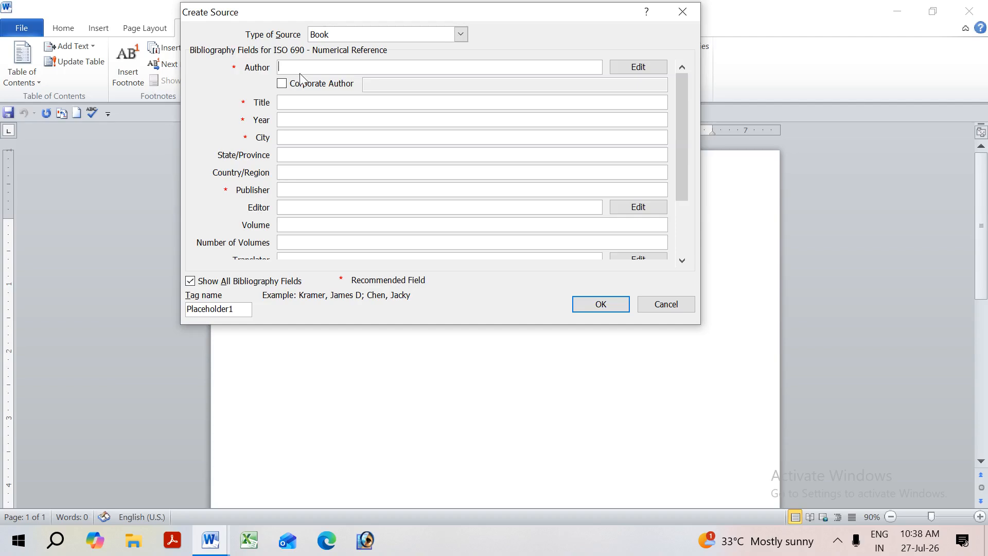
text(Kabir das)
key(Tab)
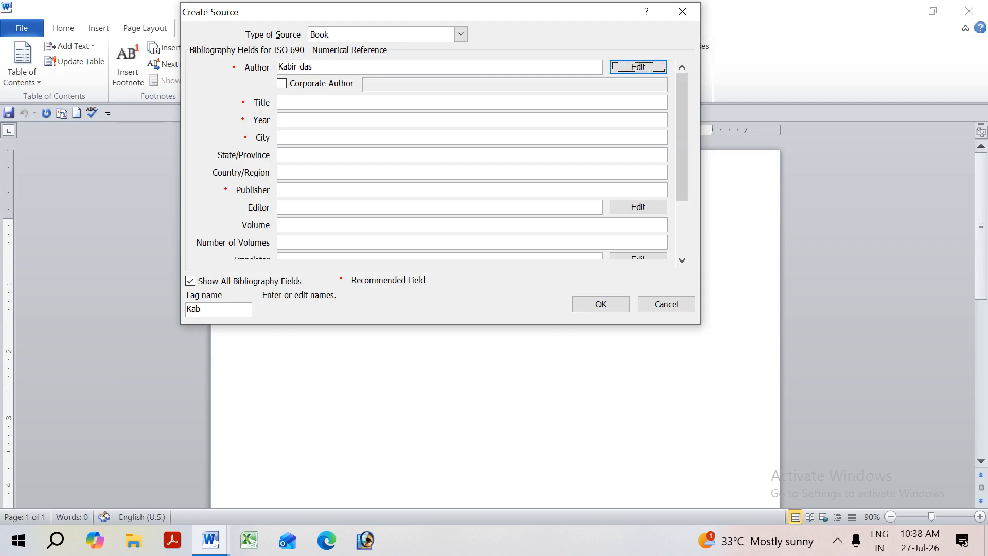
key(Tab)
key(Tab)
text(The aobut)
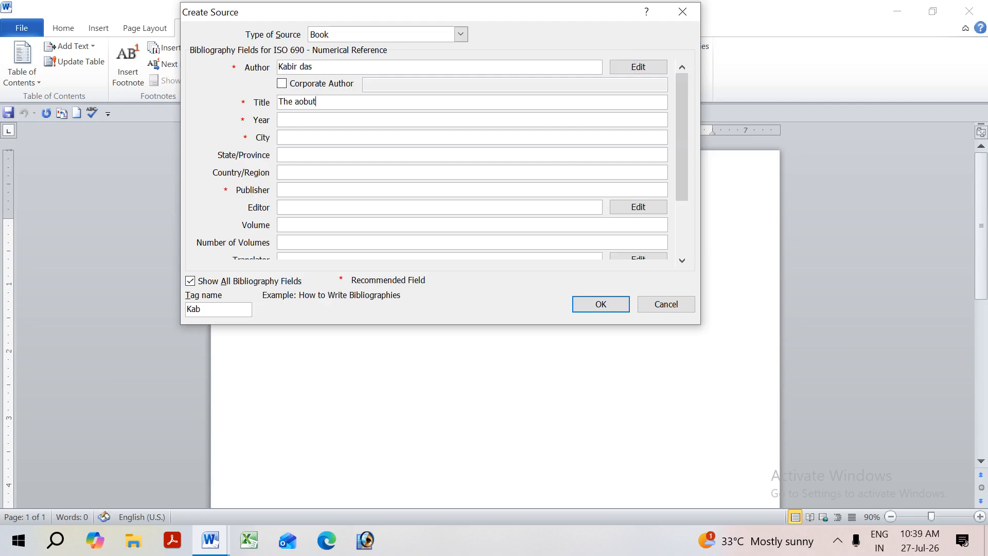
key(BackSpace)
key(BackSpace)
key(BackSpace)
key(BackSpace)
text(b)
key(BackSpace)
text(bout of)
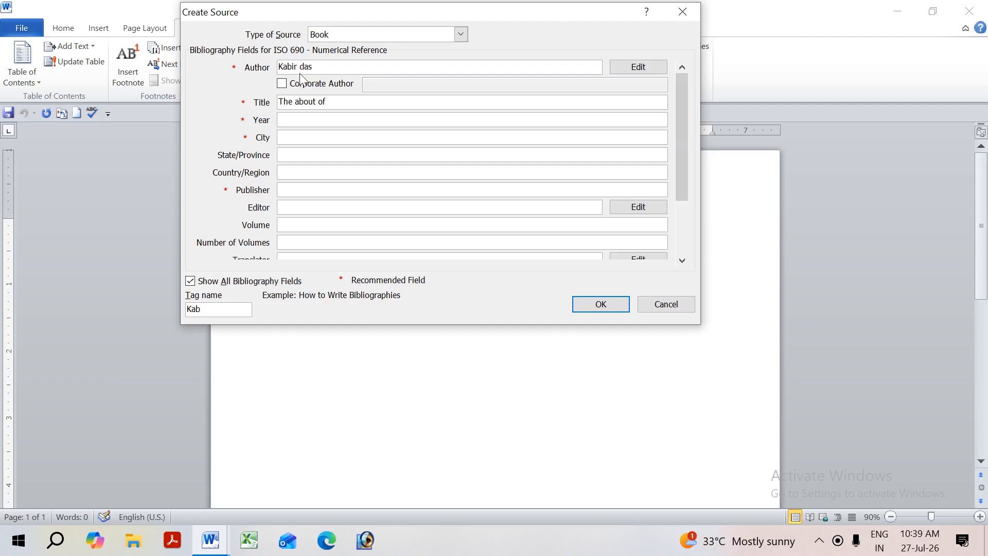
text(life)
key(Tab)
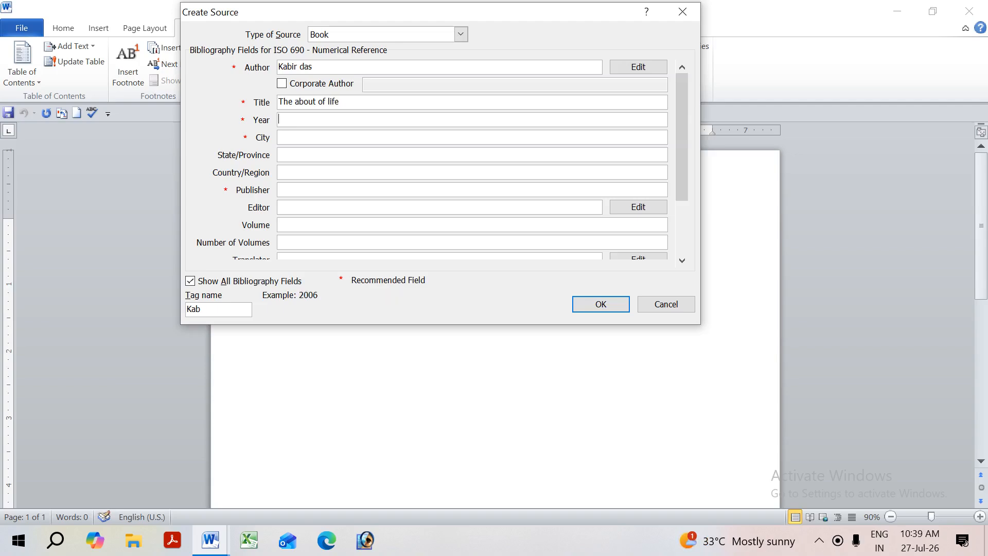
Fill in the source's publication details: year 2026, city Mathura, state UP, country India and publisher Agra.
text(2026)
key(Tab)
text(Mathura)
key(Tab)
text(UP)
key(Tab)
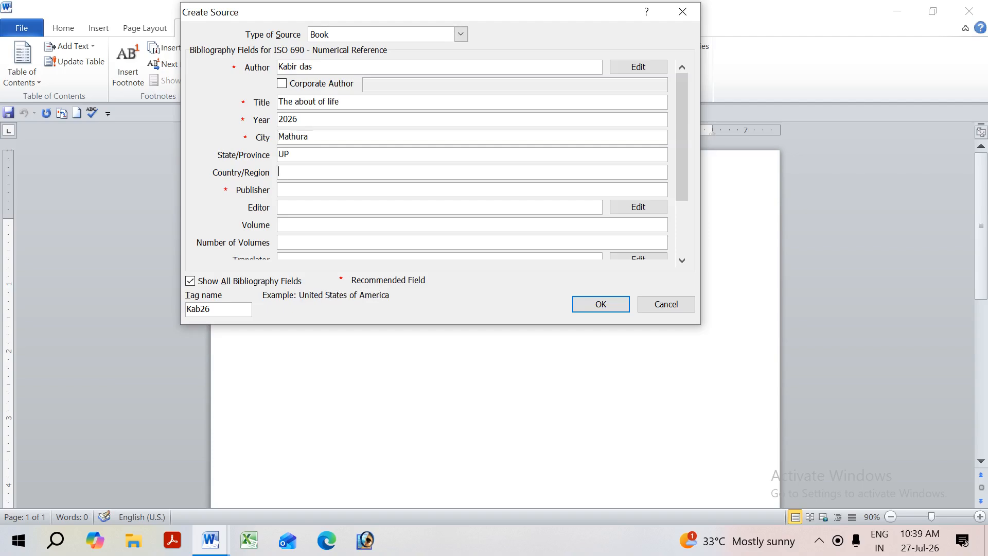
text(IN)
key(BackSpace)
text(ndia)
key(Tab)
text(Agra)
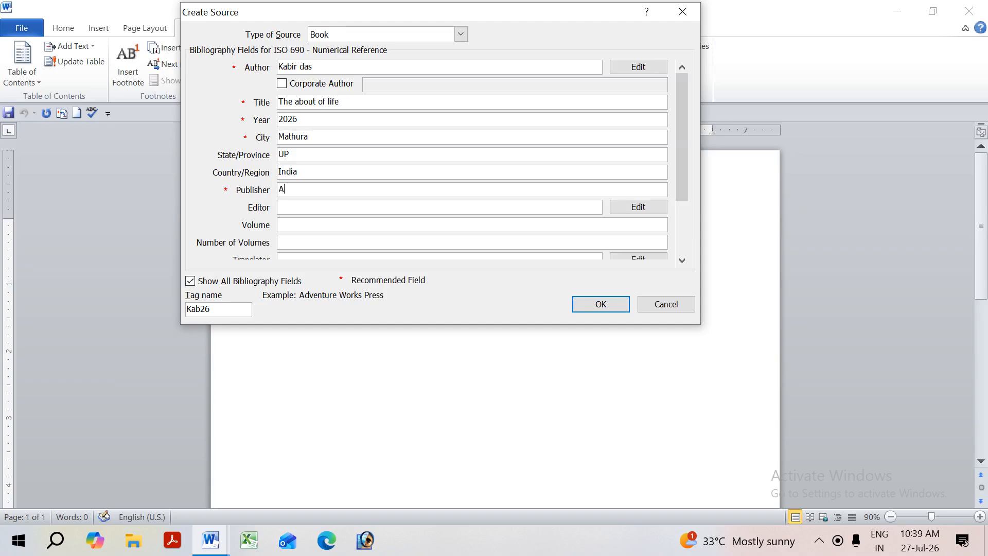
key(Tab)
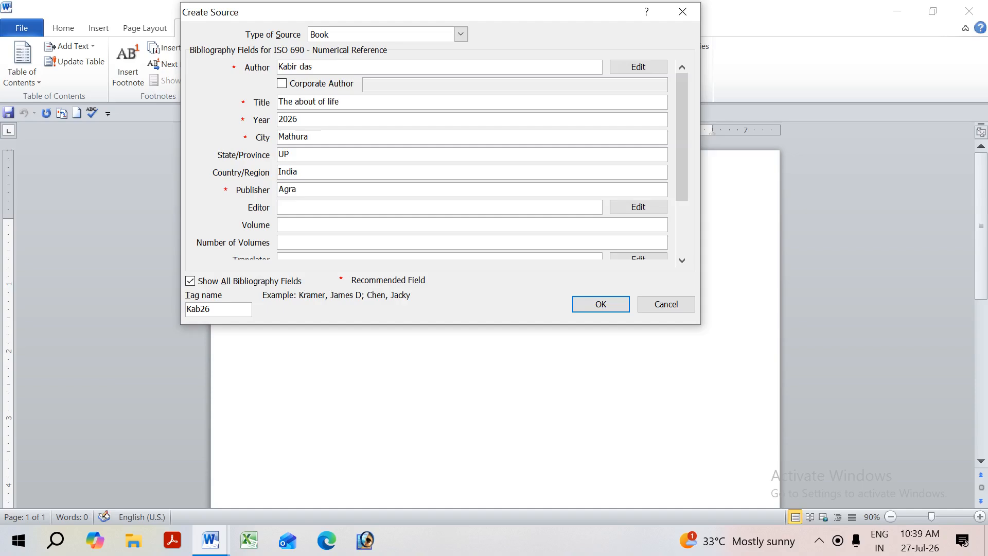
Enter the editor's name, volume II, number of volumes Iv and the translator's name for the source.
text(Anurag sir)
key(Tab)
key(Tab)
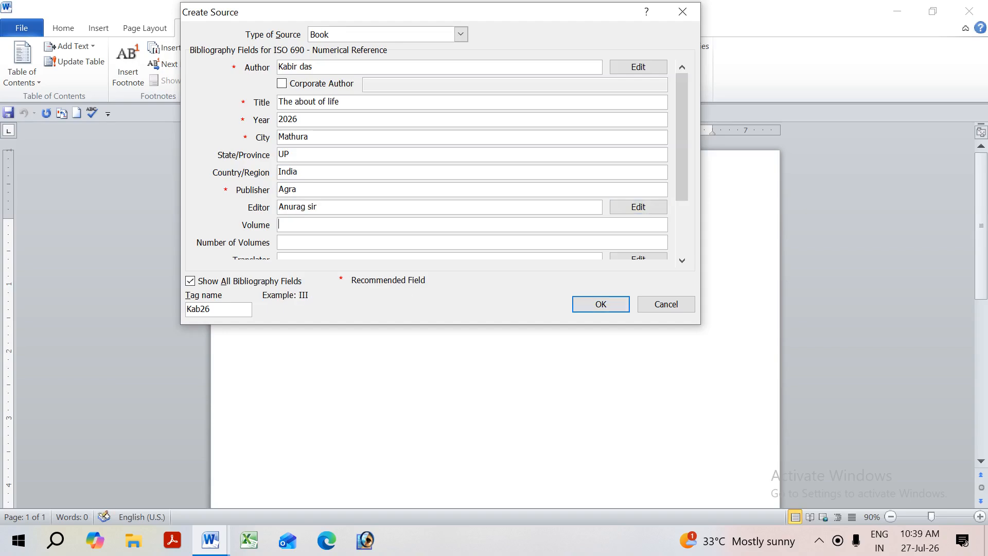
text(II)
text(In)
key(BackSpace)
text(v)
key(Tab)
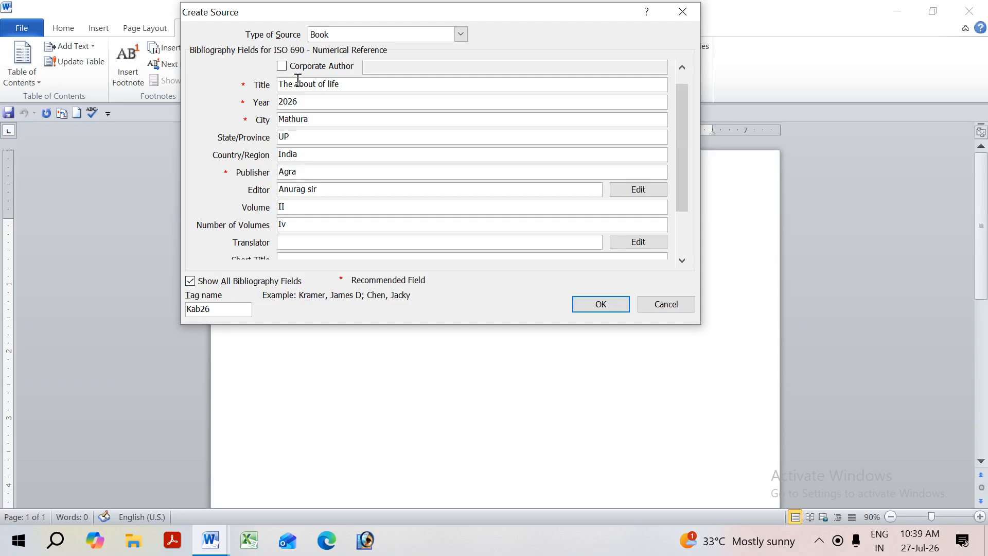
text(Pankaj s)
key(Tab)
key(Tab)
key(Tab)
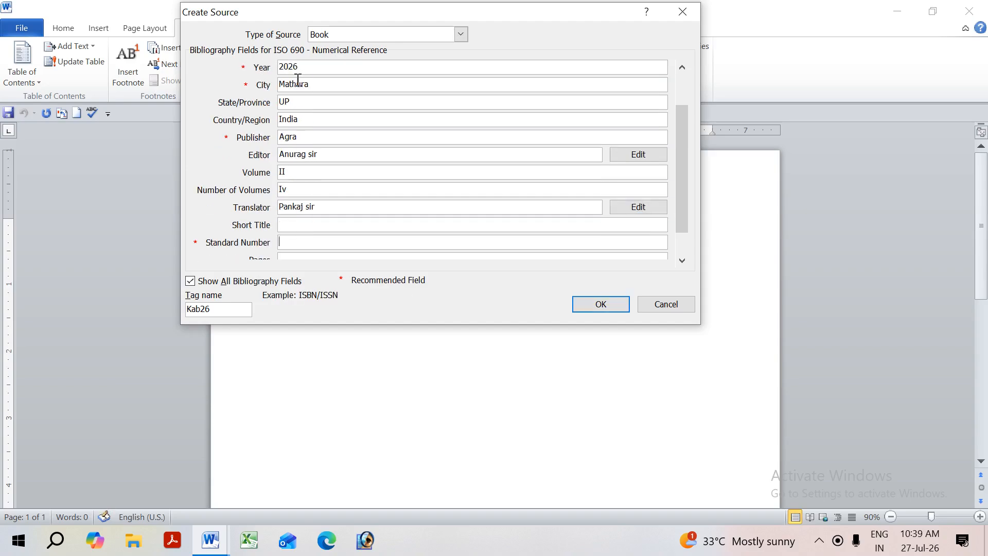
Give the source the short title "life of story" and the standard number IJKND87.
click(313, 225)
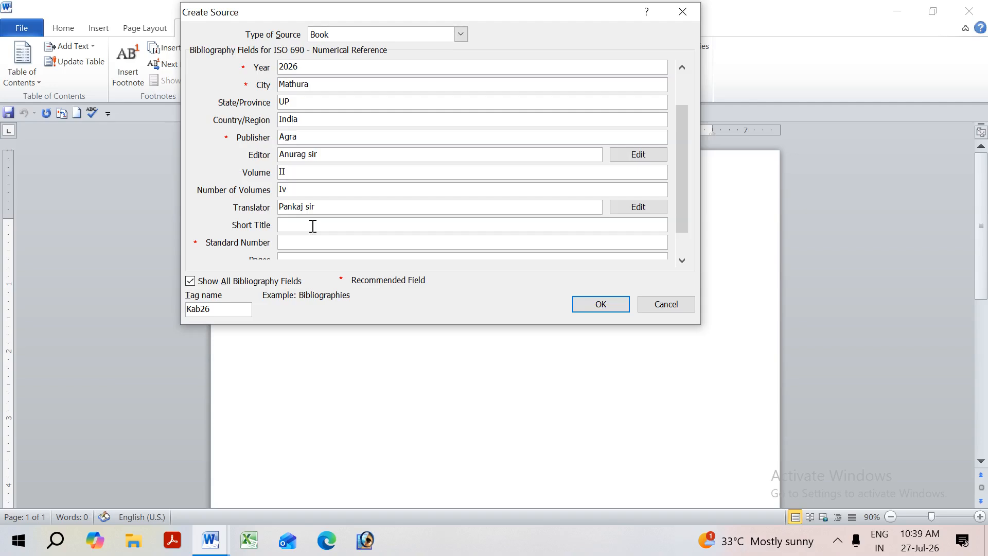
text(life of story)
key(Tab)
text(IJKN)
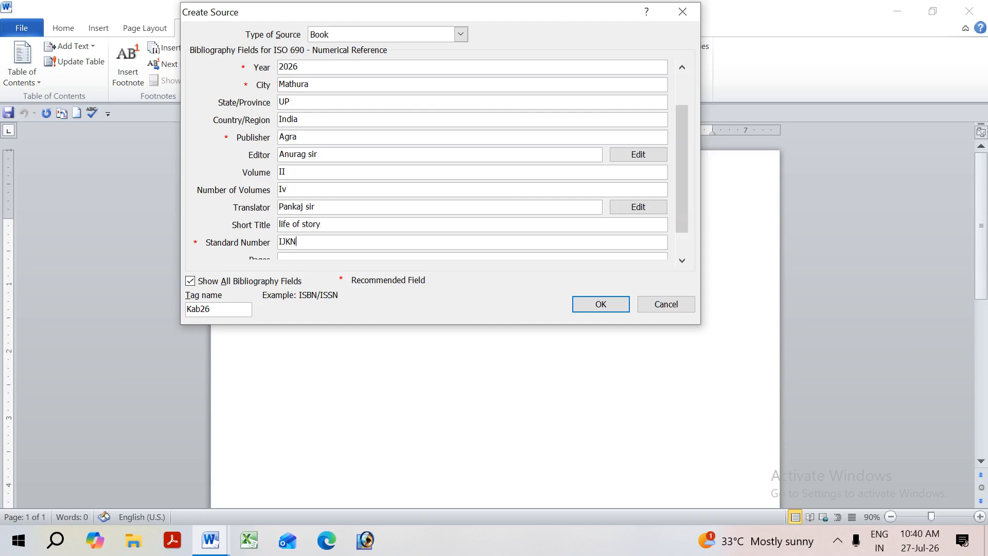
text(D87)
key(Tab)
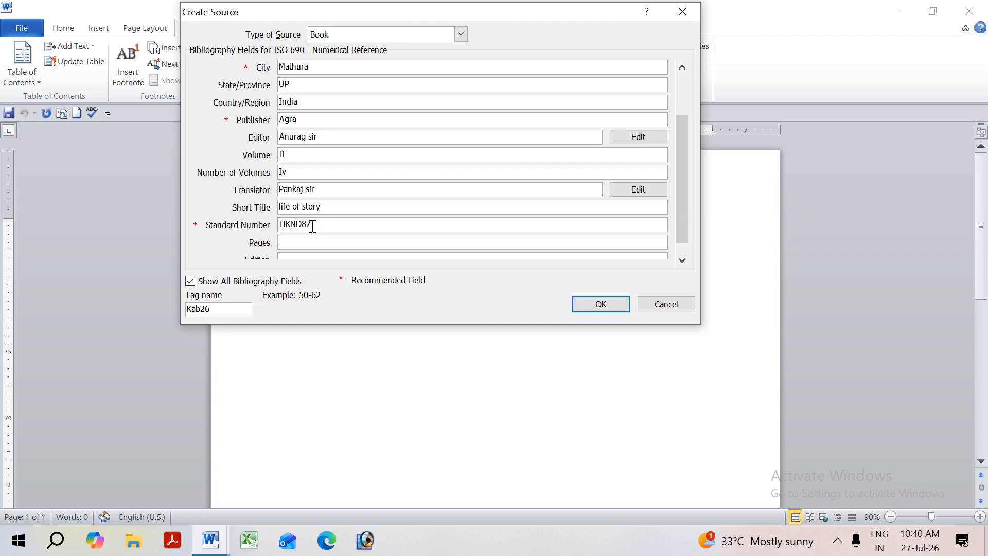
Set the source's pages to 1-55, leave the edition and comments empty, and insert the citation.
click(312, 226)
text(1-55)
key(BackSpace)
key(BackSpace)
key(BackSpace)
key(BackSpace)
key(Tab)
text(1-55)
click(301, 256)
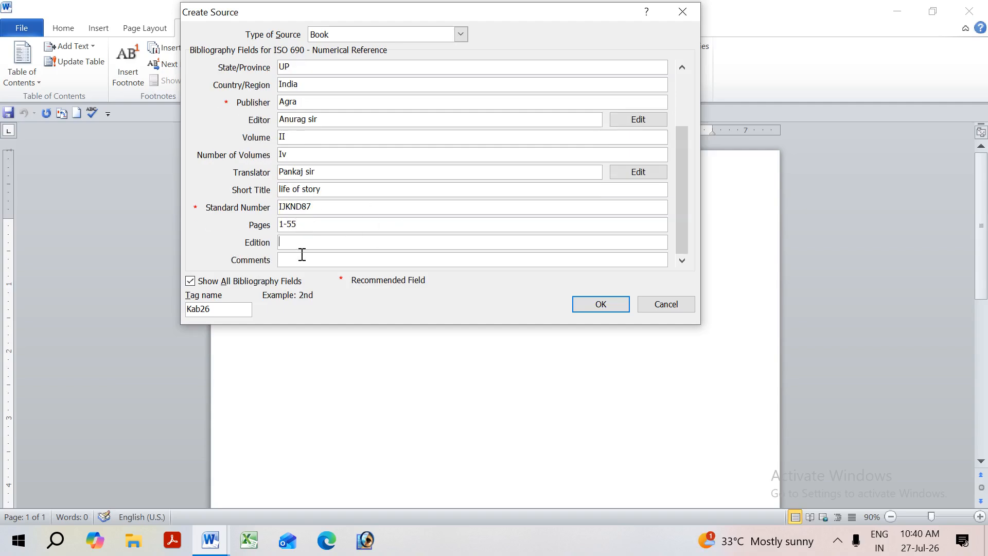
click(306, 260)
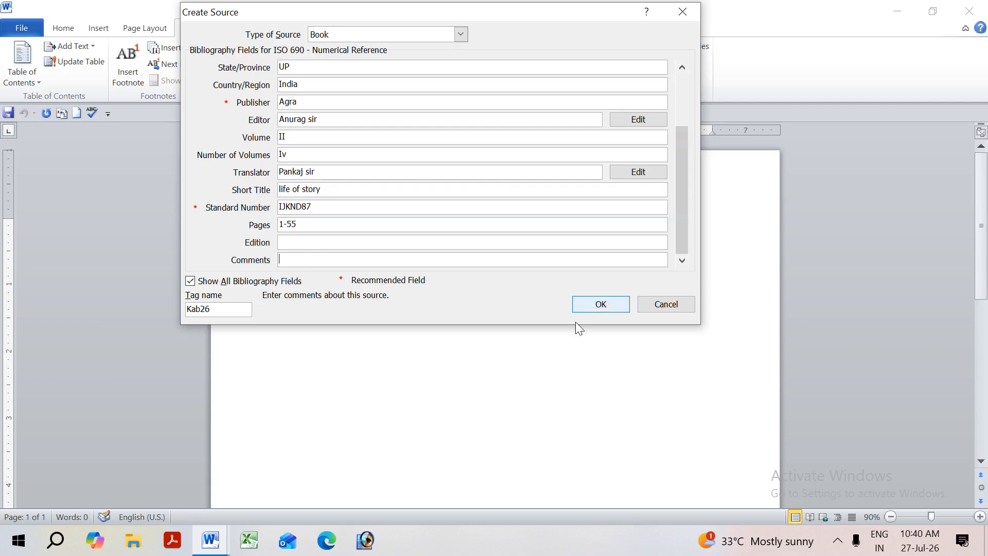
click(605, 307)
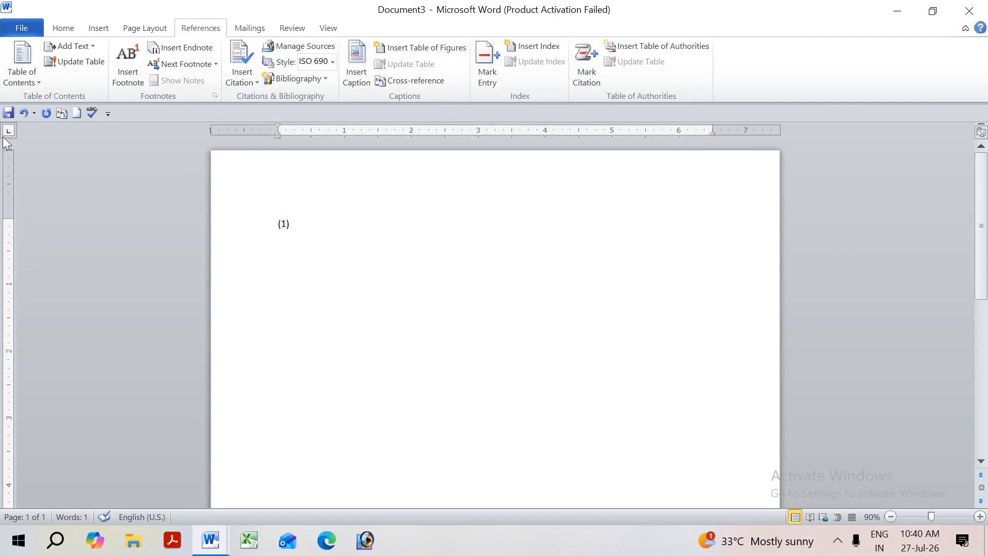
Replace the inserted citation with the built-in Bibliography block.
key(ctrl+a)
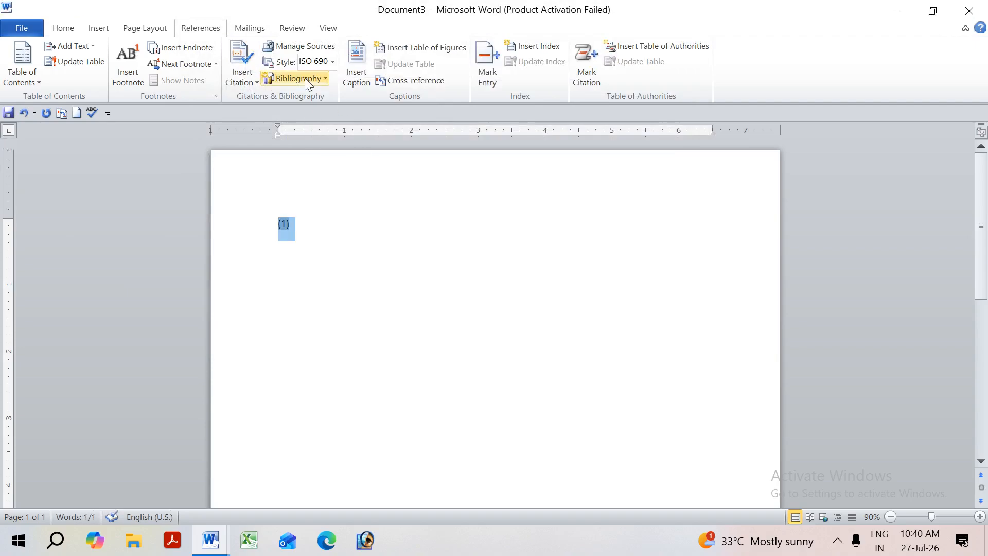
click(308, 74)
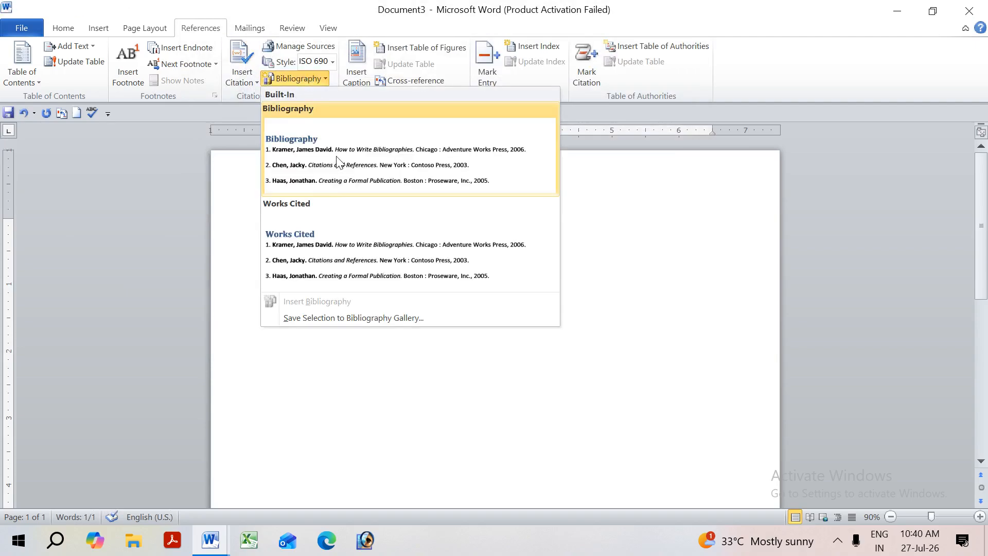
click(337, 161)
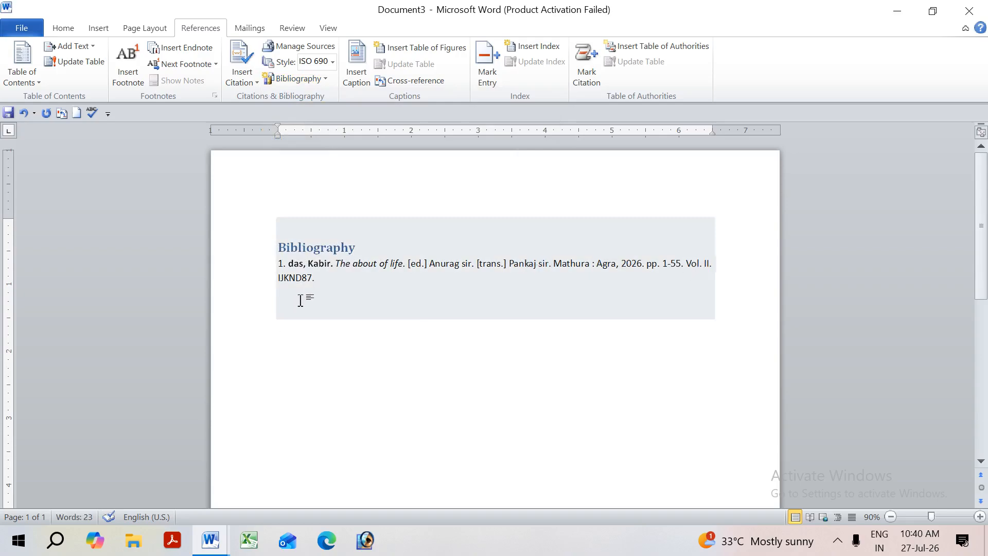
Replace the bibliography heading and entry with the built-in Works Cited block.
drag(322, 286, 277, 236)
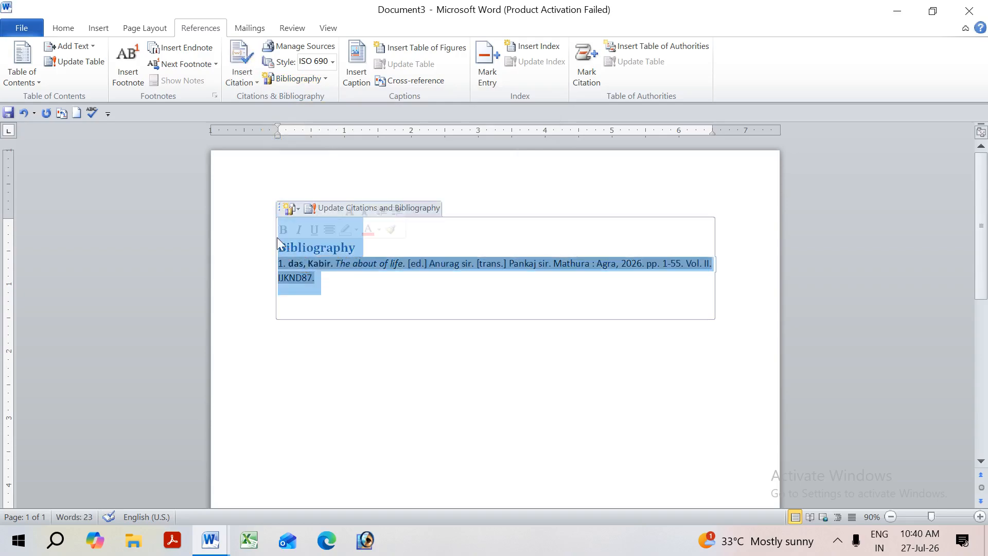
click(295, 77)
click(324, 252)
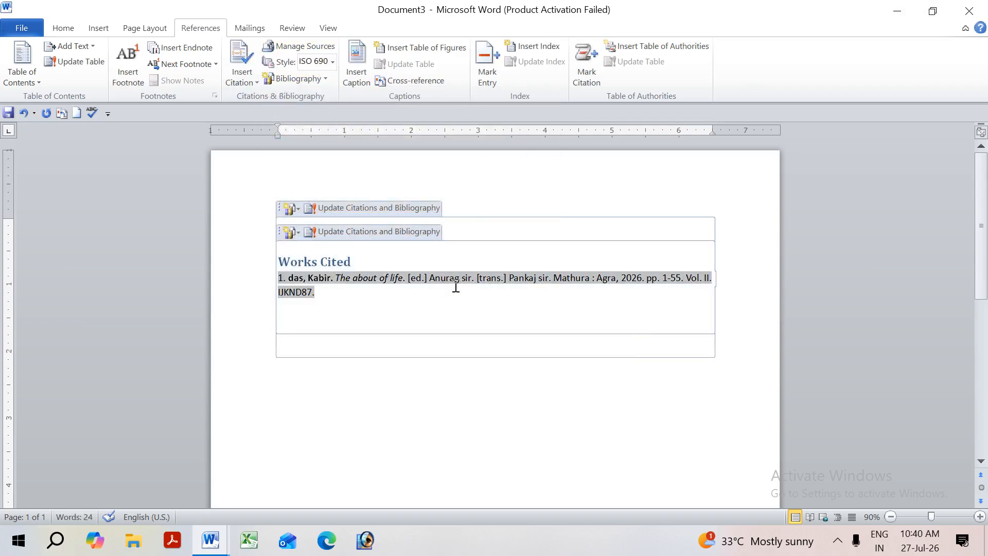
Try the citation styles Chicago Fifteenth Edition, GOST - Name Sort and ISO 690 - Numerical Reference on the Works Cited entry.
click(332, 61)
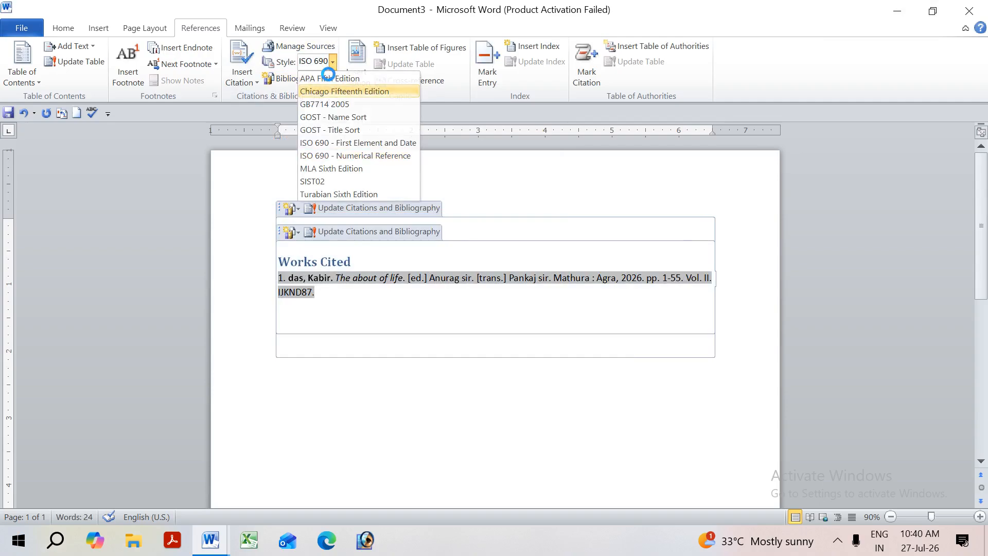
click(329, 92)
click(332, 61)
click(332, 117)
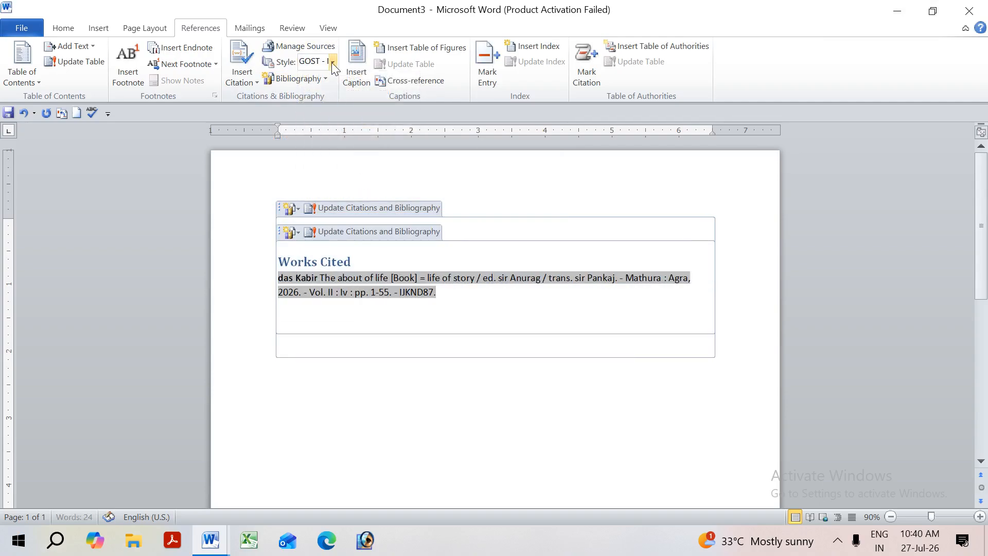
click(331, 63)
click(347, 154)
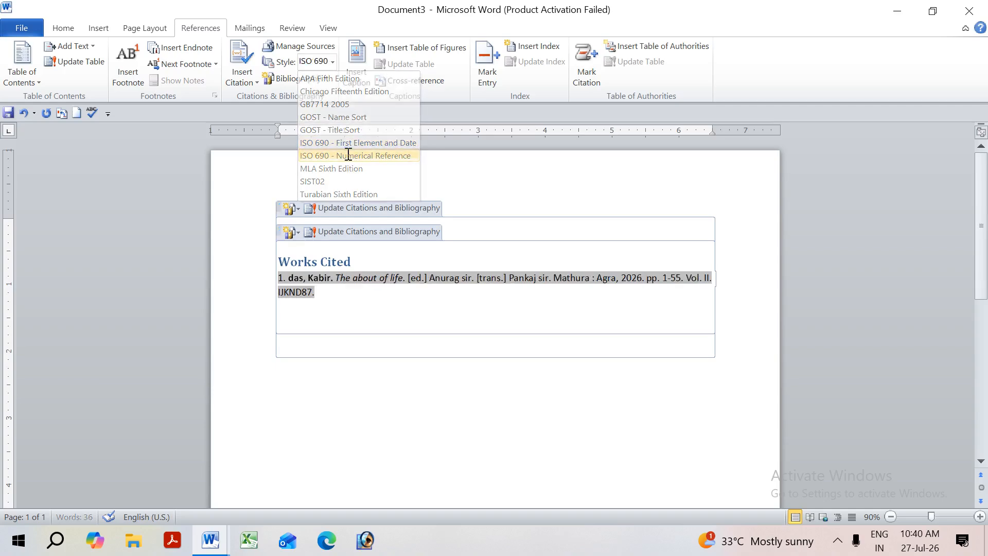
Try the citation styles ISO 690 - First Element and Date and MLA Sixth Edition, finishing on ISO 690 - First Element and Date.
click(332, 62)
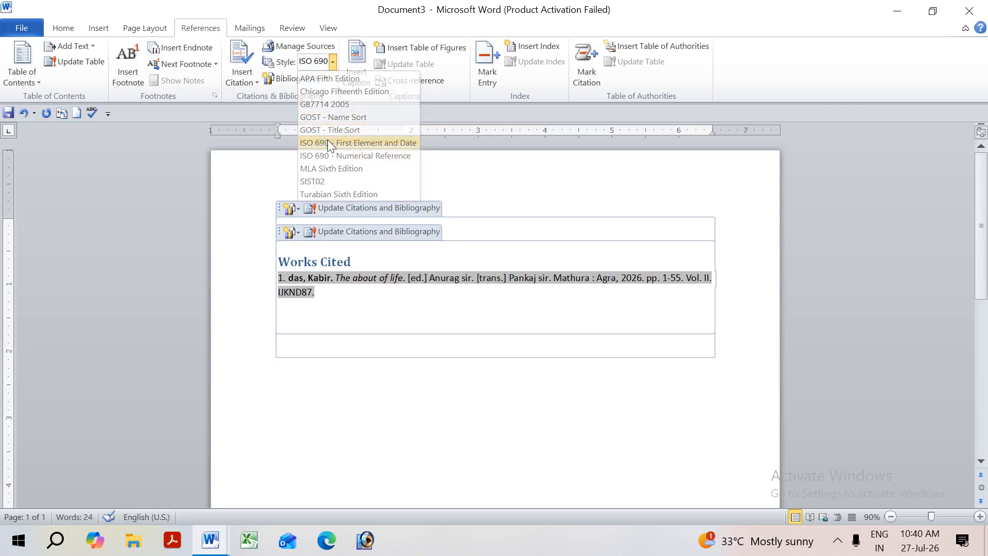
click(329, 142)
click(338, 60)
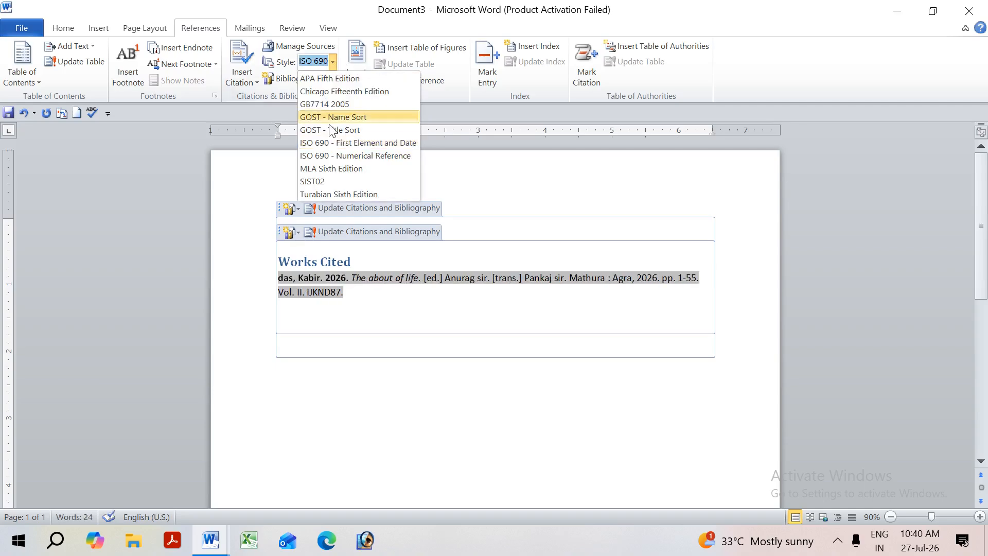
click(330, 166)
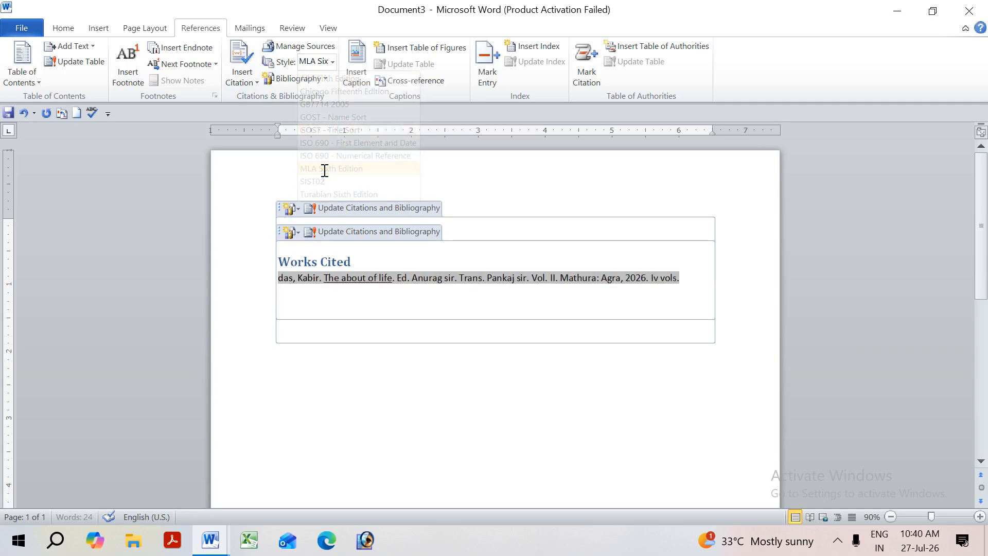
click(333, 61)
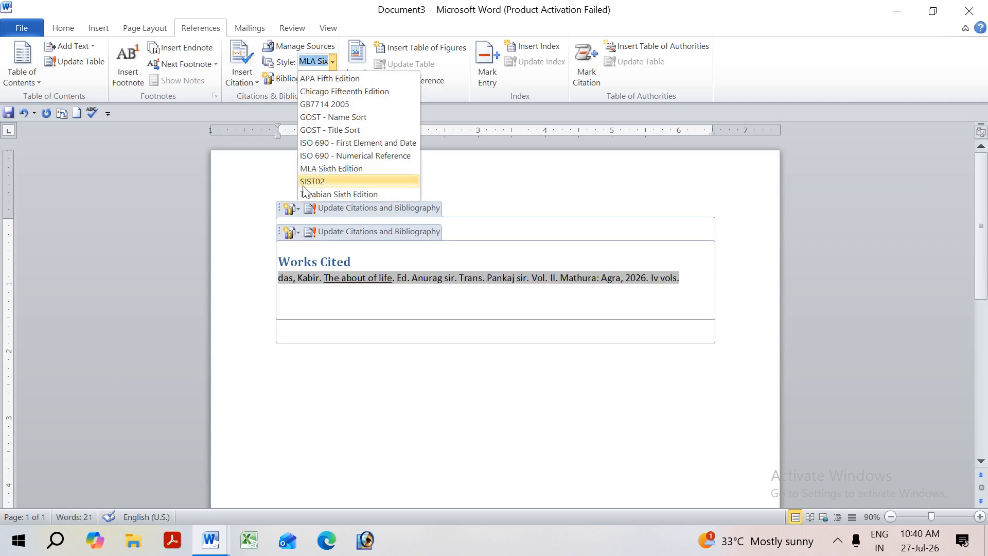
click(337, 143)
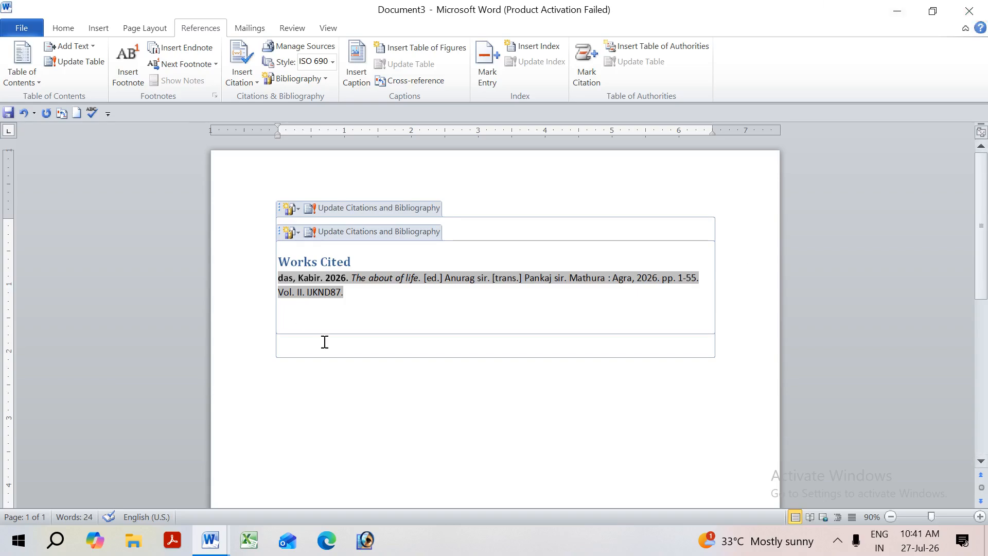
Copy the 2025 source The Art of life from the master list to the current list, and view its details without changes.
click(298, 47)
click(290, 236)
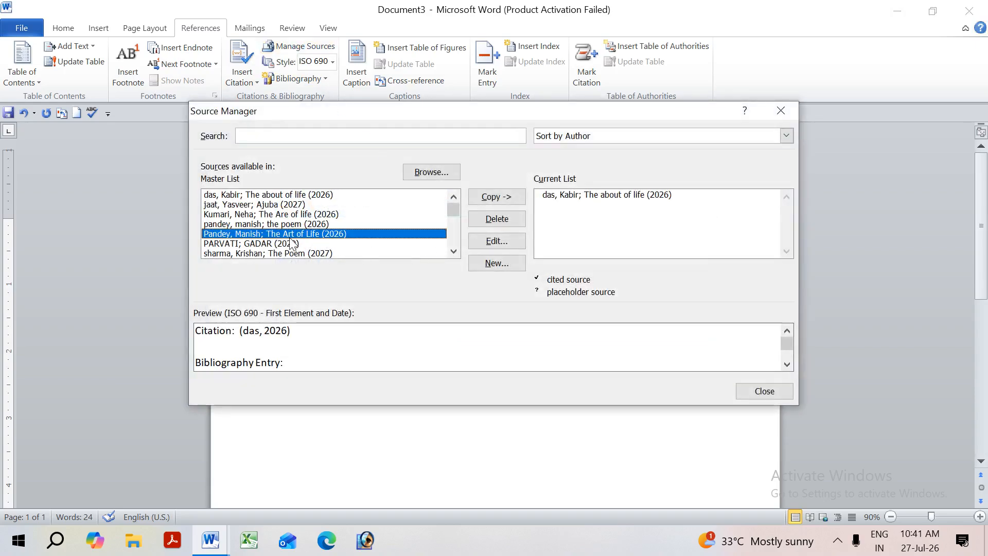
scroll(291, 237, down, 5)
click(292, 236)
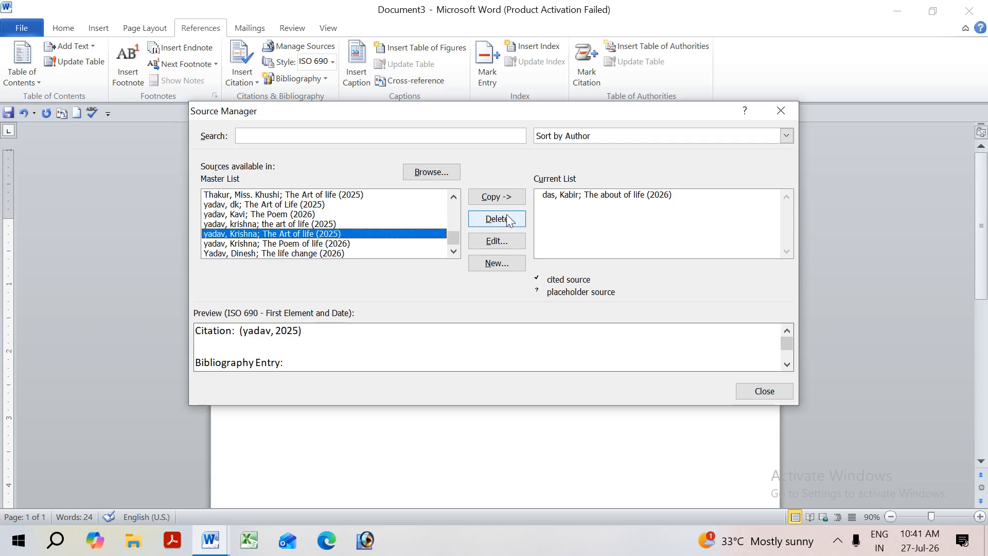
click(498, 196)
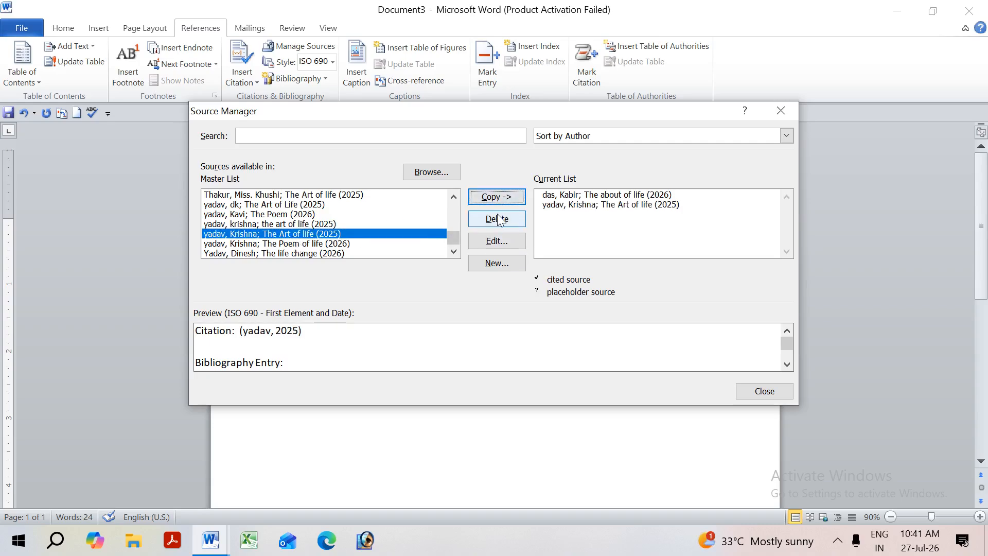
click(506, 244)
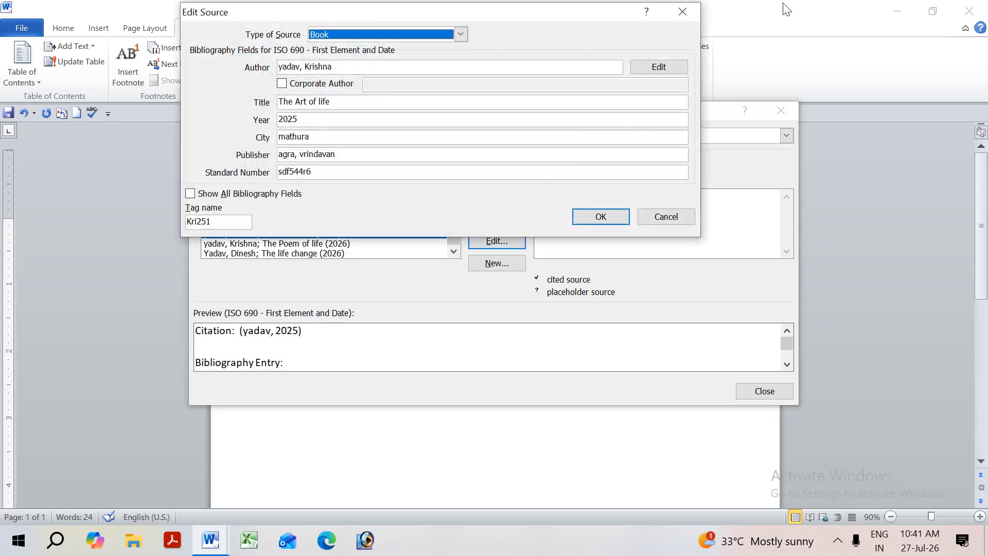
click(682, 12)
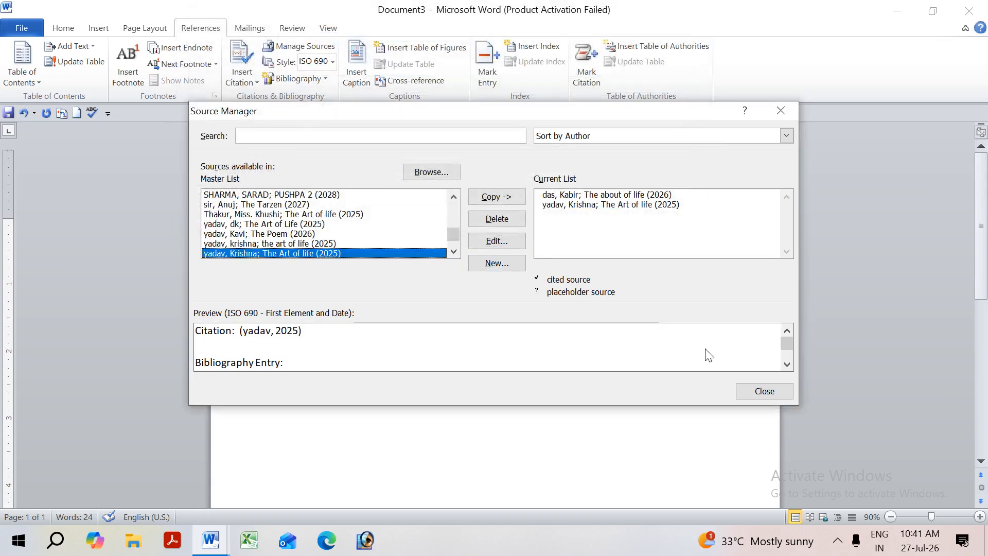
click(774, 380)
Cite The Art of life below the Works Cited block and replace the citation with the built-in Bibliography block.
click(309, 409)
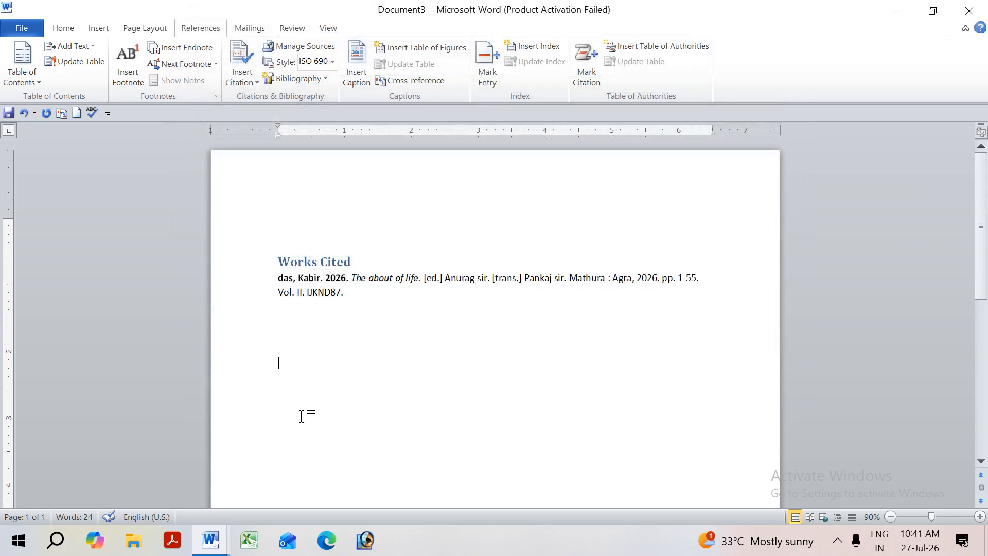
click(234, 80)
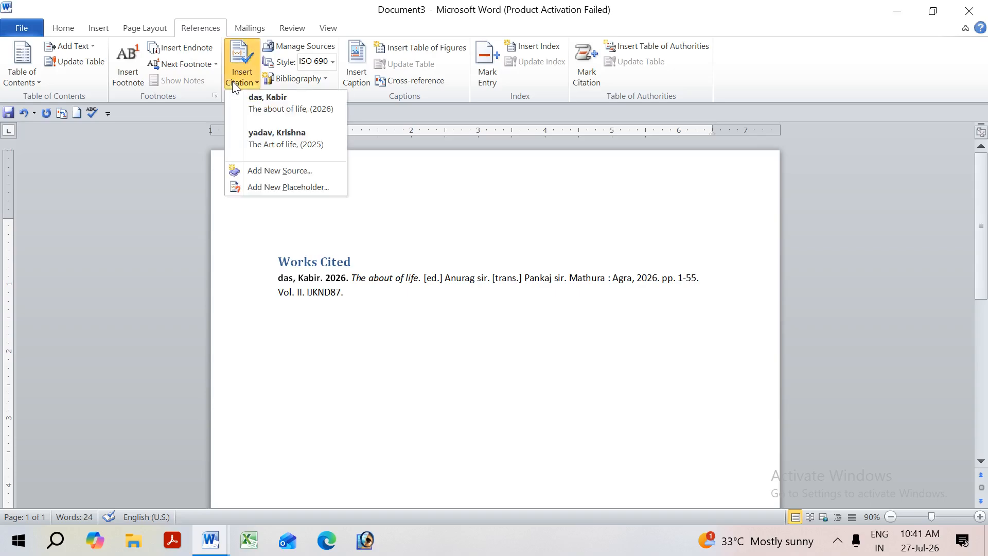
click(287, 144)
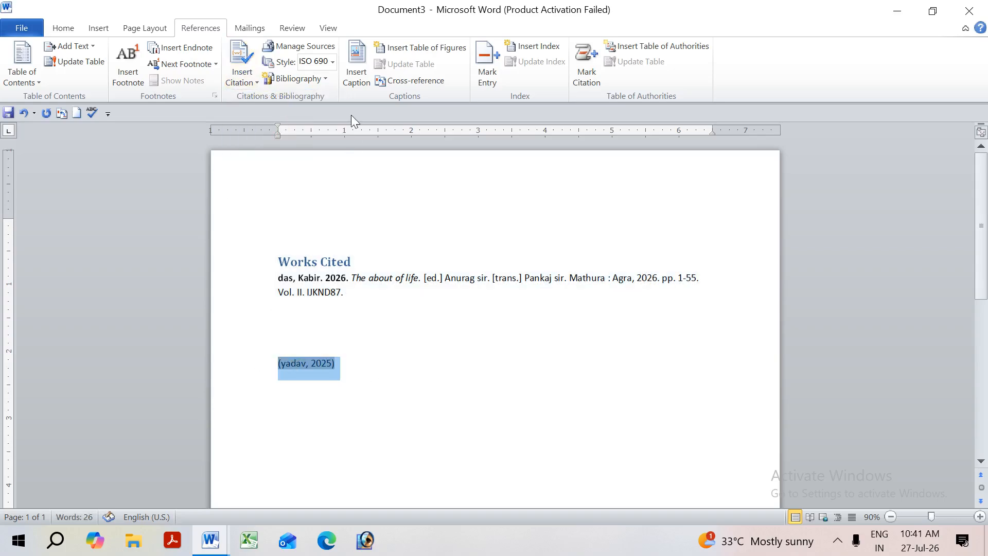
click(295, 78)
click(327, 139)
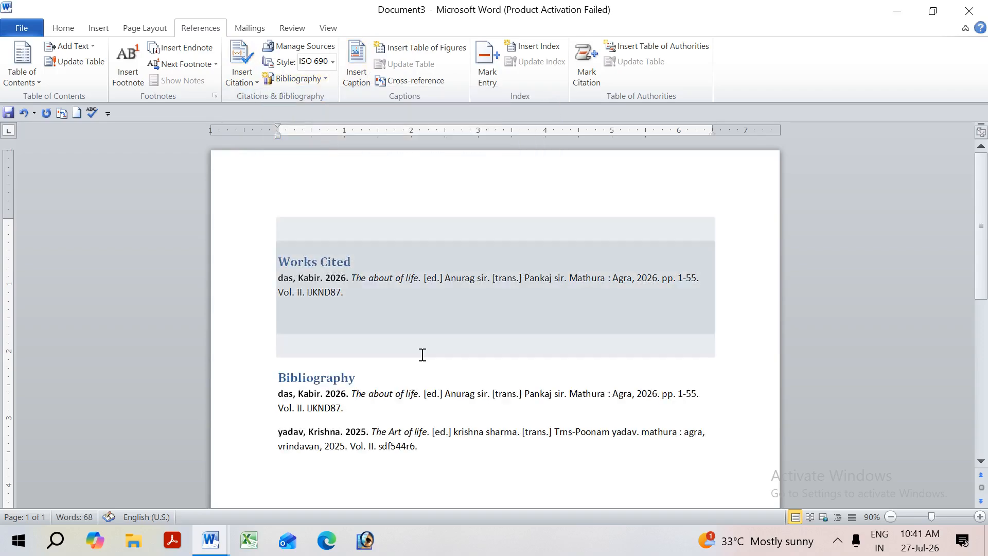
scroll(417, 366, down, 1)
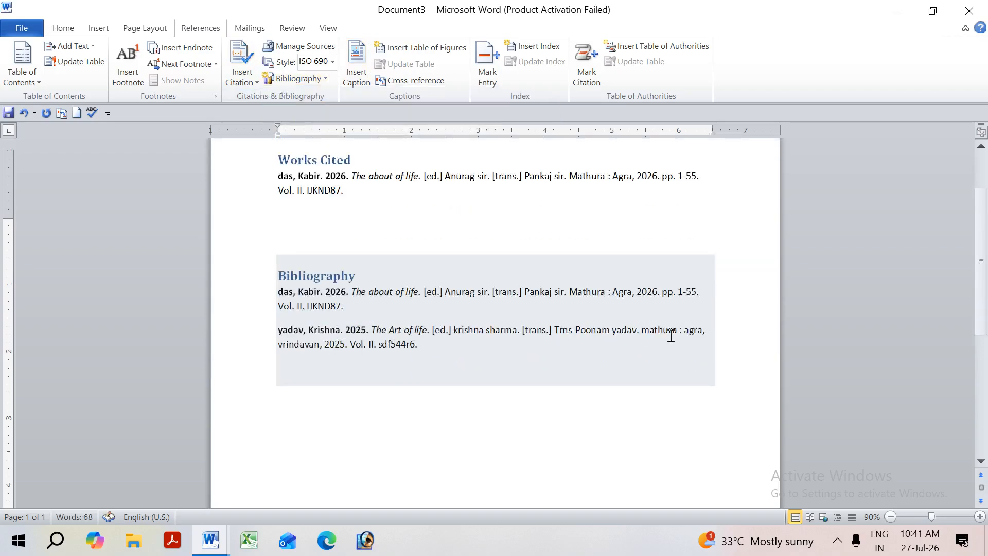
Clear the whole document and insert four page breaks to create blank pages.
key(ctrl+a)
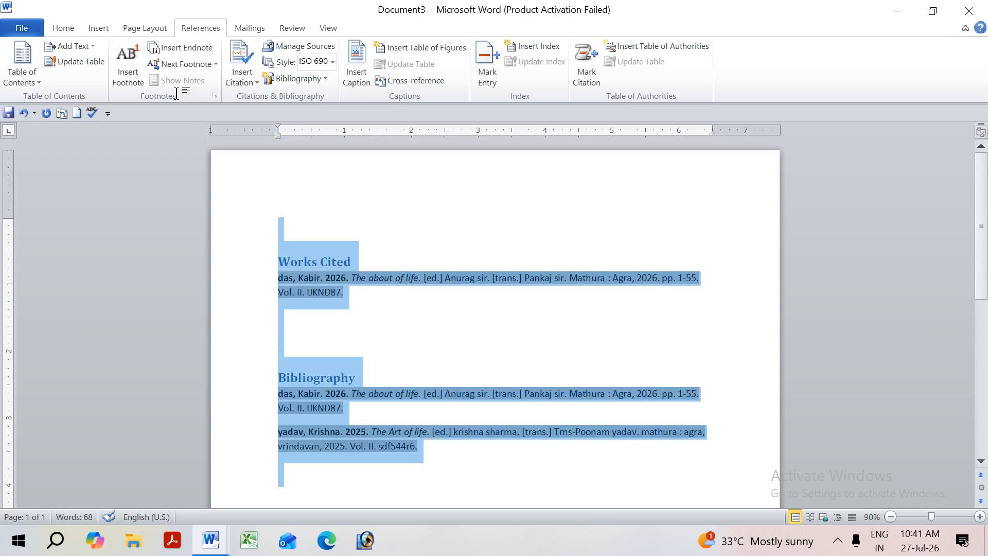
key(Delete)
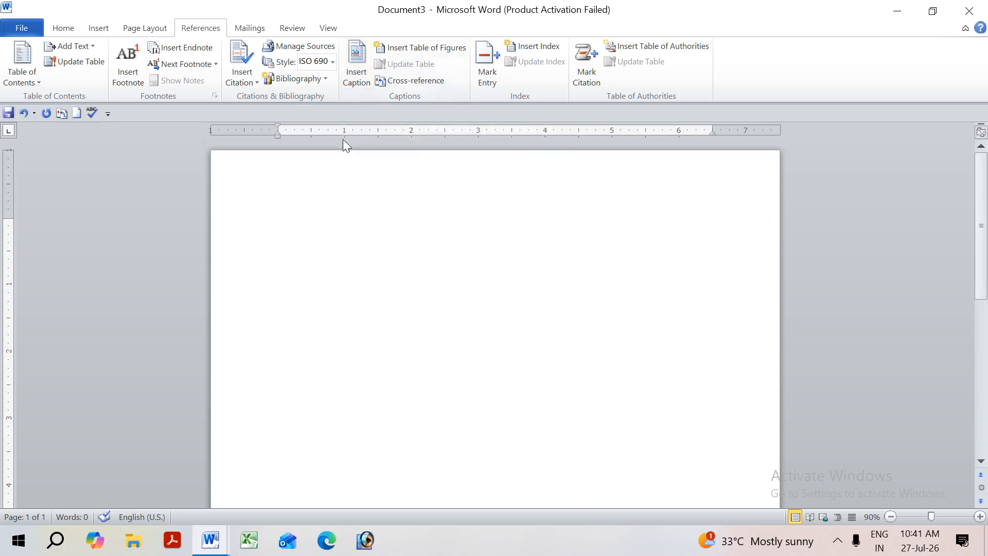
scroll(357, 252, down, 8)
key(ctrl+Return)
key(ctrl+Return)
key(ctrl+Return)
key(ctrl+Return)
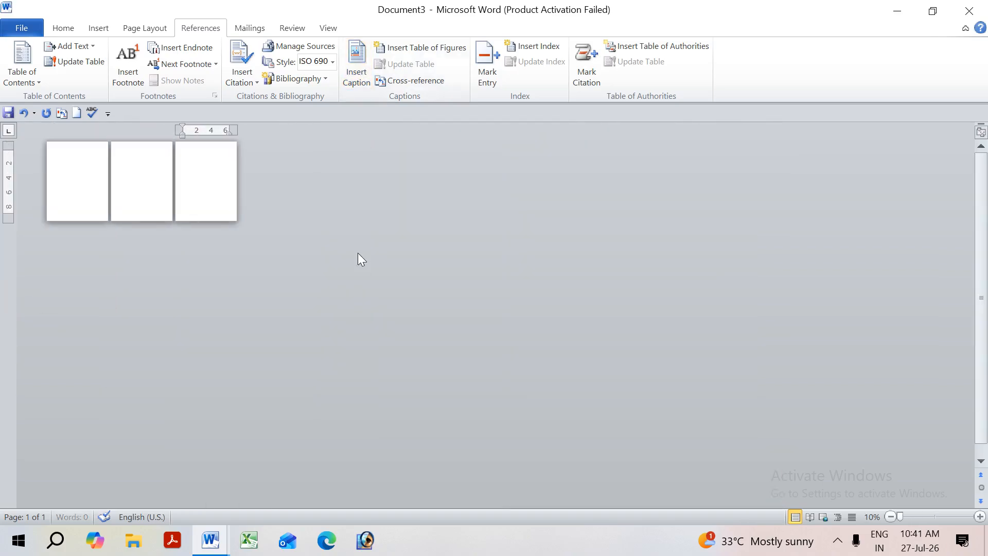
Insert the picture bike38[1] from the hero folder on drive D: onto the second page.
click(113, 156)
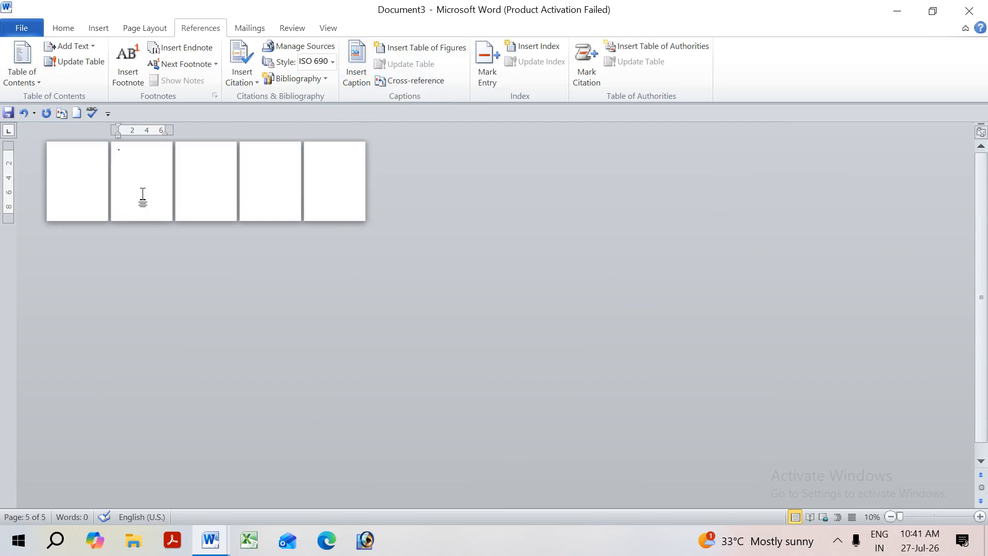
scroll(145, 198, up, 8)
click(97, 29)
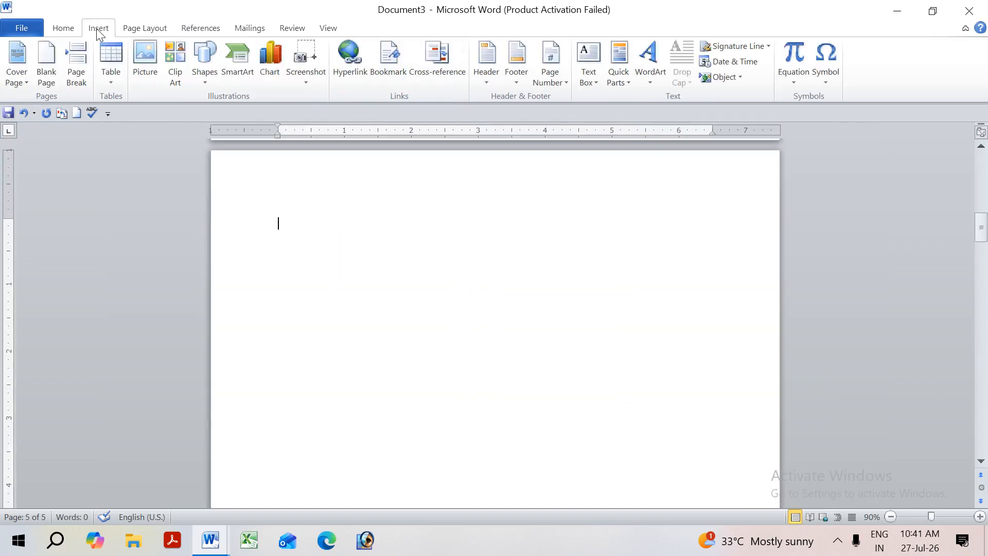
click(146, 64)
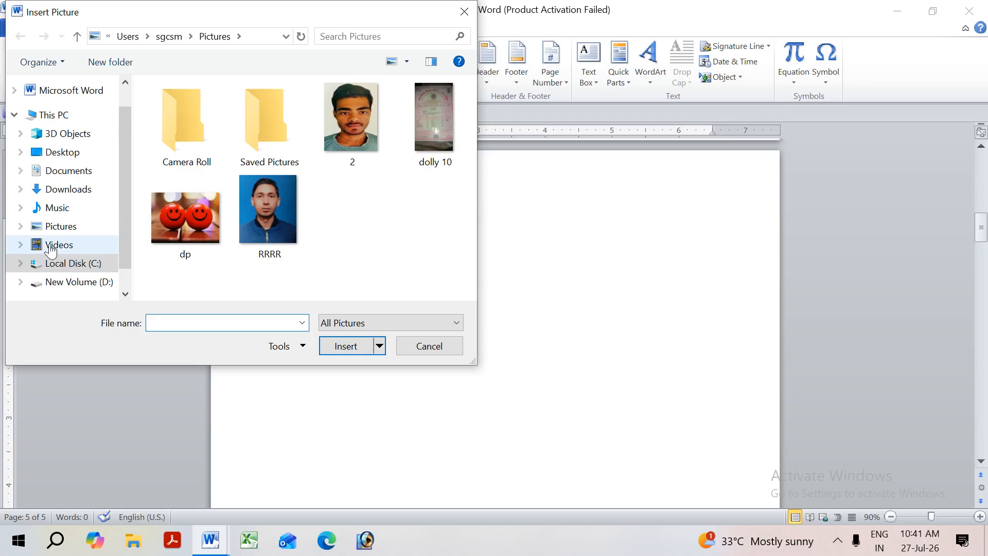
click(67, 282)
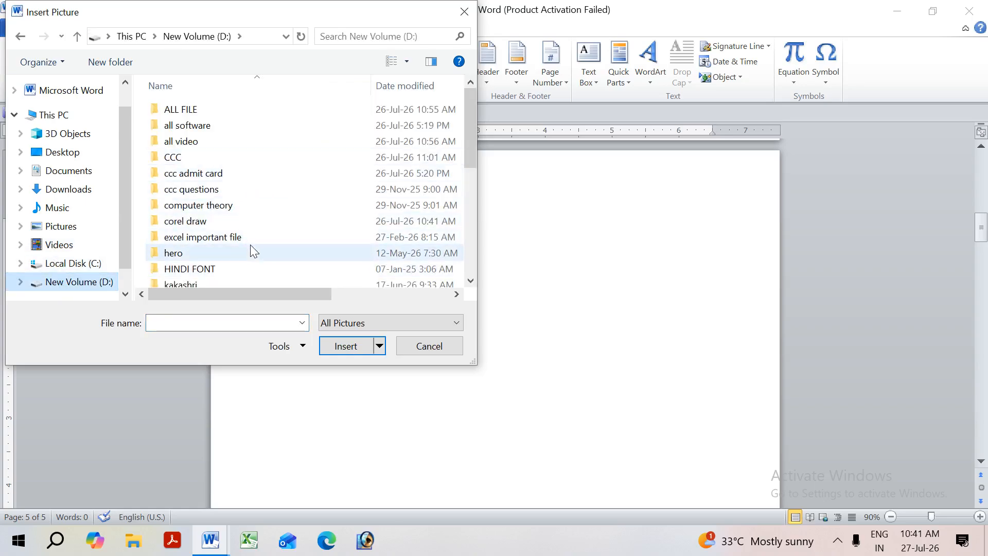
scroll(250, 246, down, 3)
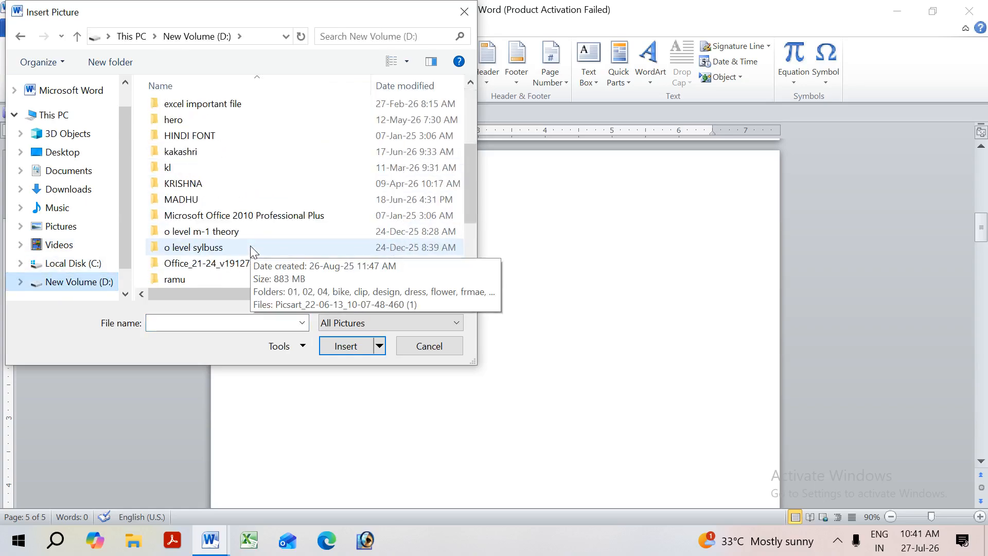
double_click(207, 119)
double_click(205, 204)
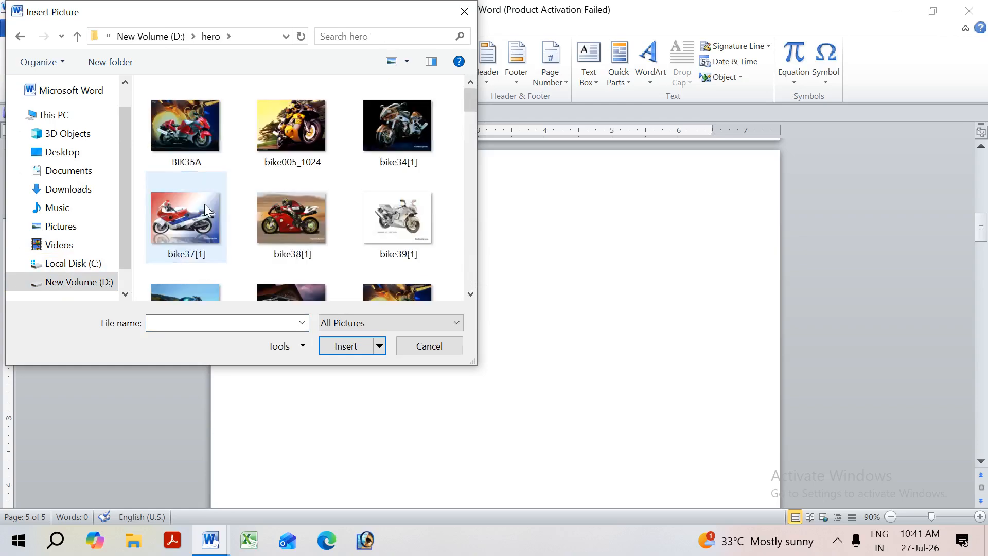
double_click(274, 233)
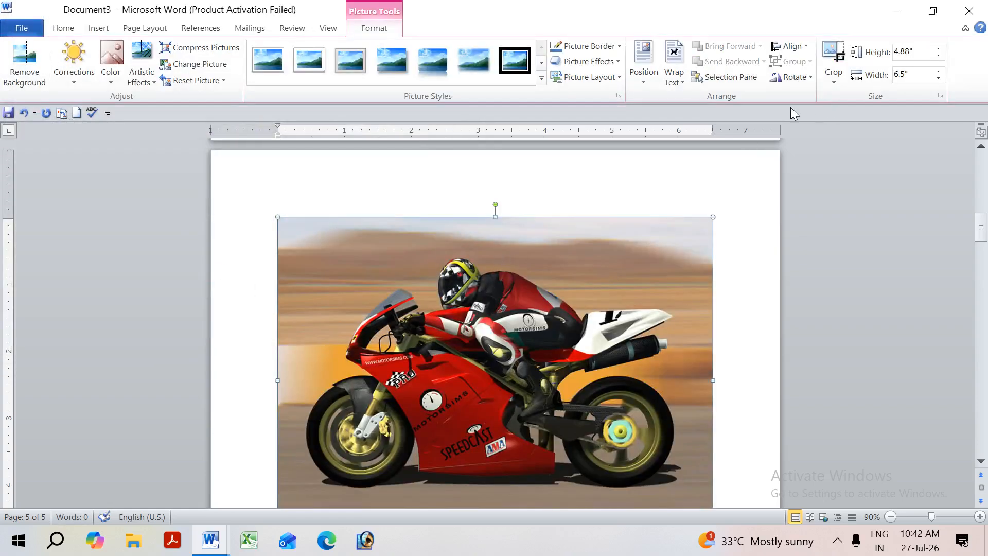
Change the motorcycle picture's text wrapping, shrink it to about 2.02" by 2.69", and place it near the page's top centre.
click(673, 72)
click(696, 116)
drag(278, 218, 532, 408)
drag(435, 222, 418, 210)
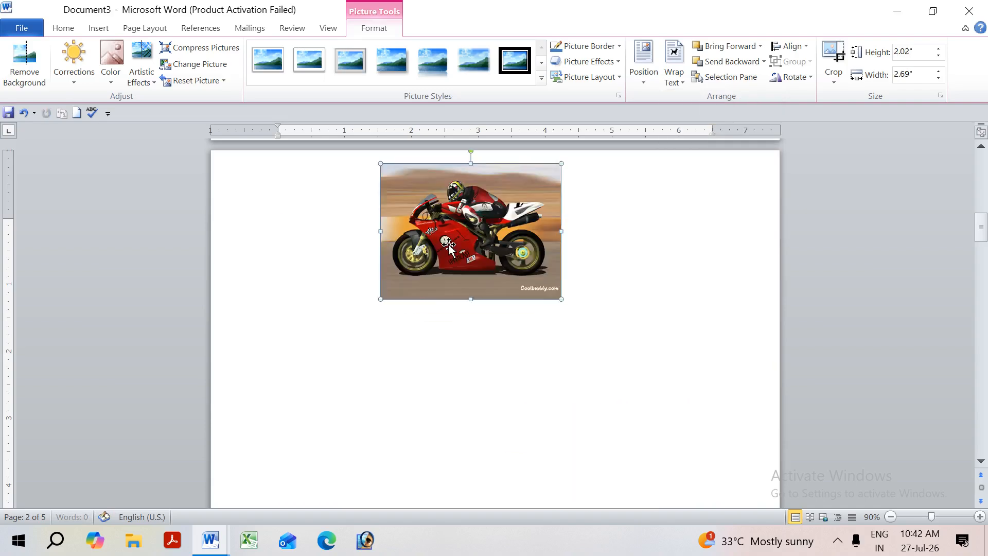
Insert a Figure 1 caption with the Figure label beside the motorcycle picture.
click(320, 223)
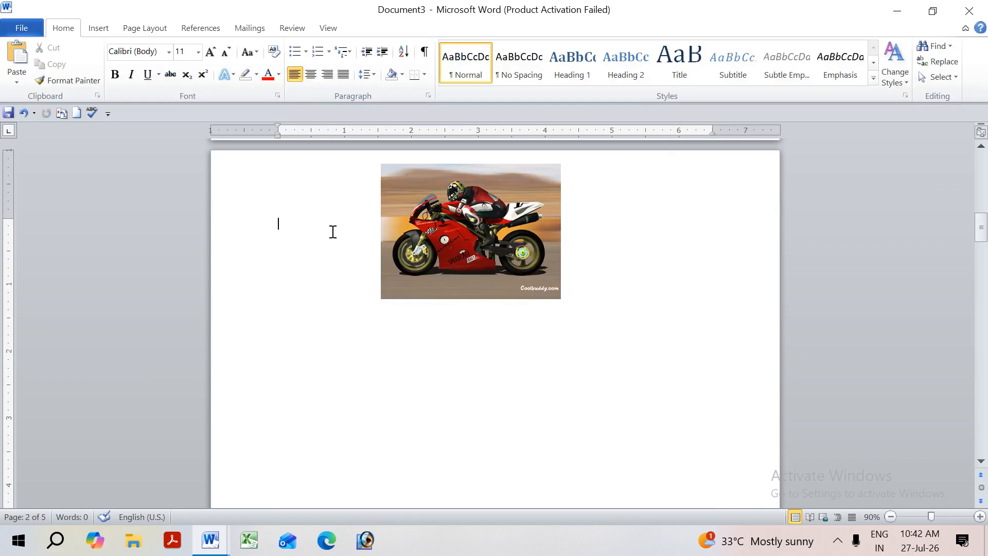
key(Tab)
click(196, 28)
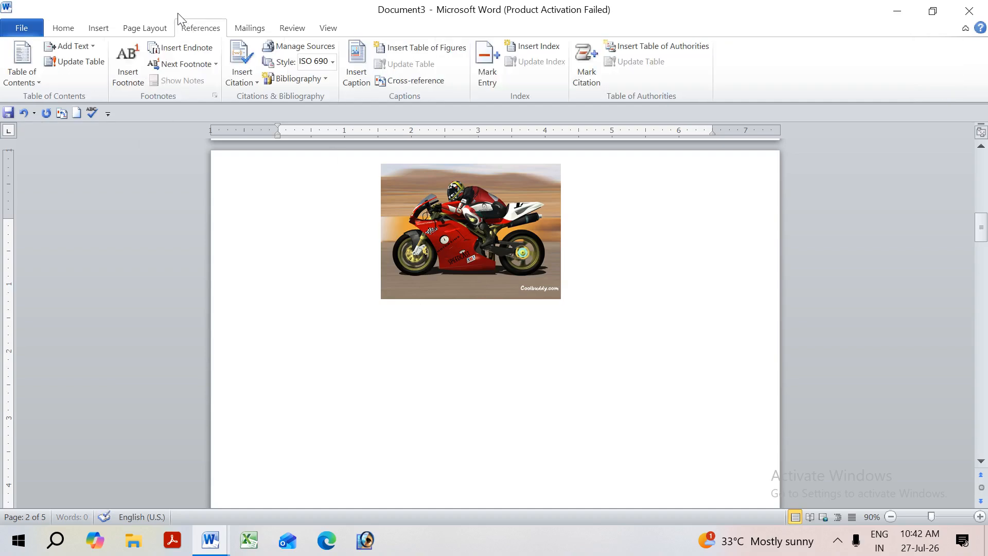
click(357, 85)
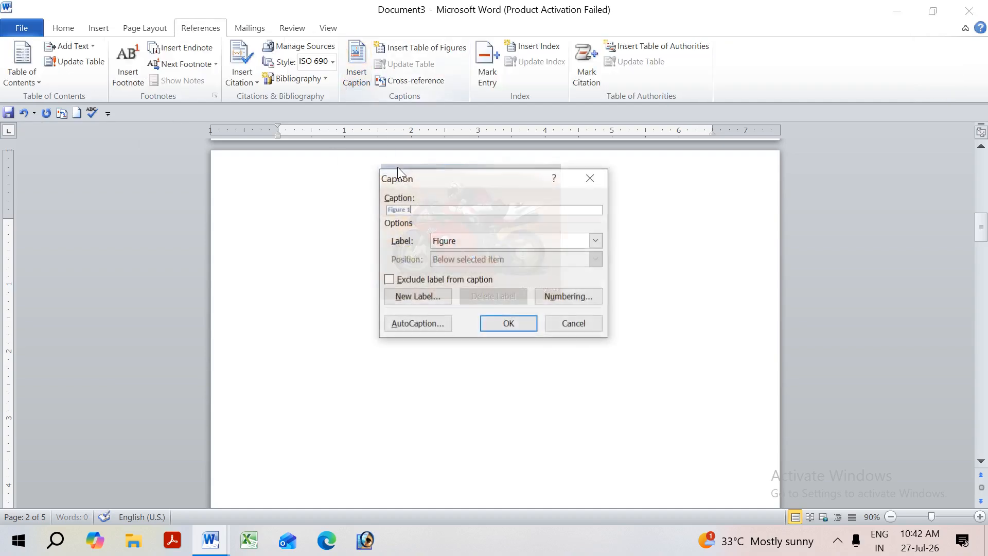
click(506, 322)
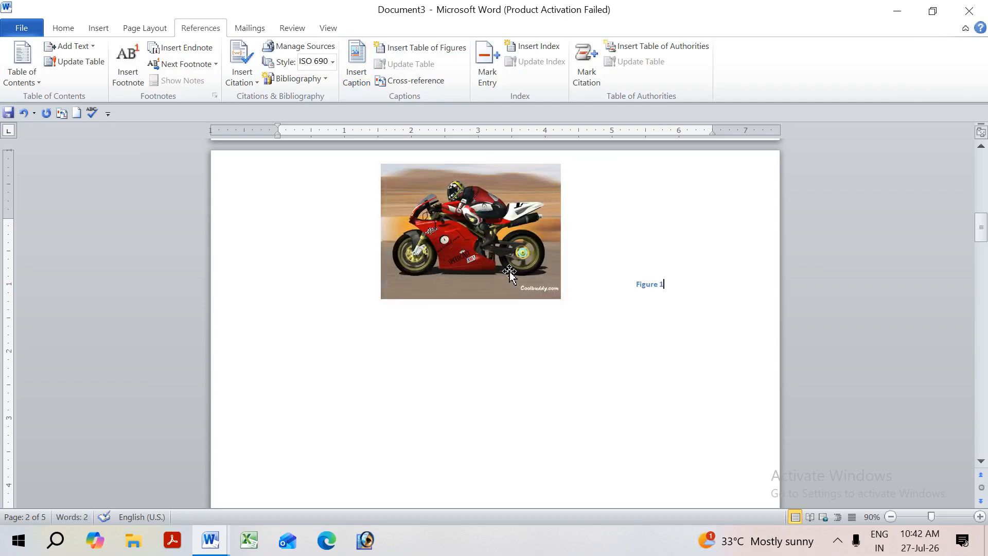
Move the Figure 1 caption beneath the picture, indent it, and add the text "The about of bike" after the label.
key(Return)
key(Return)
key(Tab)
key(Tab)
key(Tab)
key(Tab)
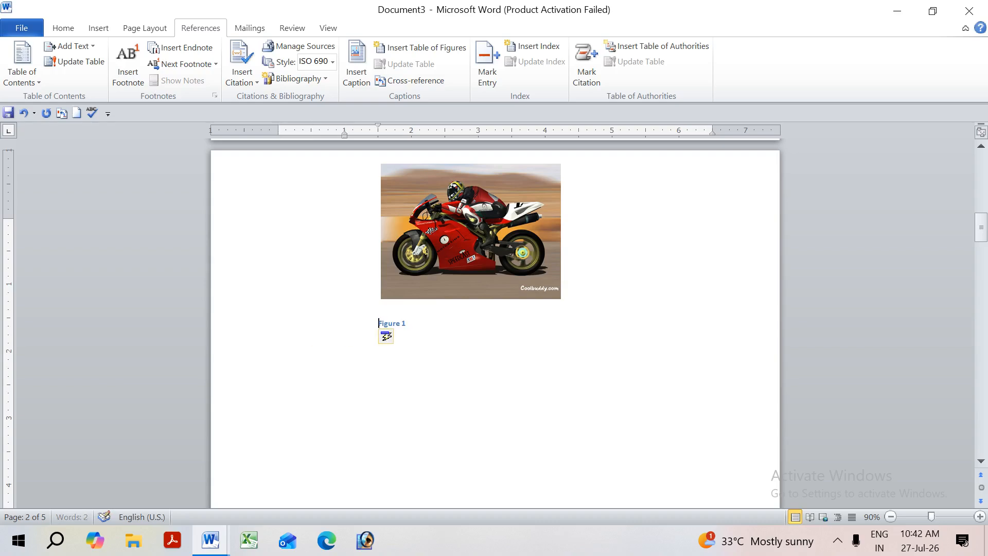
click(451, 319)
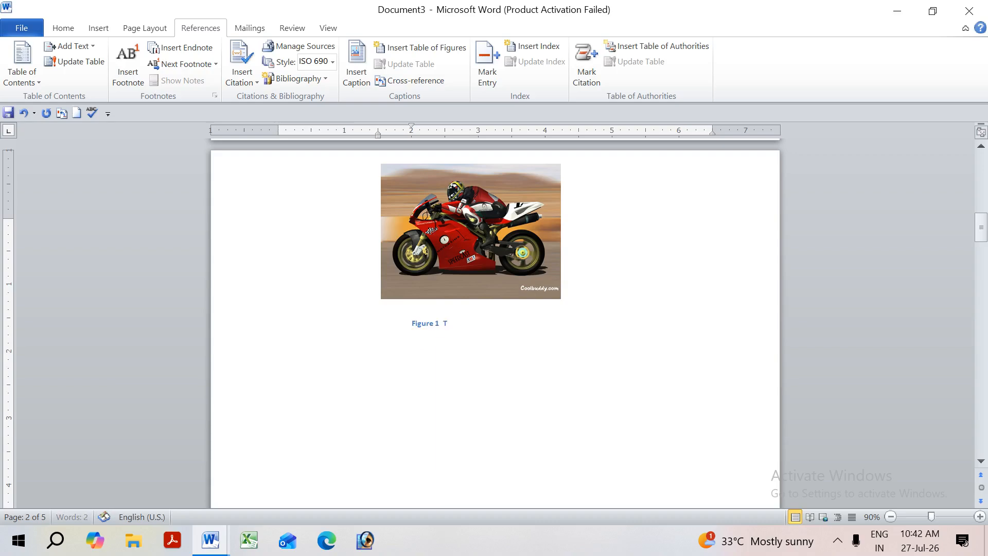
text(The about of bike)
Generate sample paragraphs below the caption with =rand().
key(Return)
text(=rand())
key(Return)
scroll(374, 275, up, 1)
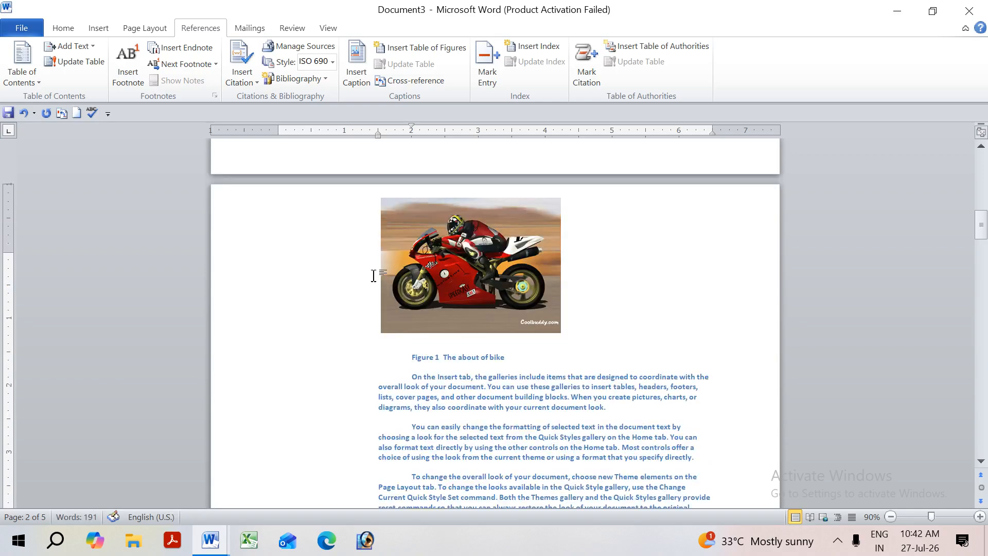
Align both indents of the three sample paragraphs below the Figure 1 caption at about 0.5 inch outside the left margin.
scroll(403, 355, down, 5)
drag(520, 363, 399, 202)
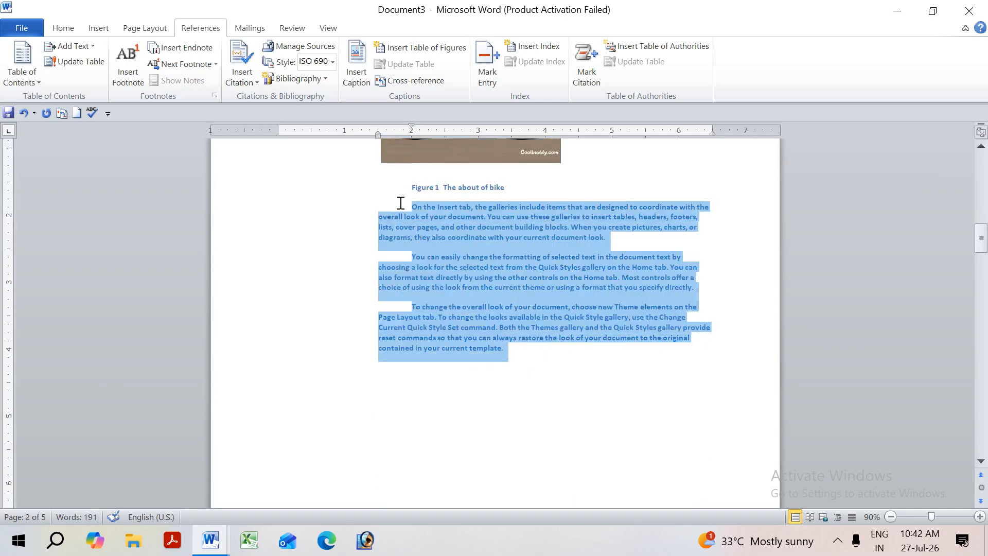
drag(281, 122, 278, 122)
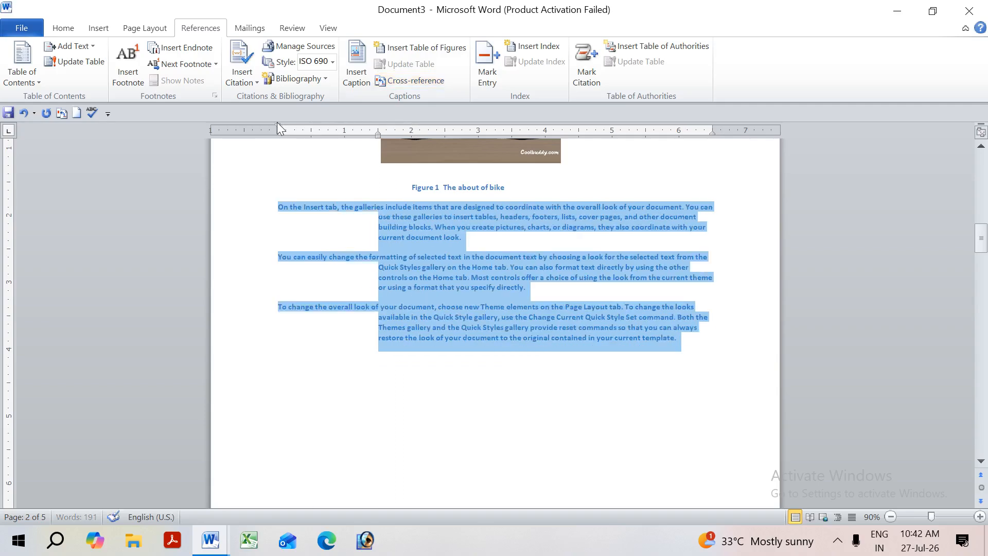
mouse_move(378, 135)
mouse_down()
mouse_move(259, 137)
mouse_move(284, 128)
mouse_move(311, 131)
mouse_move(244, 148)
mouse_up()
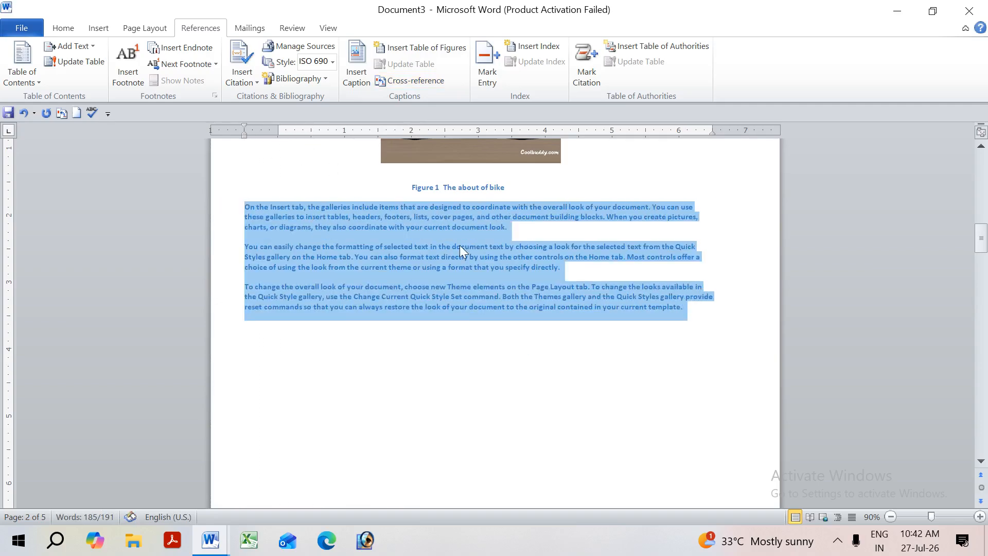
click(410, 394)
scroll(410, 394, up, 5)
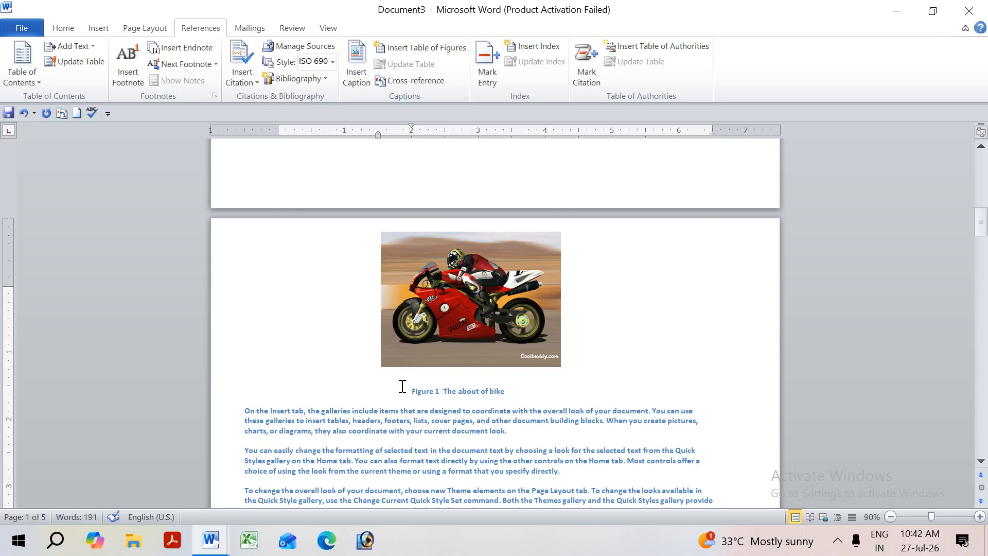
Insert the silver motorcycle picture from file on blank page 3.
scroll(402, 385, down, 12)
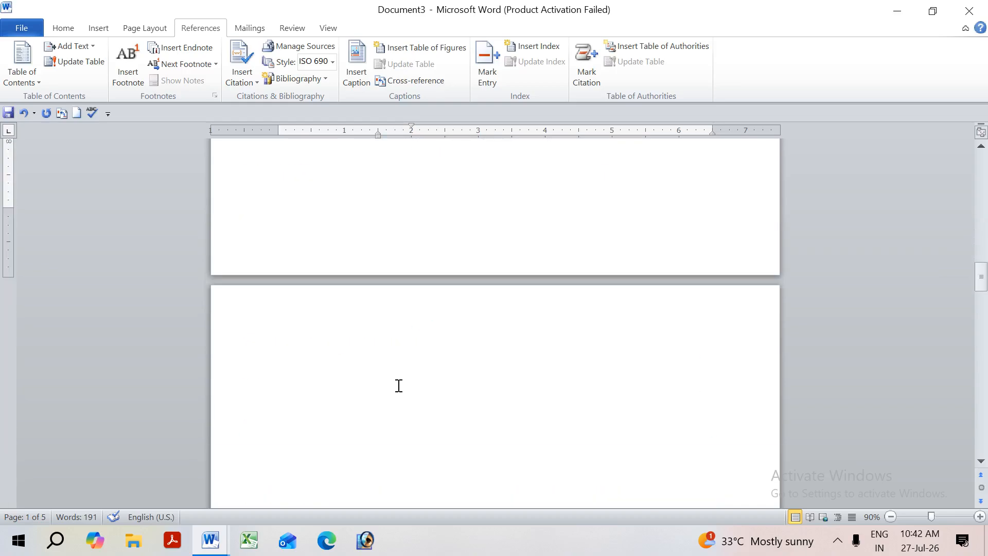
click(345, 318)
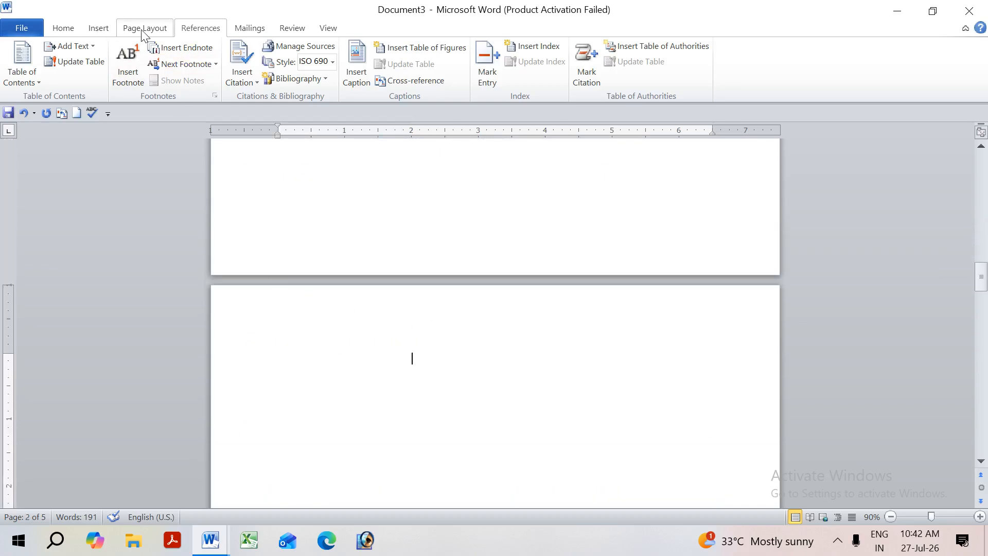
click(105, 29)
click(145, 64)
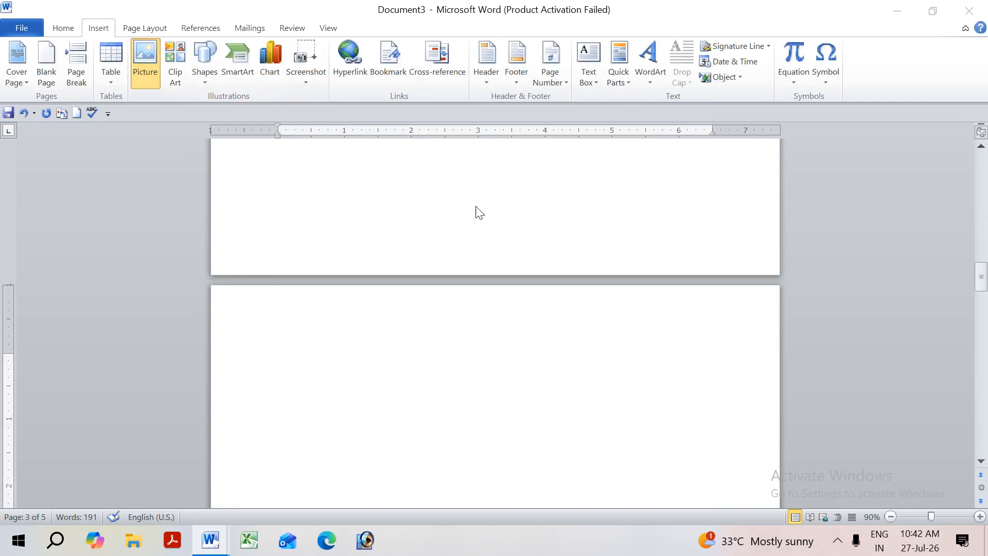
double_click(390, 211)
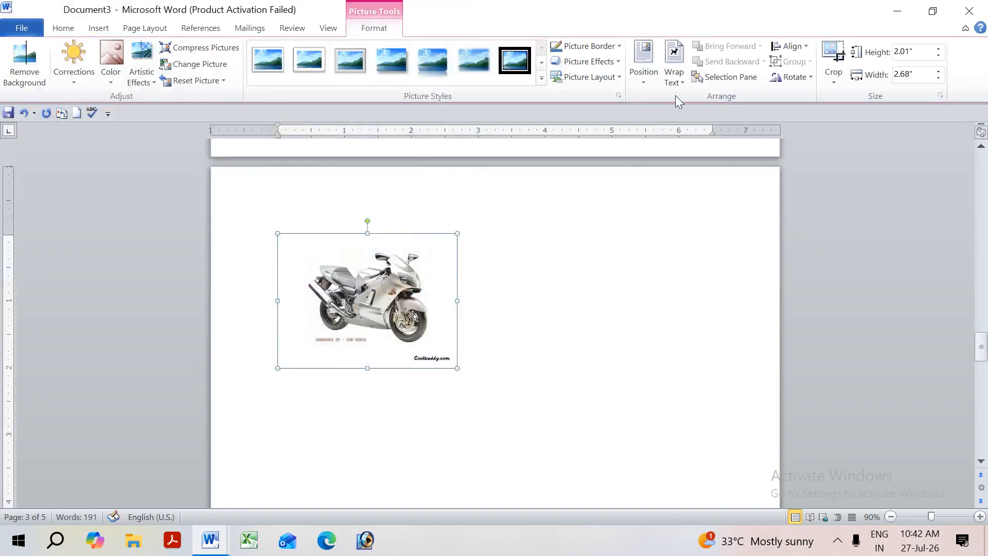
Change the silver motorcycle picture's text wrapping and place it near the top centre of page 3.
click(675, 80)
click(692, 132)
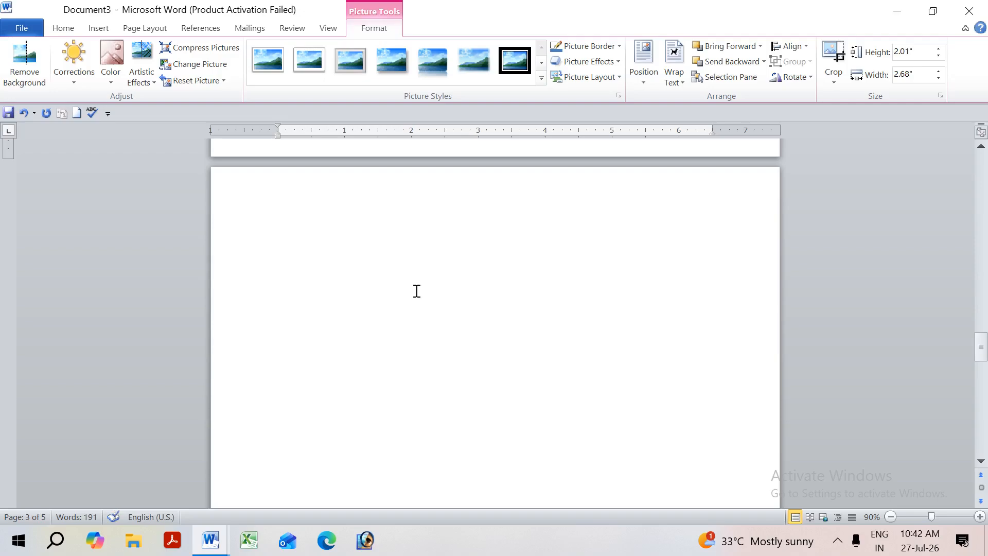
scroll(453, 344, up, 10)
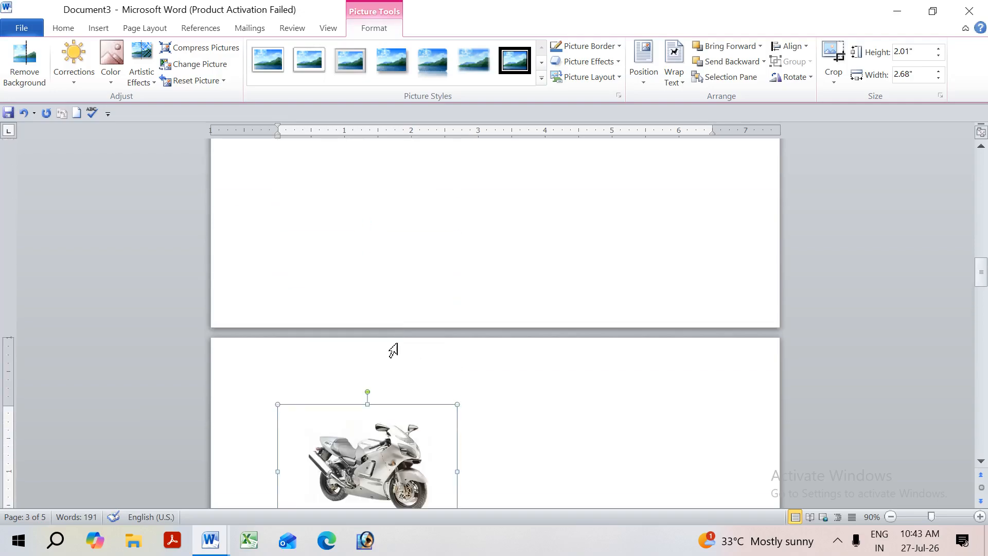
drag(367, 446, 481, 399)
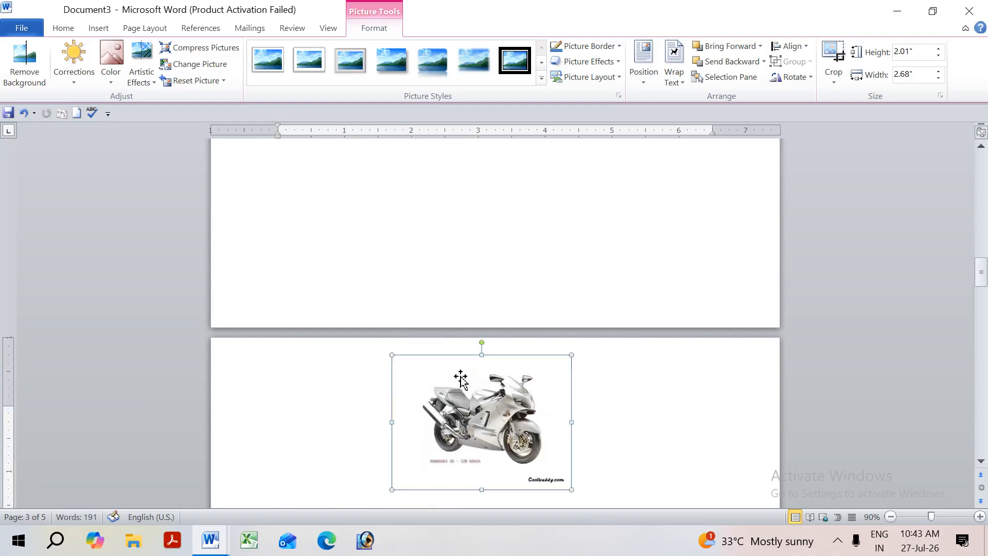
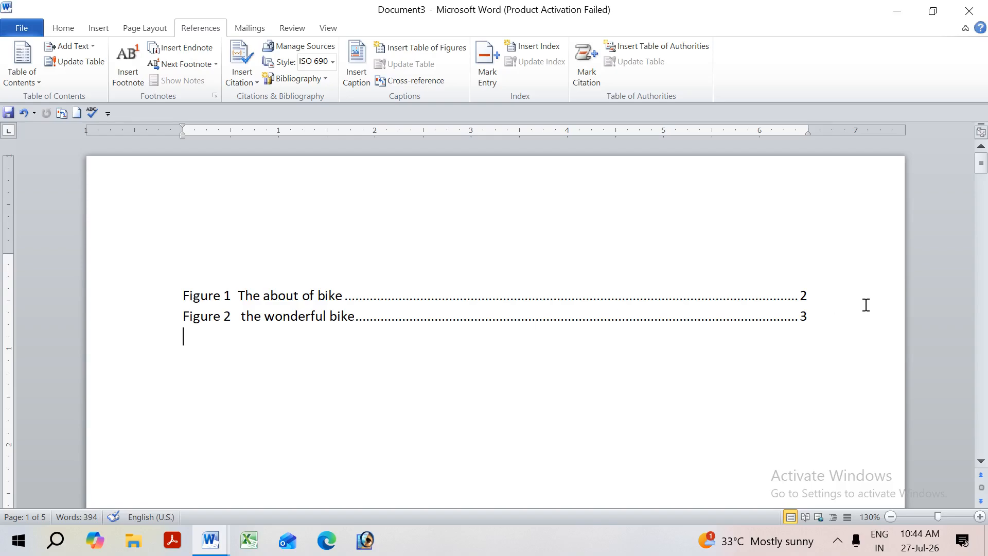
Follow the Figure 2 entry in the table of figures and examine the linked picture, caption and text on page 3.
ctrl+click(325, 319)
scroll(325, 314, down, 5)
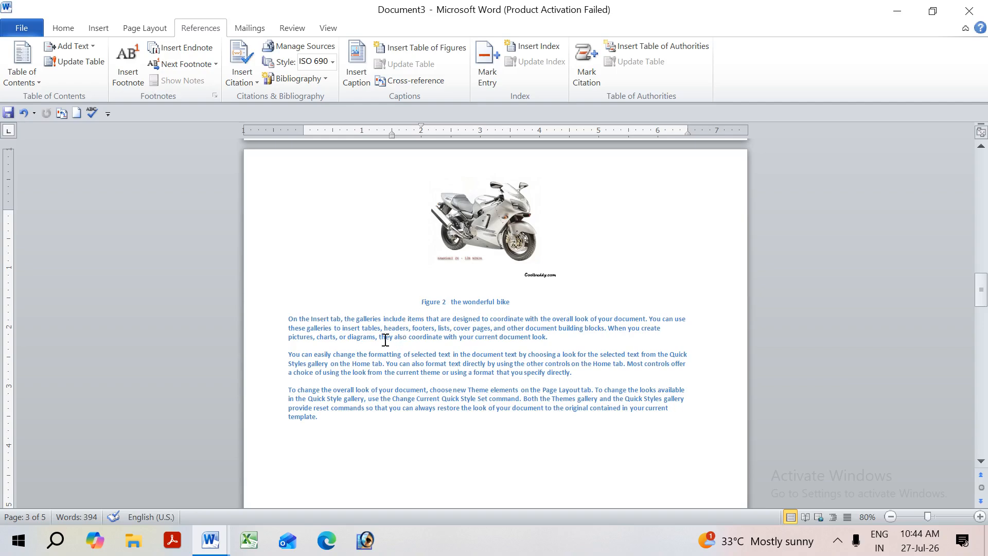
scroll(468, 308, up, 3)
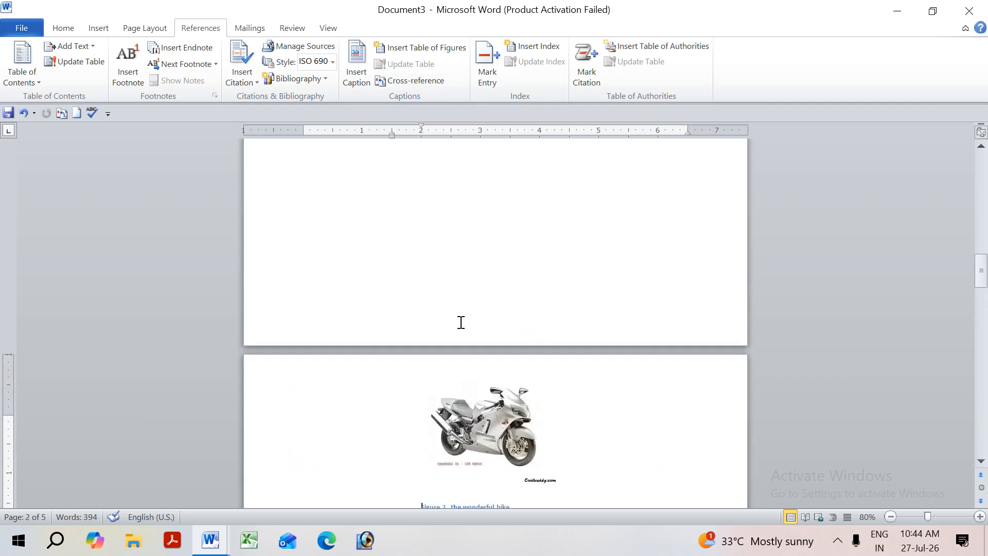
scroll(459, 321, up, 3)
scroll(456, 320, down, 2)
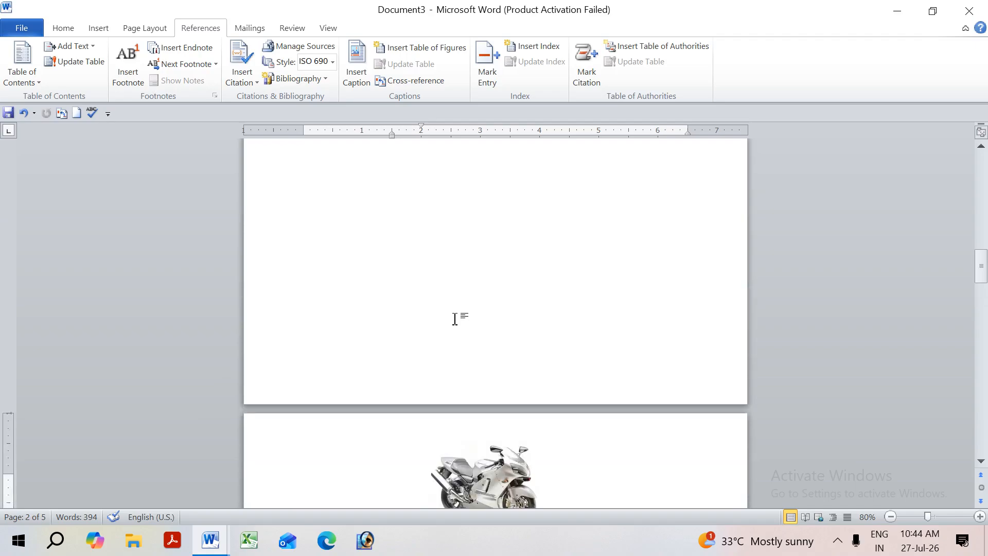
Copy the silver motorcycle picture from page 3 to the top of blank page 4.
scroll(429, 266, down, 7)
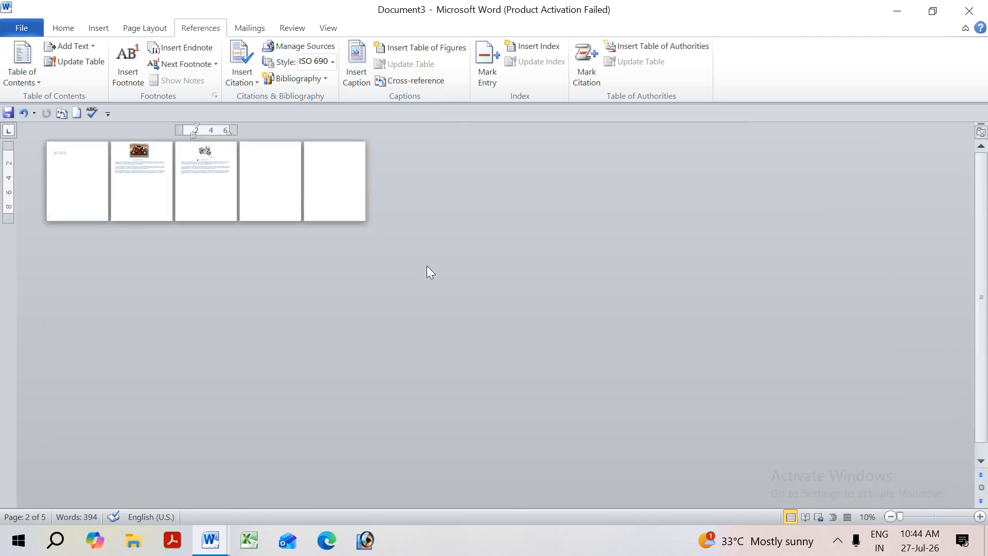
click(260, 150)
drag(199, 151, 273, 153)
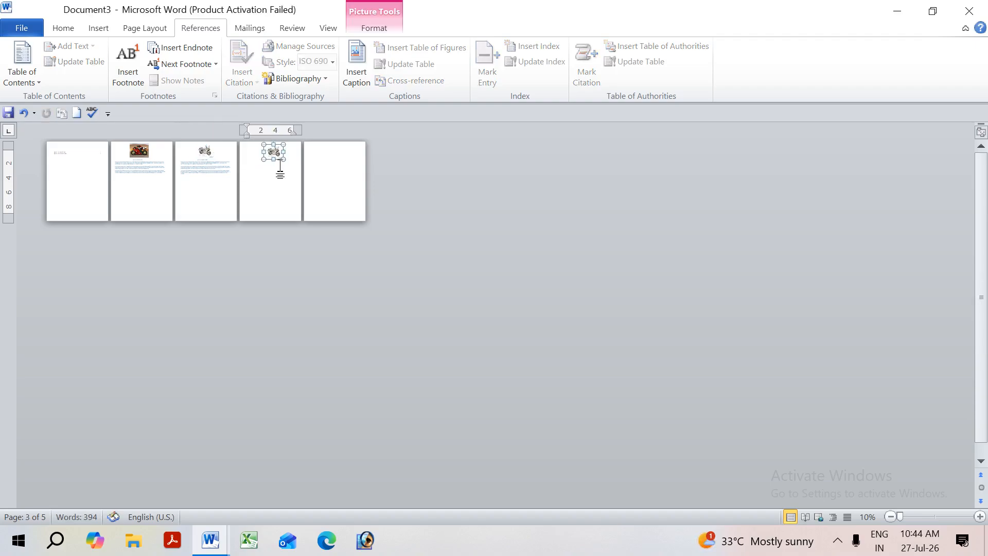
click(278, 173)
ctrl+scroll(268, 178, up, 10)
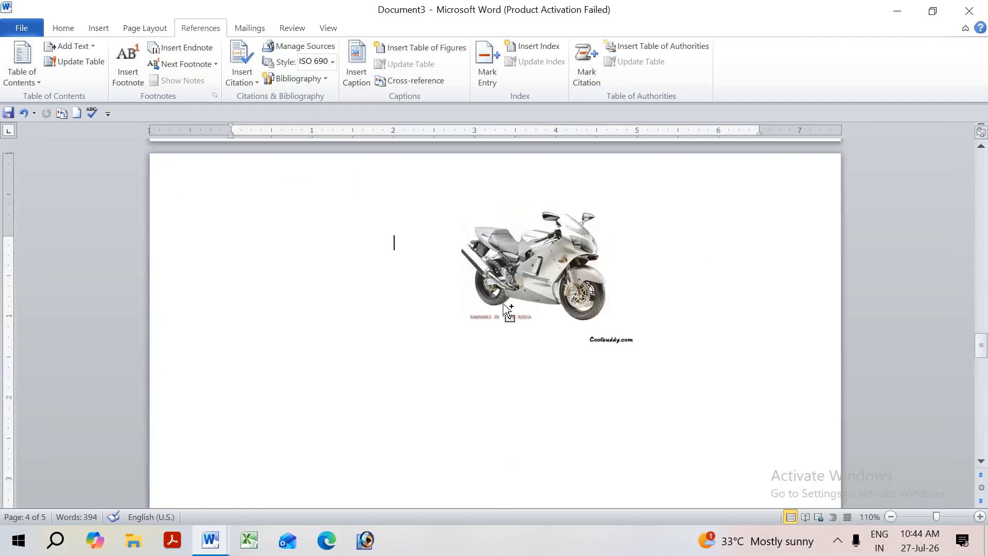
key(ctrl+z)
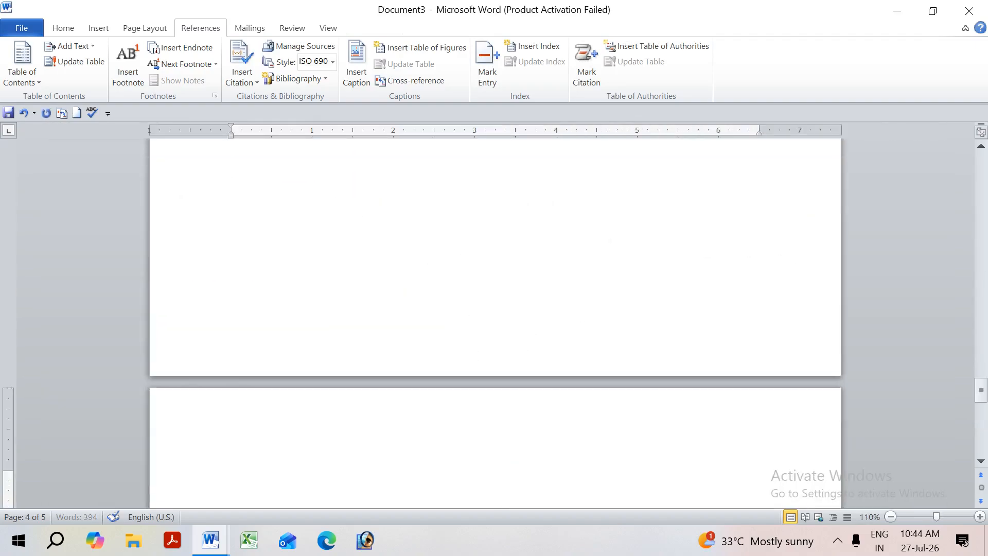
key(ctrl+y)
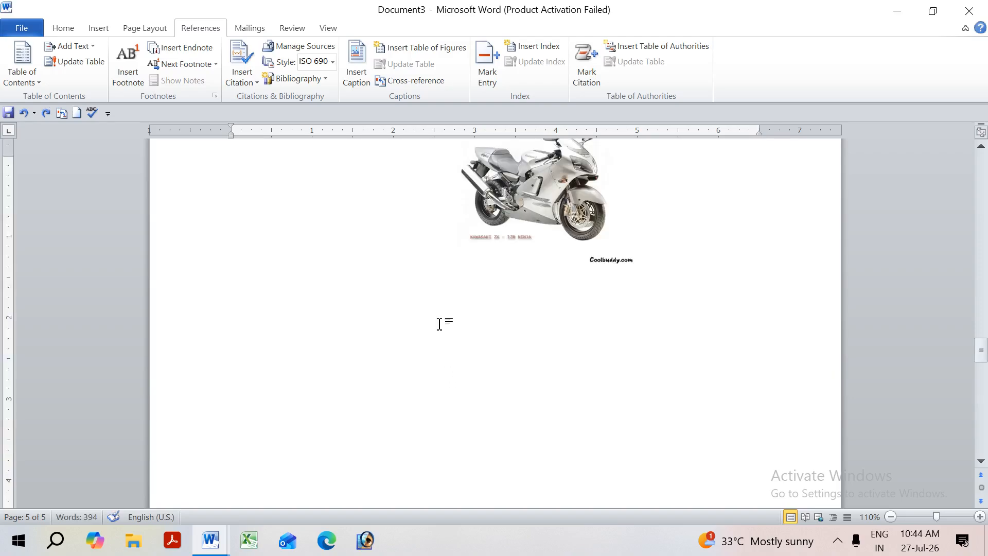
key(ctrl+z)
scroll(436, 322, down, 10)
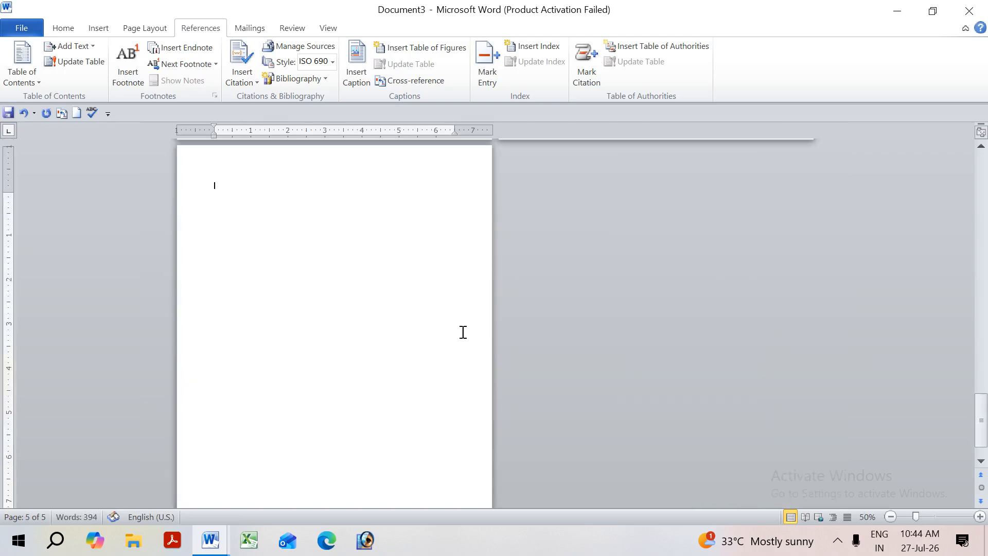
key(BackSpace)
key(Return)
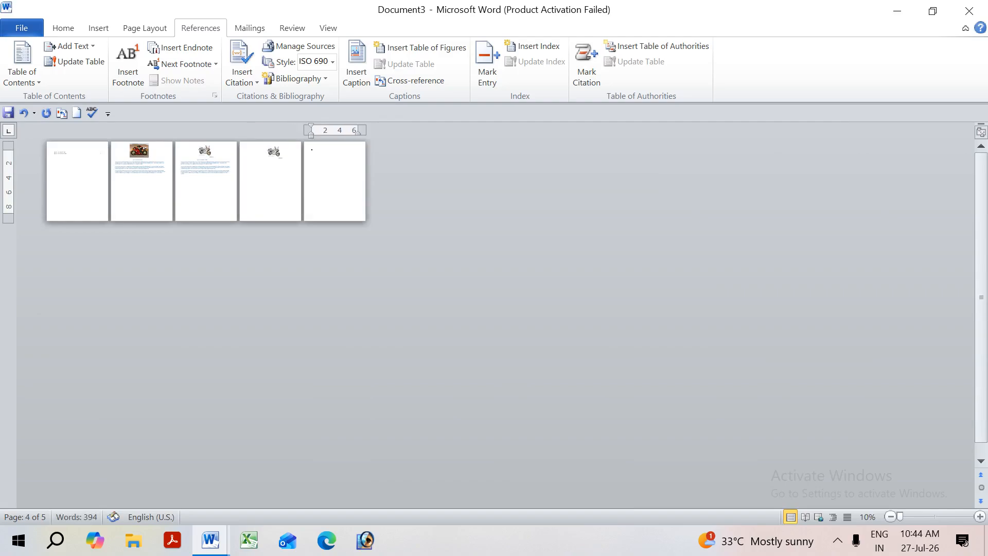
key(BackSpace)
key(Return)
key(Return)
key(Return)
Move the copied motorcycle picture to the horizontal centre near the top of page 4.
click(273, 151)
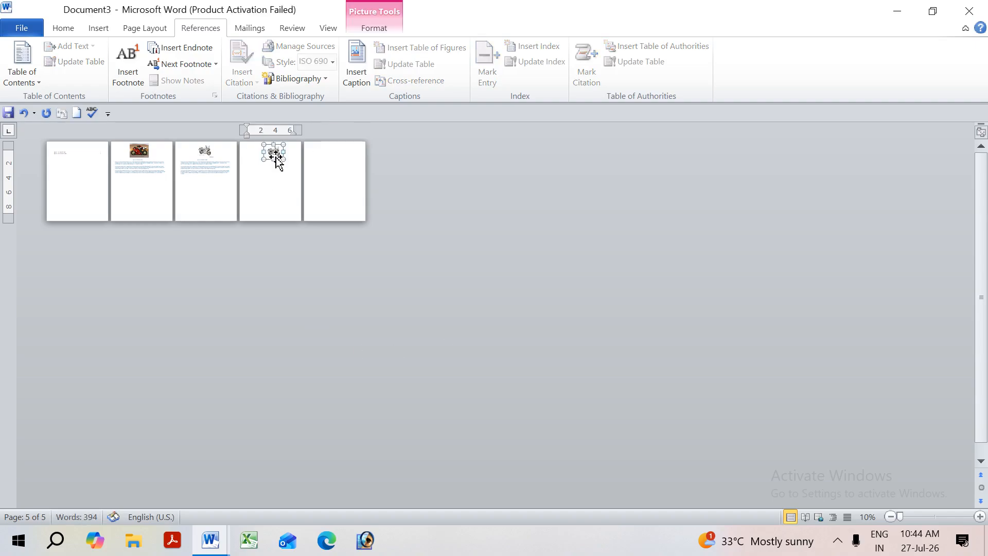
click(369, 26)
click(672, 65)
scroll(445, 229, up, 8)
drag(506, 260, 468, 256)
Insert an indented Figure 3 caption with the Figure label below the motorcycle picture on page 4.
click(331, 359)
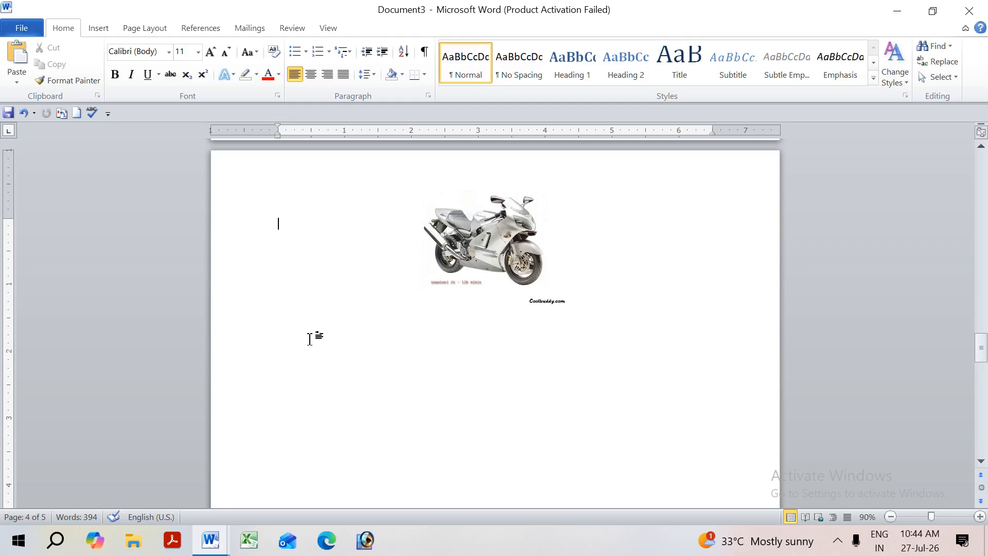
key(Tab)
key(Tab)
key(Tab)
click(201, 28)
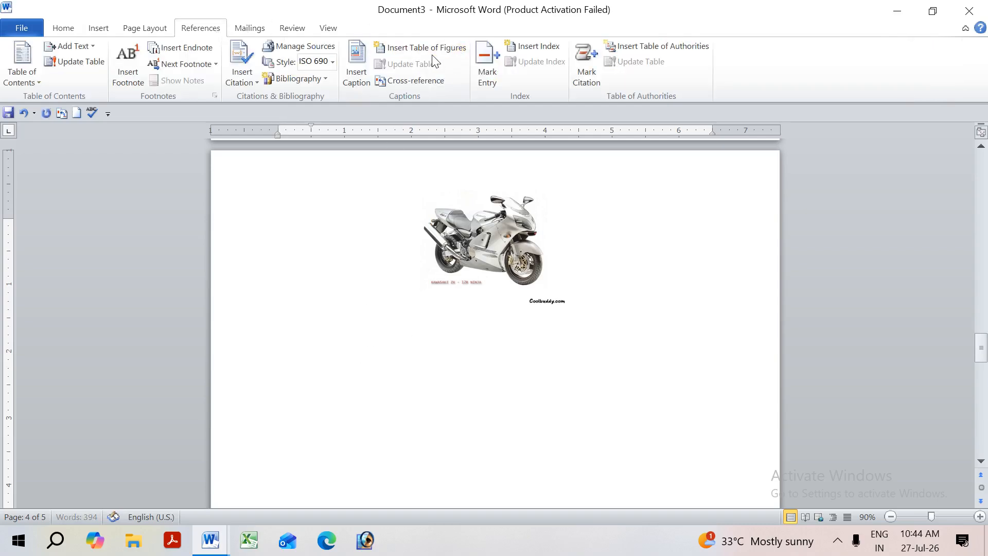
click(357, 65)
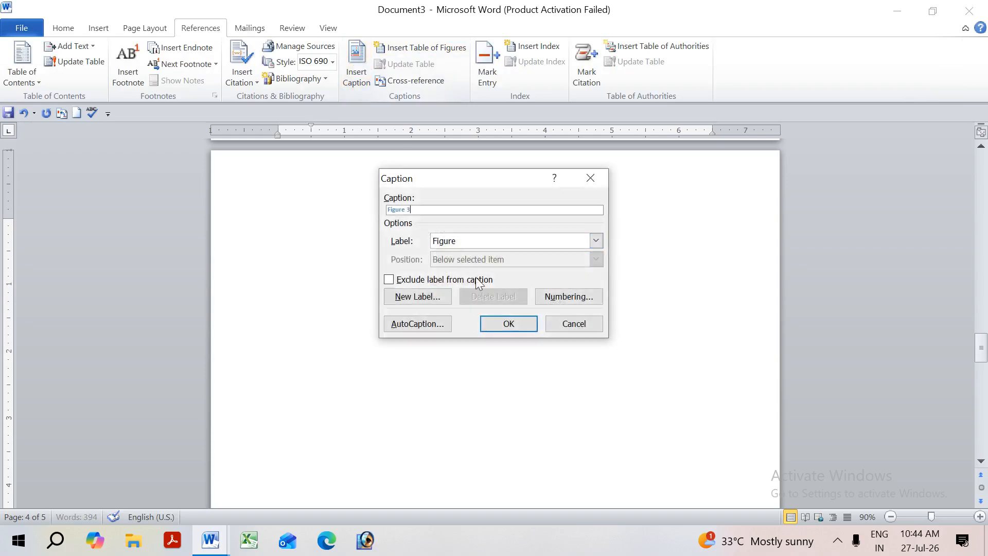
click(489, 325)
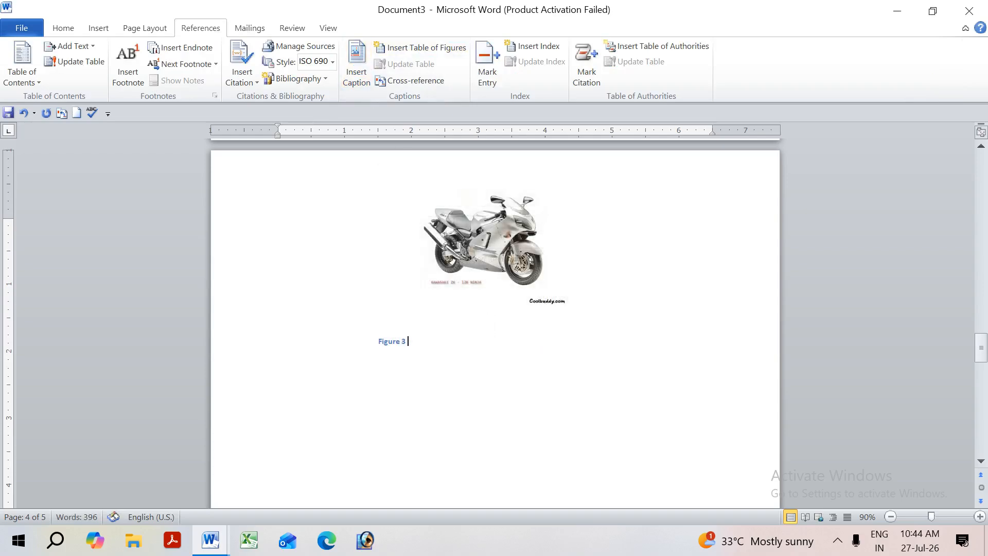
Add "bikes" to the Figure 3 caption and generate sample paragraphs below it with =rand().
text(bikes)
key(Return)
text(=rand())
key(Return)
Update the entire table of figures on page 1 to include the Figure 3 caption.
scroll(653, 195, up, 3)
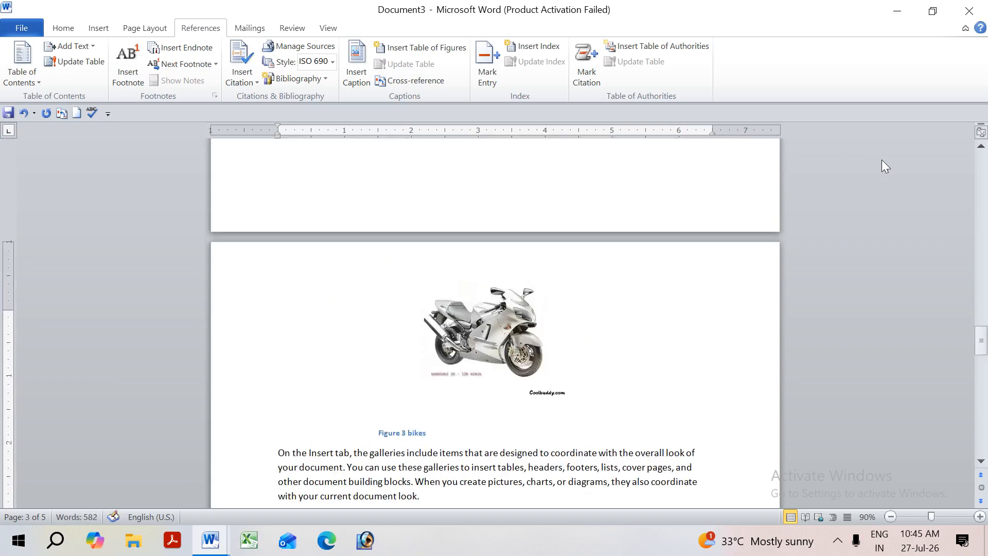
drag(986, 343, 973, 112)
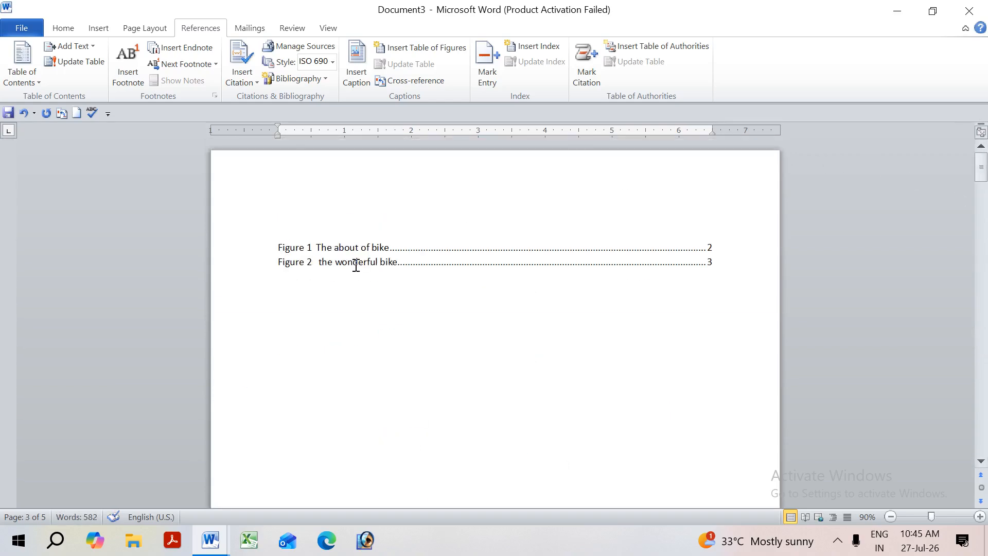
drag(351, 250, 349, 262)
click(405, 63)
click(421, 270)
click(491, 292)
click(458, 326)
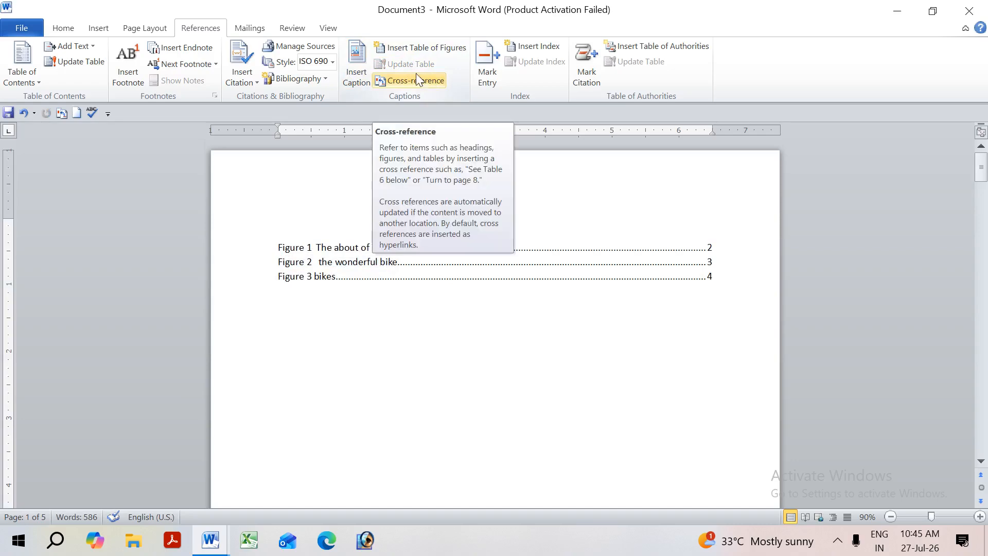
Create a new blank document and clear all of its contents.
key(ctrl+n)
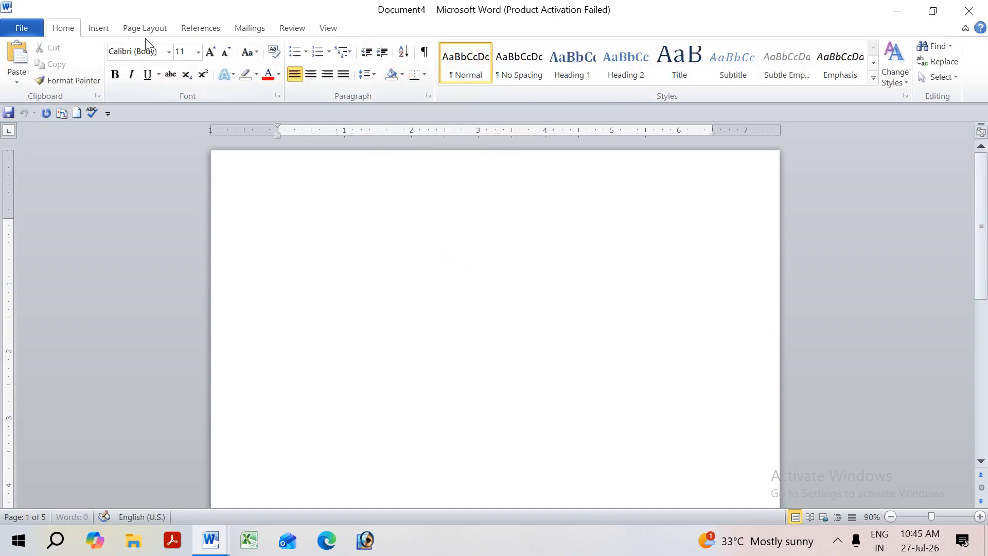
click(100, 28)
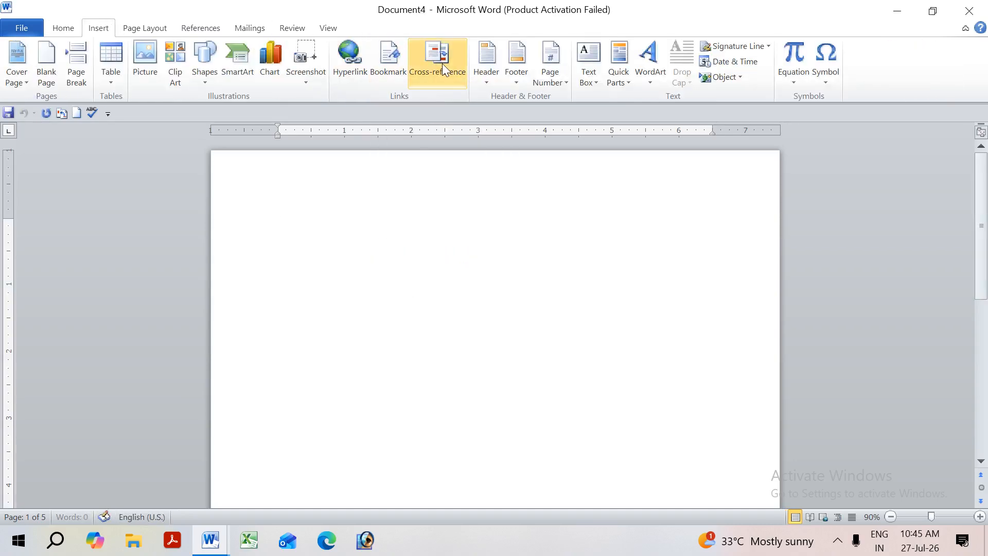
click(250, 27)
click(209, 30)
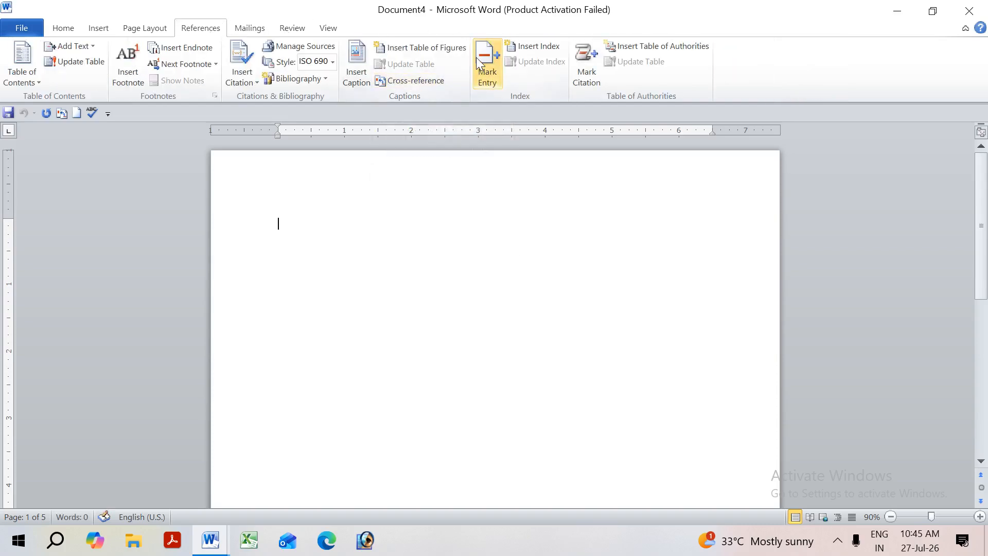
key(ctrl+a)
key(Delete)
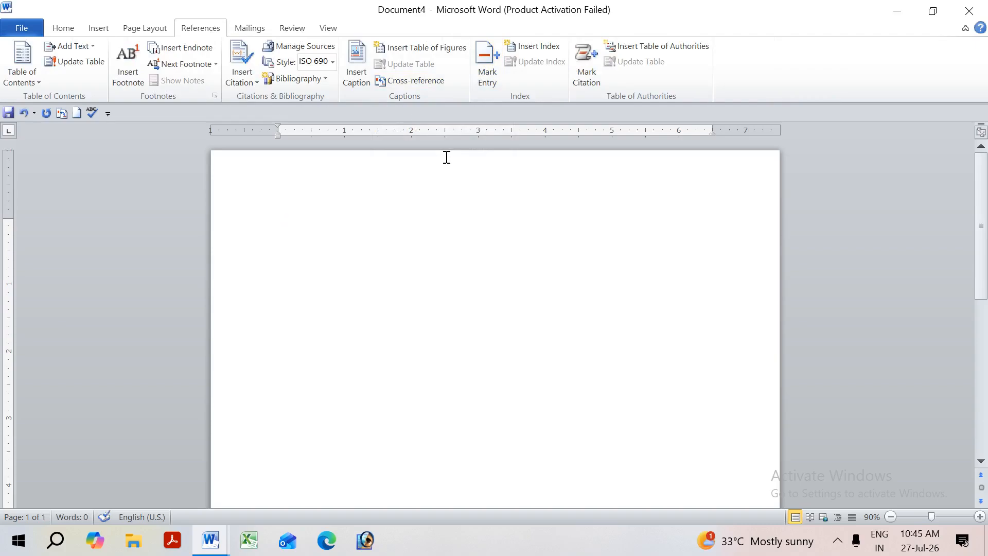
Enter "Hardware" and "software" on separate lines in the new document.
text(hardware)
key(Return)
text(software)
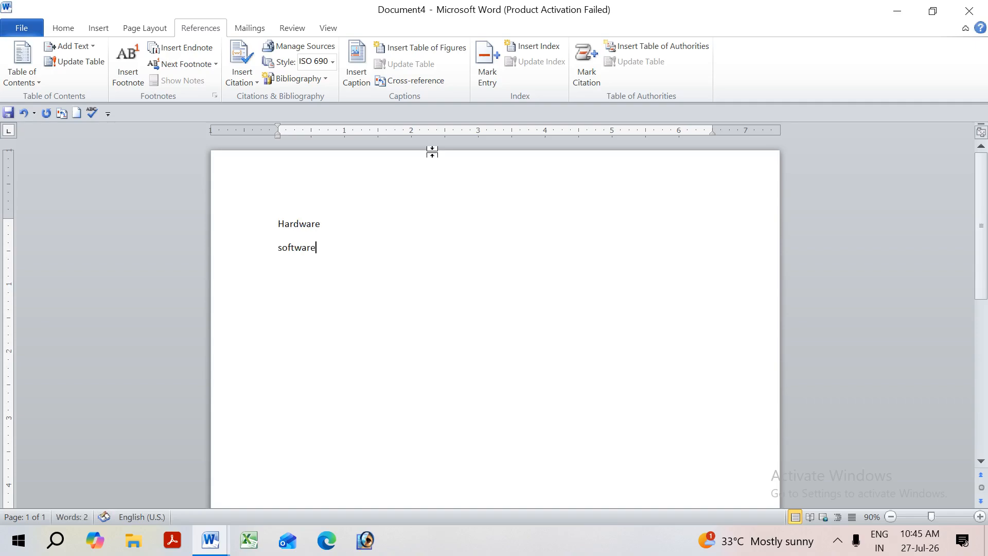
Mark "Hardware" as an index entry with the subentry "we can touch and feel is called hardware".
drag(345, 227, 258, 220)
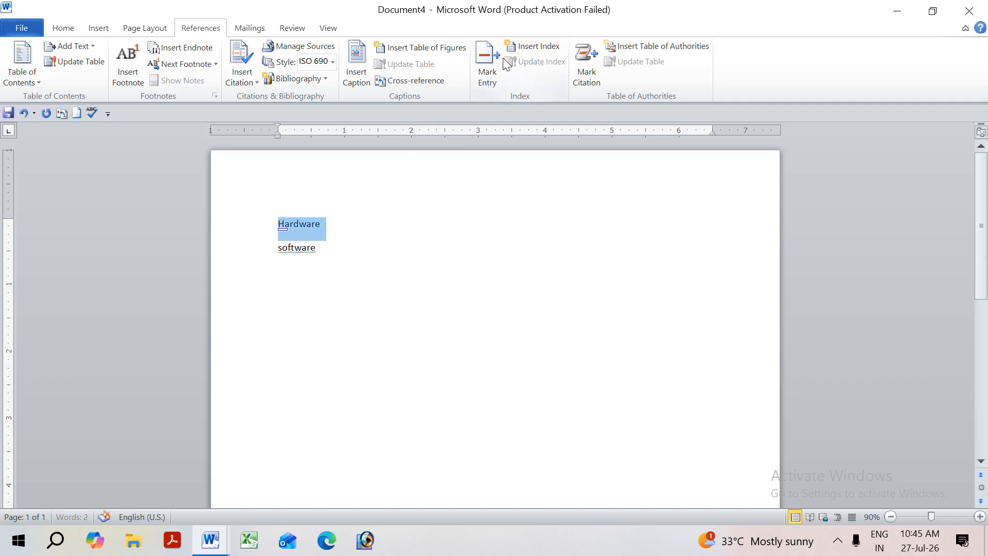
click(485, 70)
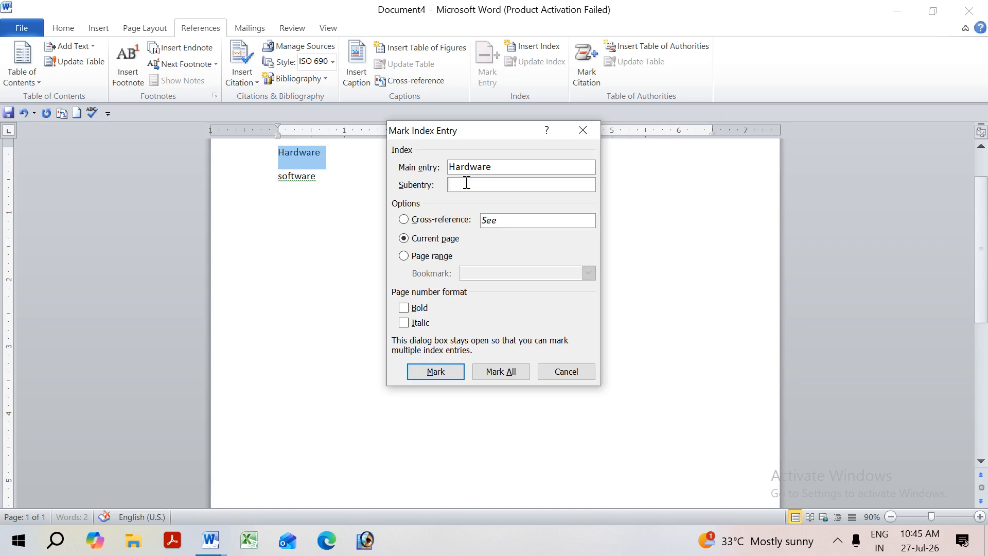
text(mouse an)
text(d)
key(BackSpace)
key(BackSpace)
key(BackSpace)
key(BackSpace)
key(BackSpace)
key(BackSpace)
key(BackSpace)
key(BackSpace)
key(BackSpace)
text(we can't touch)
key(BackSpace)
key(BackSpace)
key(BackSpace)
key(BackSpace)
key(BackSpace)
key(BackSpace)
text(touch and feel is called )
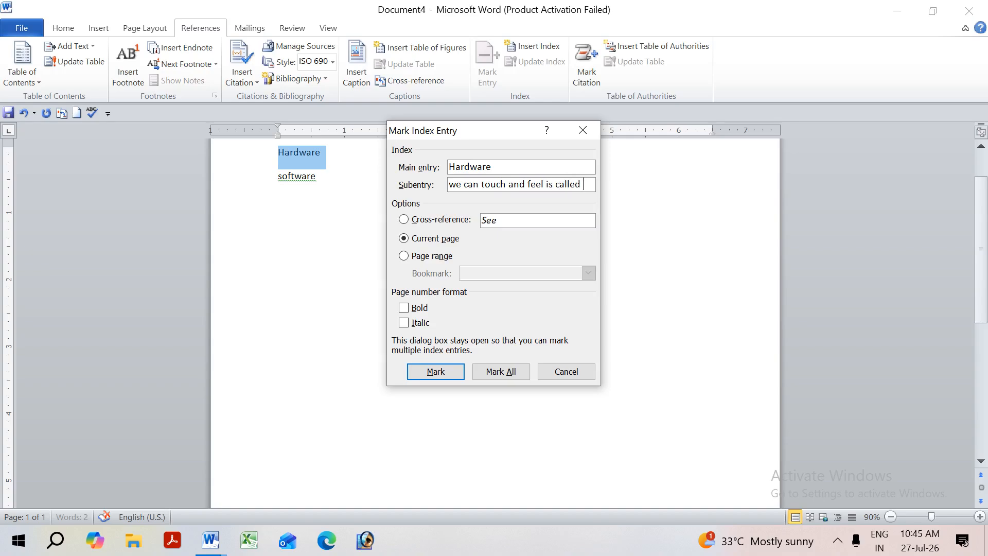
text(hardwa)
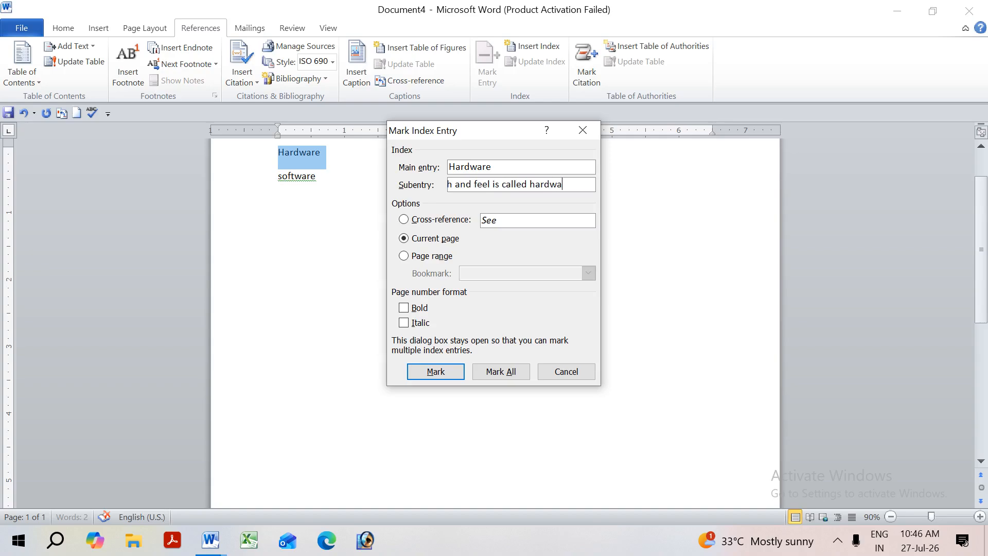
text(re)
click(440, 372)
click(549, 372)
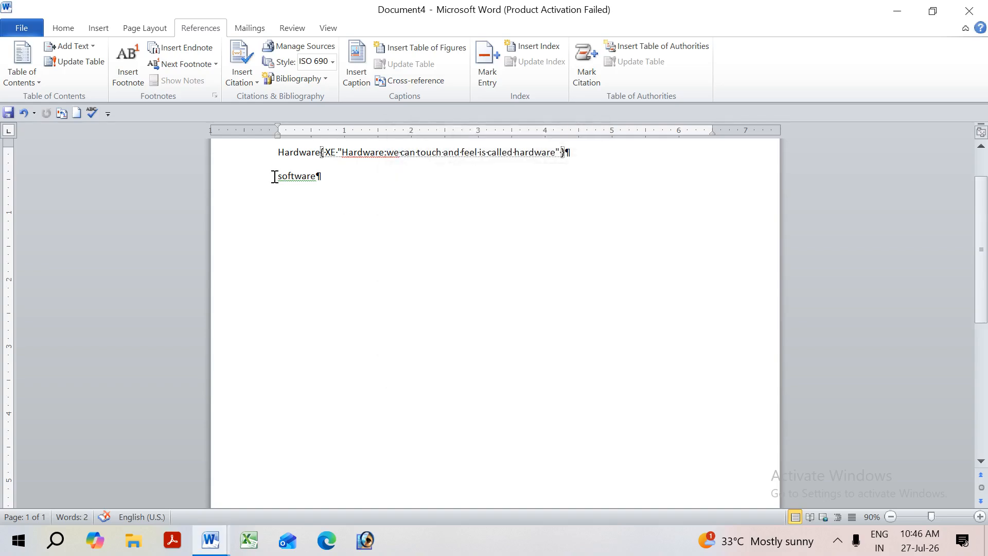
Mark "software" as an index entry with the subentry "we can't touch is called software".
drag(275, 177, 315, 178)
click(488, 62)
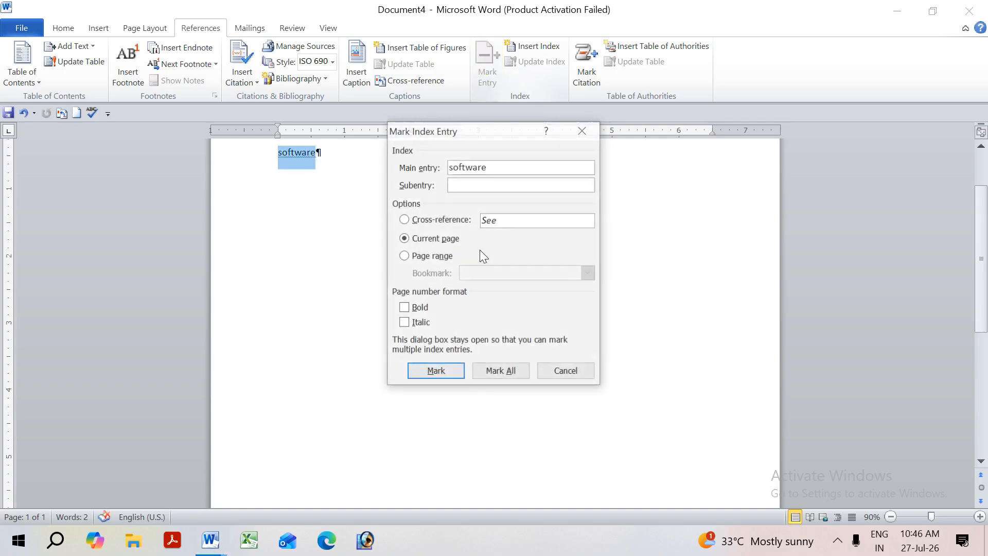
click(478, 181)
text(we )
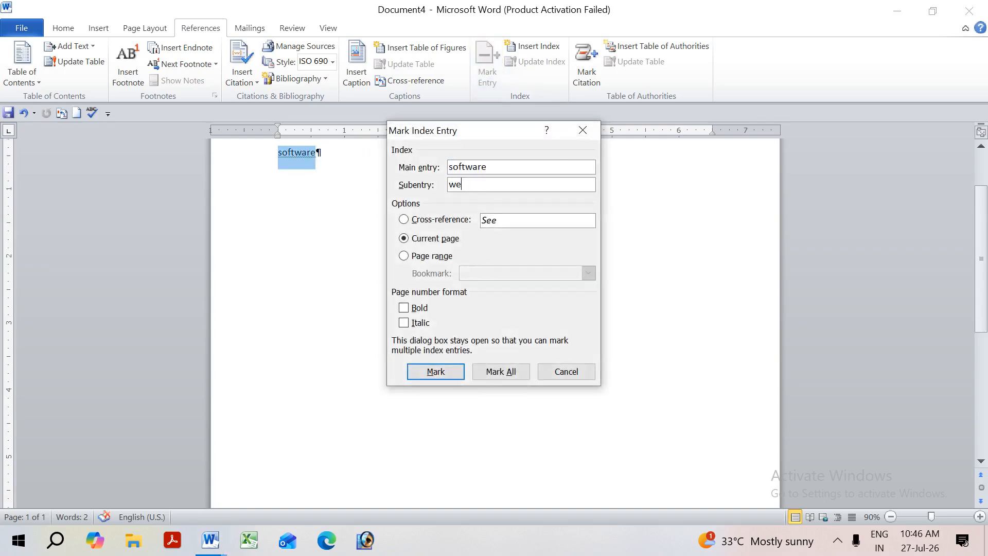
text(can't touch is called software)
click(425, 372)
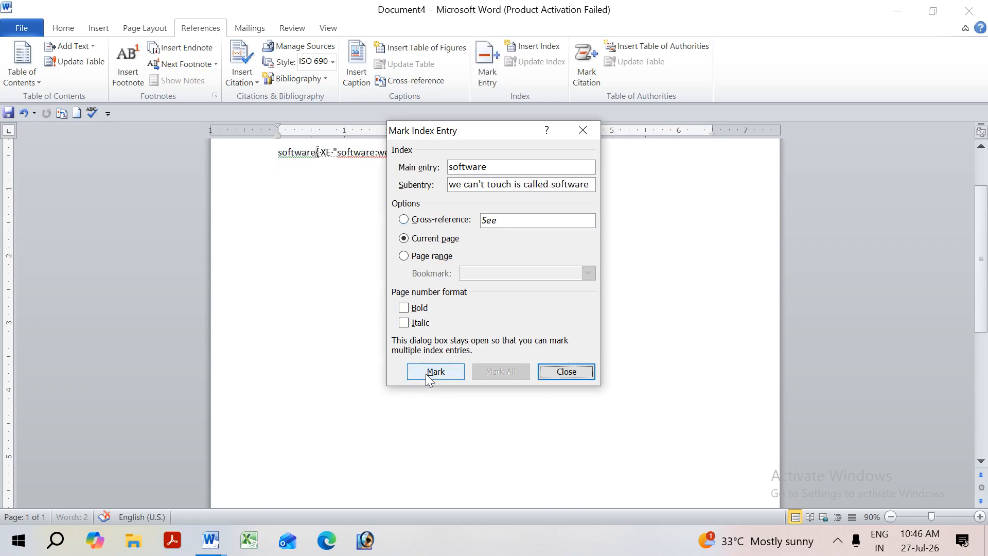
click(566, 371)
Hide the formatting marks and index field codes in the document.
scroll(535, 375, up, 3)
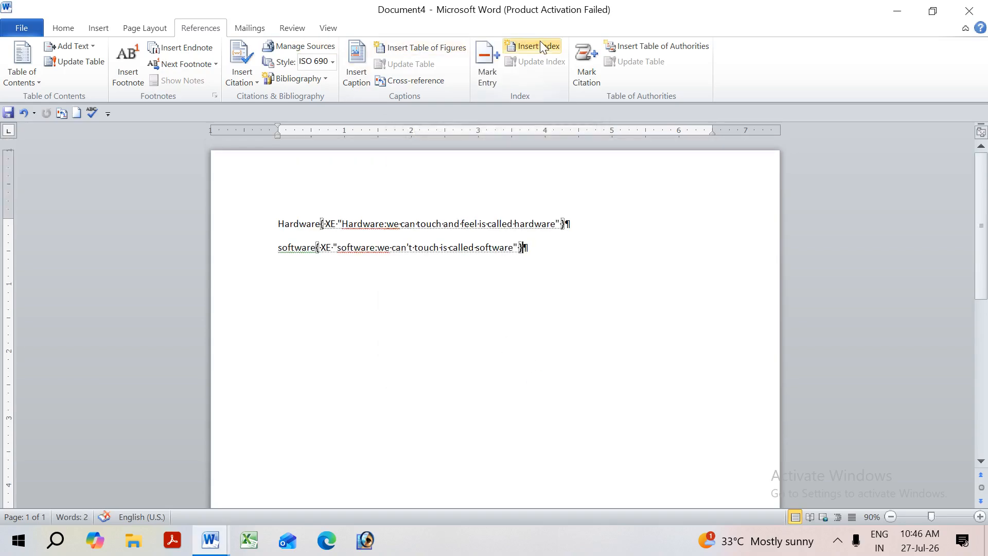
click(69, 32)
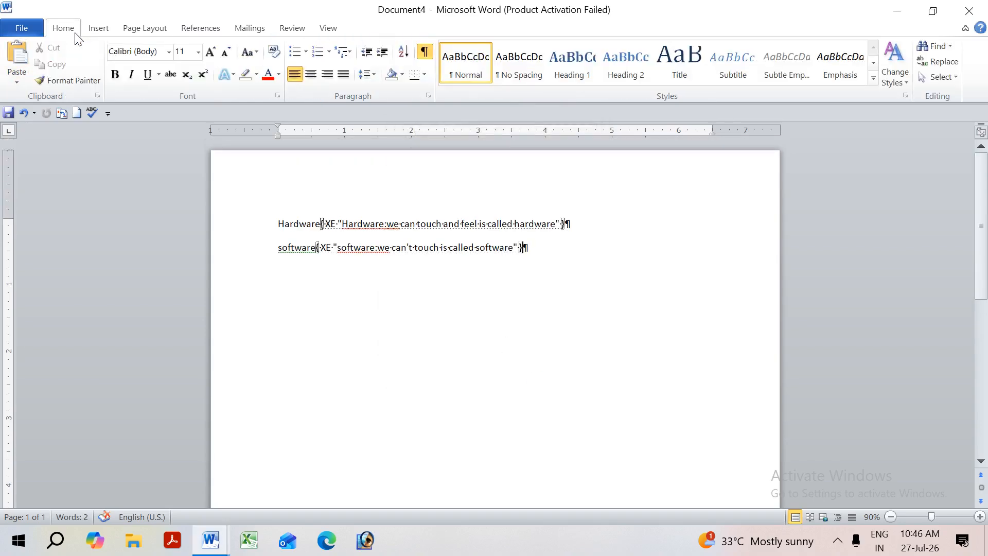
click(423, 52)
Insert a two-column indented index using the template format below the marked words.
click(250, 30)
click(226, 26)
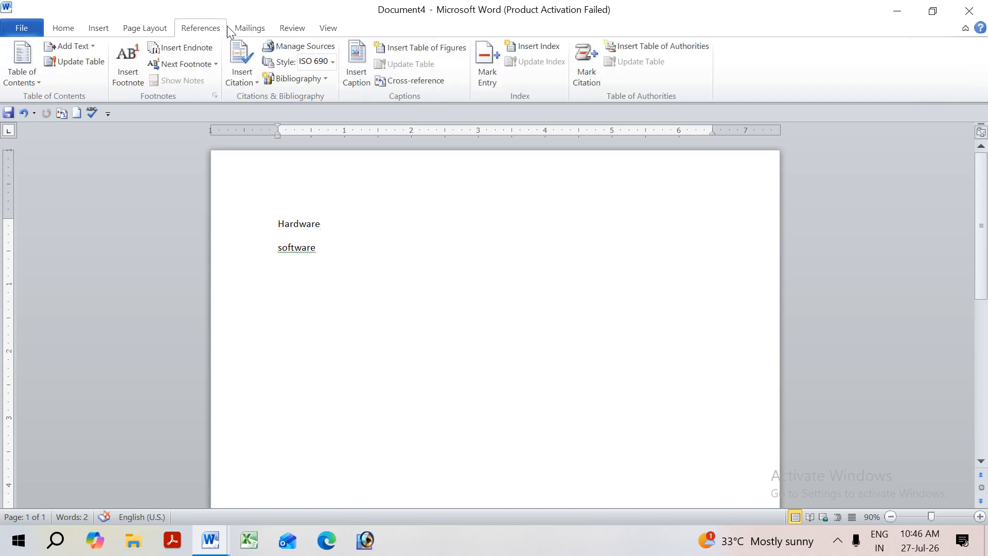
click(530, 44)
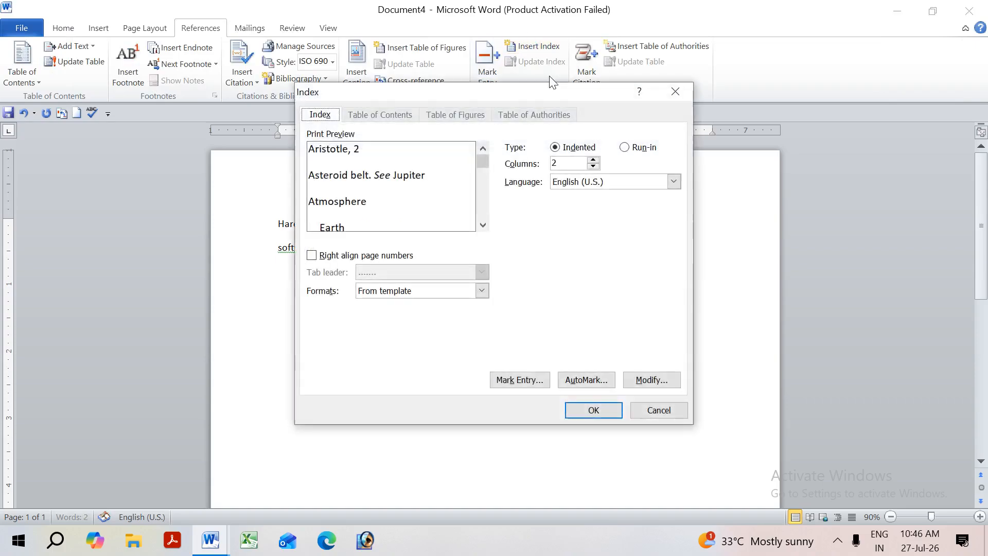
click(583, 401)
Delete the original "Hardware" and "software" lines and clear the inserted index from the document.
drag(316, 248, 249, 227)
key(Delete)
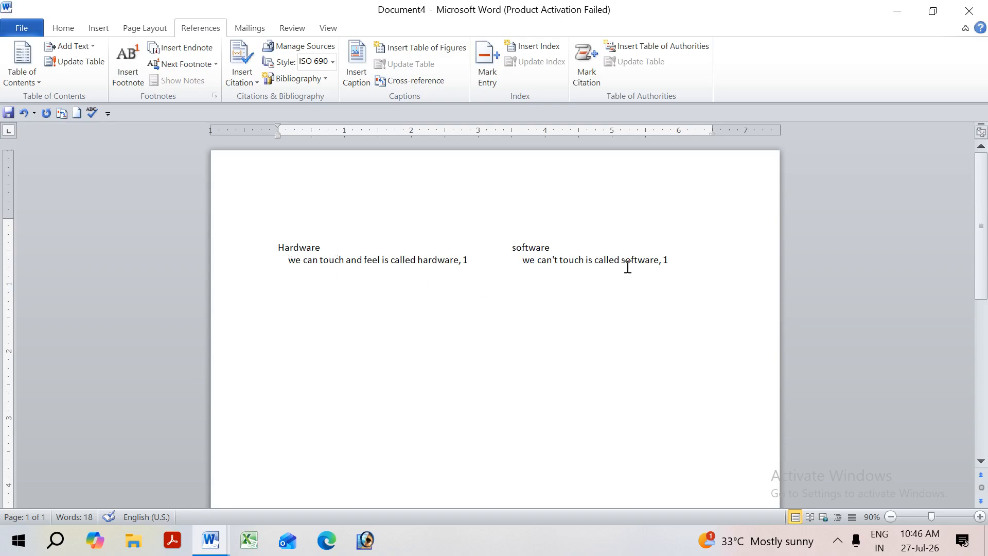
drag(695, 278, 248, 228)
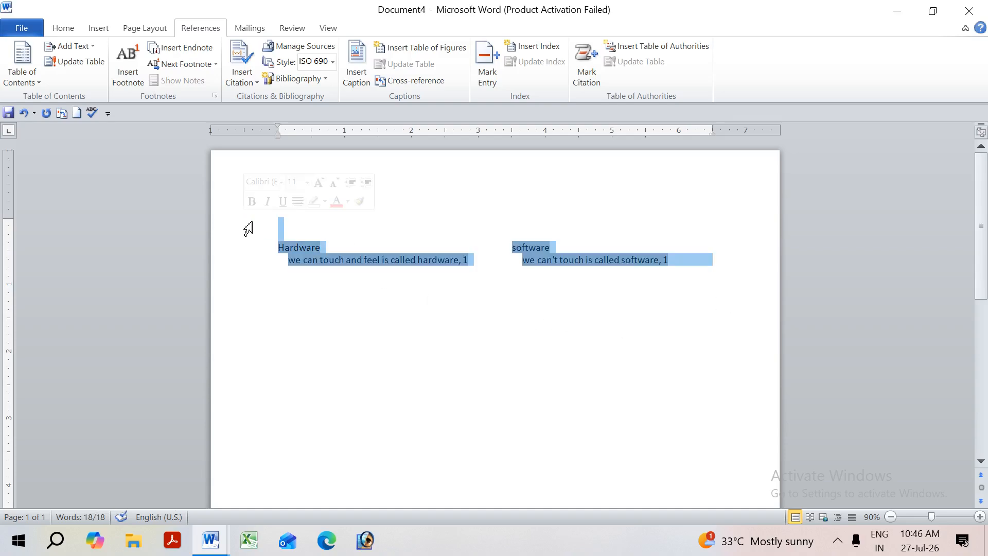
key(Delete)
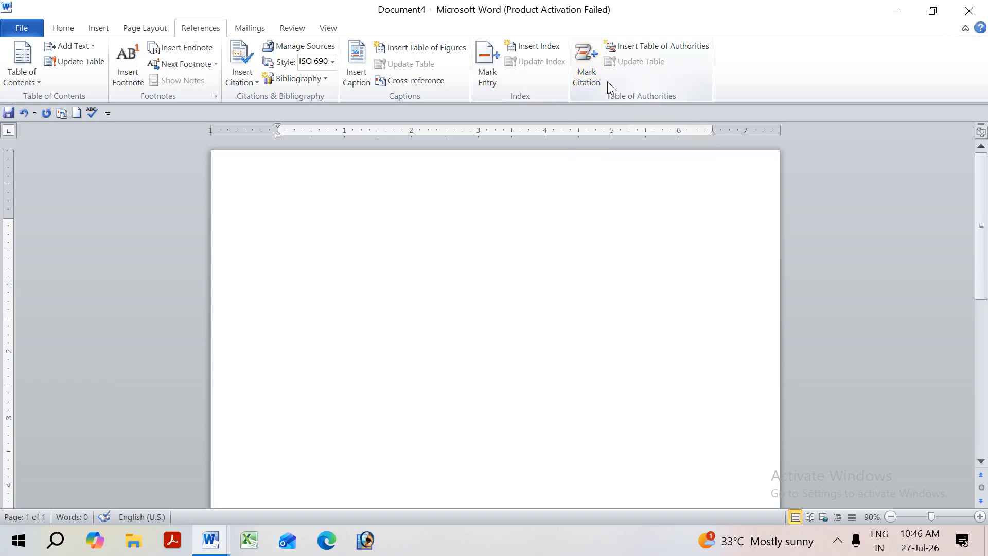
Enter the words Red, Blue, Monitor, Printer and Keyboard on separate lines in the empty document.
text(Red)
key(Return)
text(Bule)
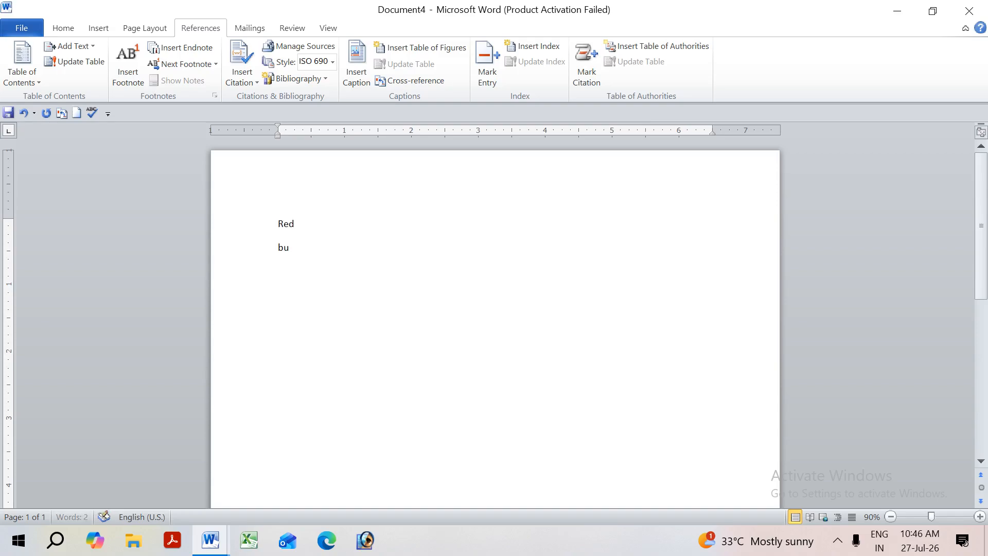
key(Return)
key(shift+Up)
text(Bluemonitor)
key(Return)
text(printer)
key(Return)
text(keyboard)
key(Return)
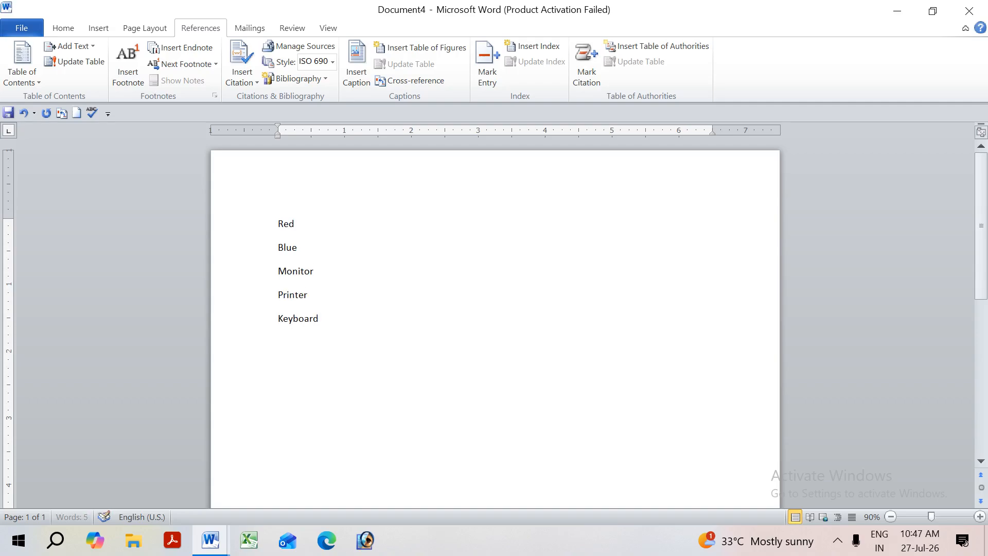
Complete the word list with Mouse, Tiger and yellow on separate lines below Keyboard.
text(mouse)
key(Return)
text(tiger)
key(Return)
text(bird)
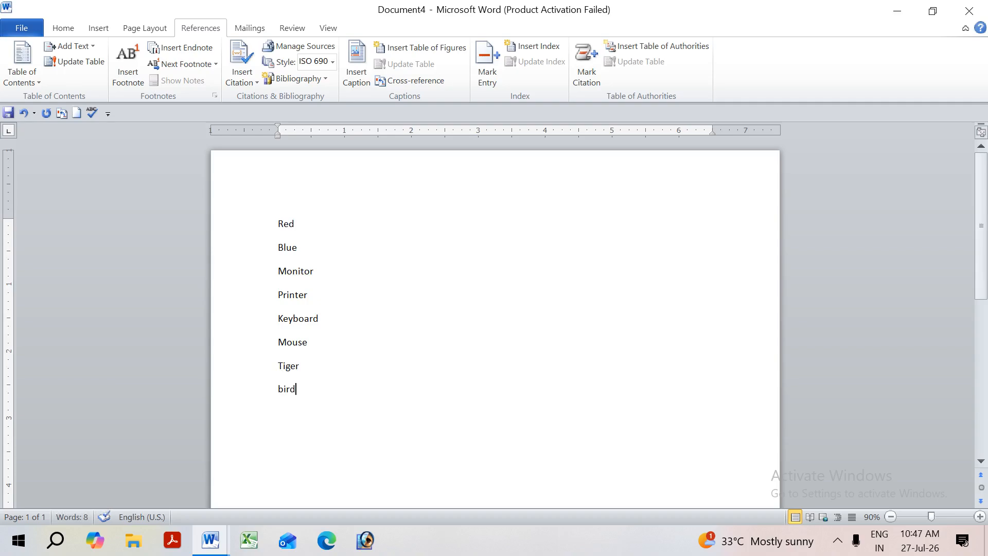
key(BackSpace)
key(BackSpace)
key(BackSpace)
key(BackSpace)
text(yellow)
Mark "Red" as a table of authorities citation in the category "colours".
drag(293, 223, 272, 227)
click(584, 71)
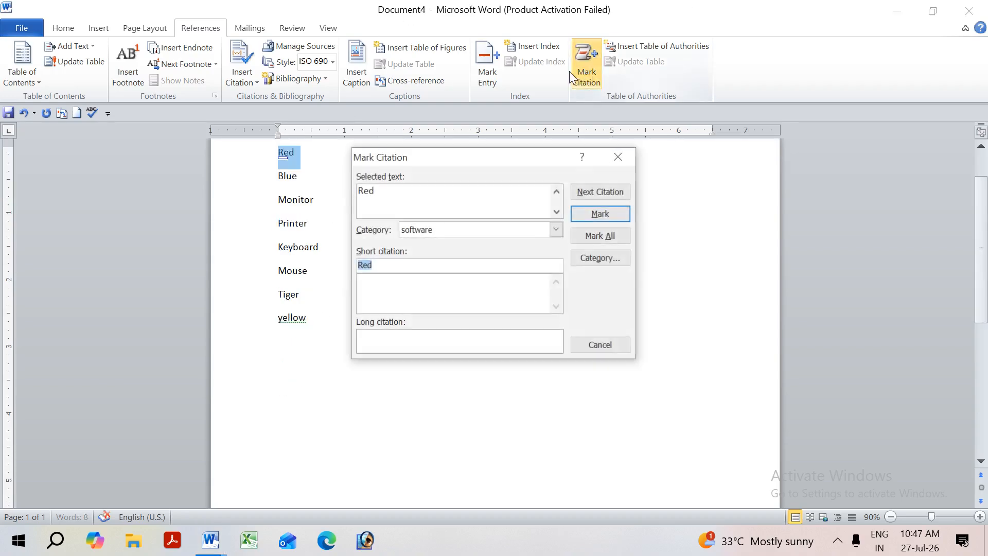
click(453, 229)
scroll(452, 288, down, 2)
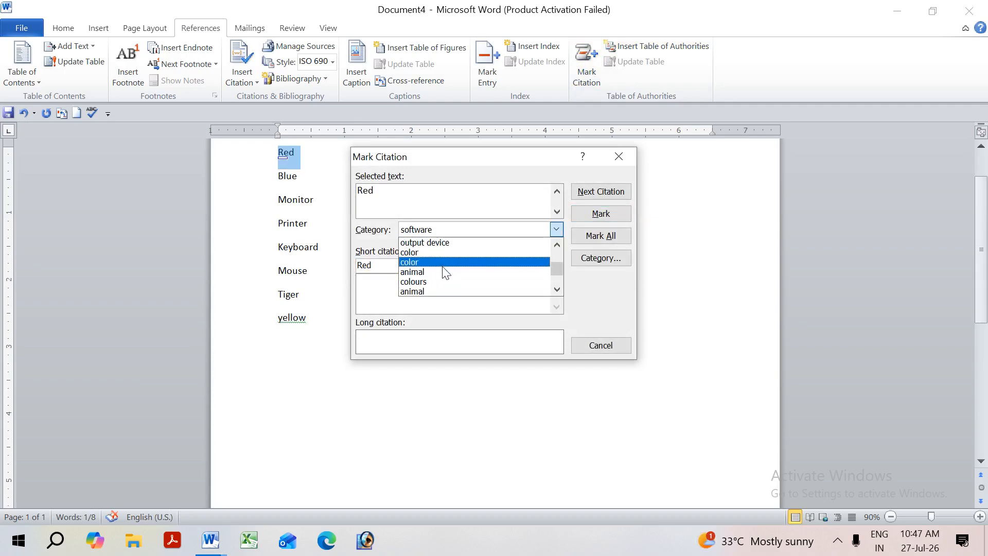
click(442, 281)
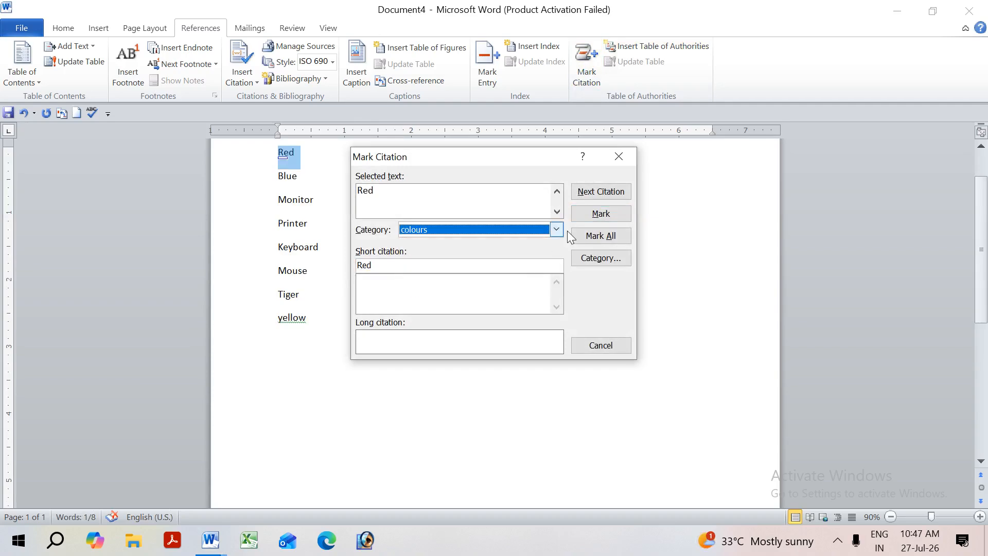
click(588, 210)
click(613, 157)
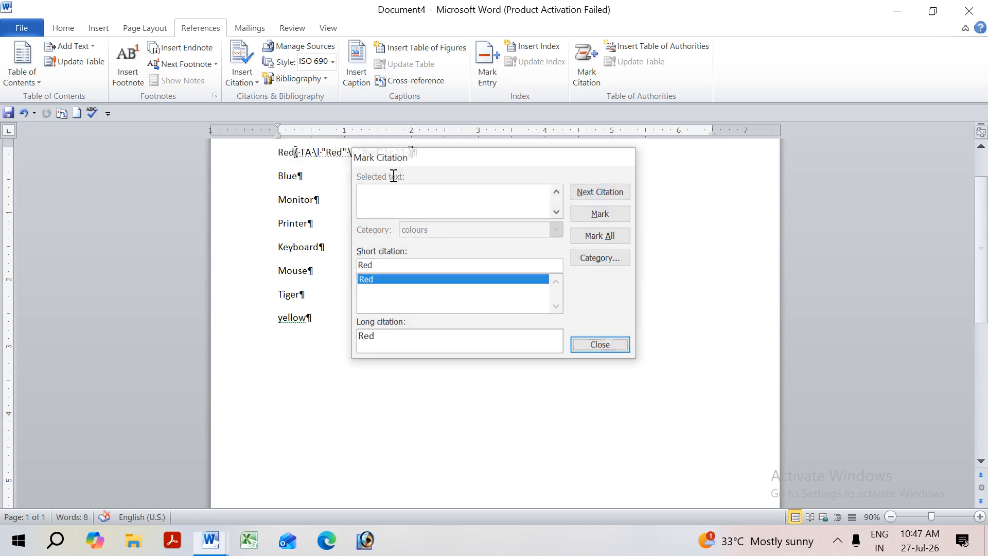
Mark "Blue" as a citation in the category "colours".
drag(276, 179, 323, 179)
click(589, 72)
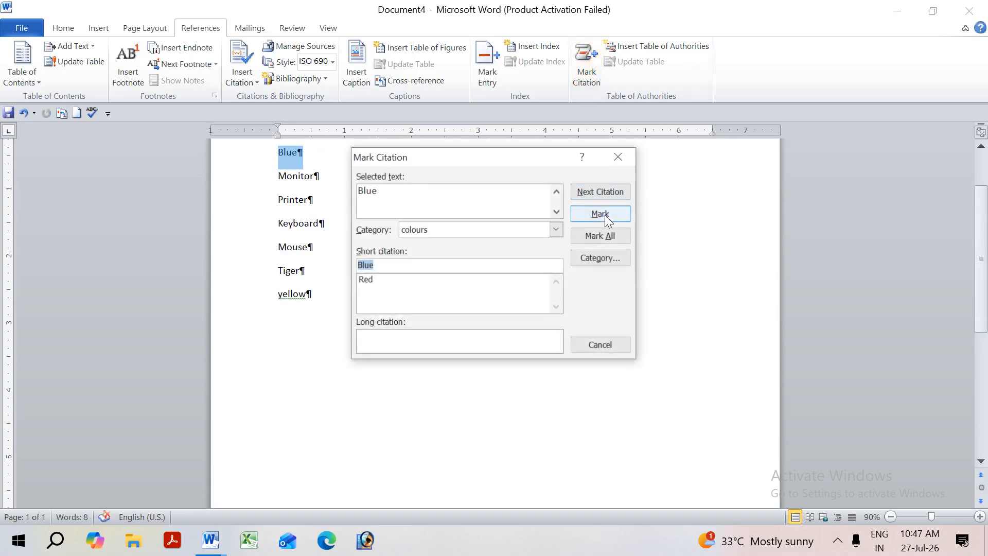
click(600, 212)
click(628, 158)
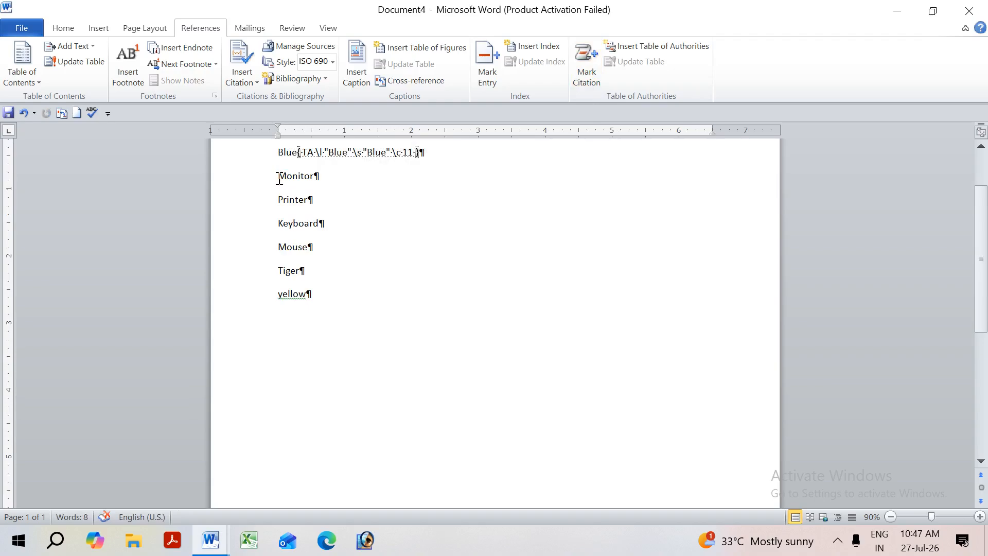
Mark "Monitor" as a citation in the category "output device".
drag(277, 176, 338, 183)
click(587, 72)
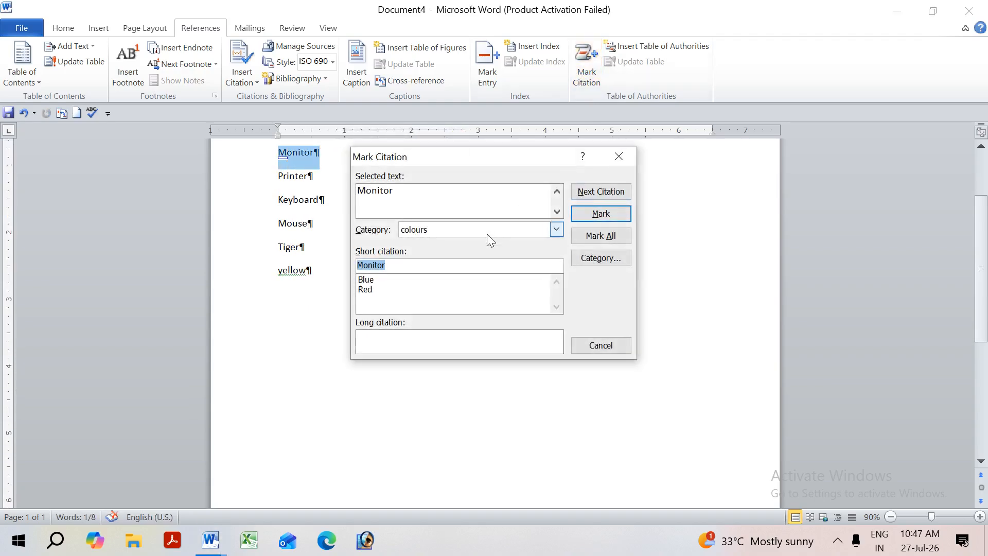
click(487, 230)
click(433, 252)
click(595, 214)
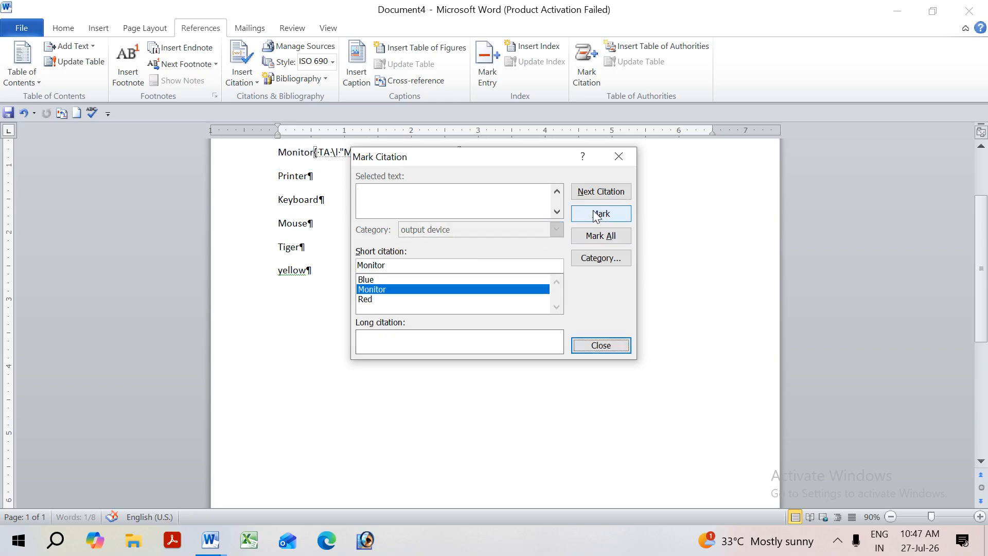
click(618, 157)
Mark "Printer" as a citation in the category "output device".
drag(286, 175, 326, 176)
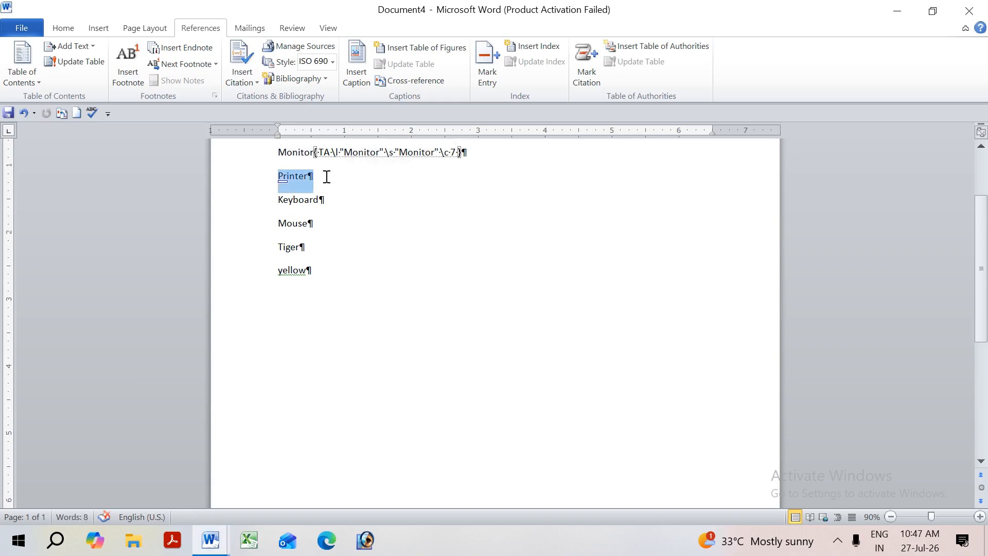
click(588, 76)
click(600, 214)
click(618, 157)
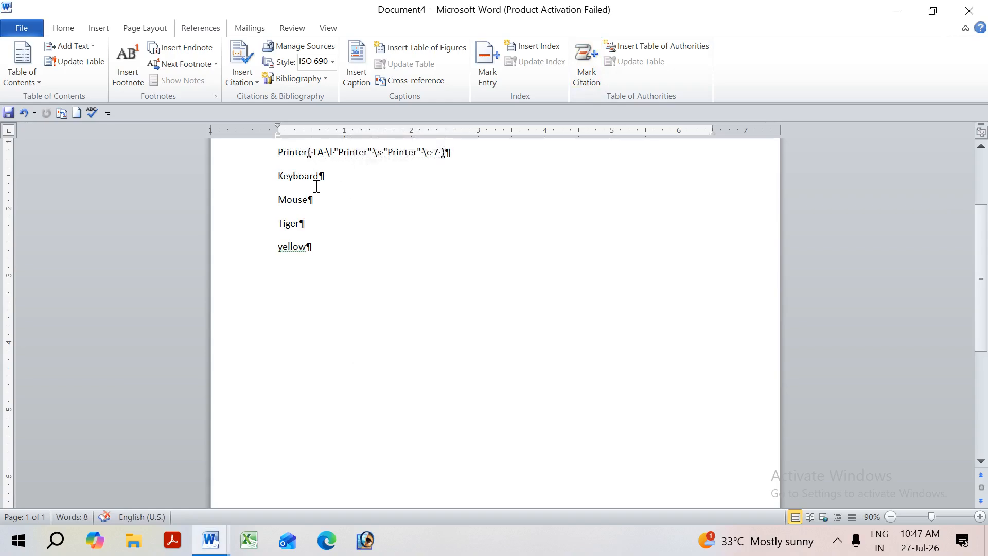
Mark "Keyboard" as a citation in the category "input device".
drag(274, 178, 324, 176)
click(587, 76)
click(437, 234)
click(460, 261)
click(592, 214)
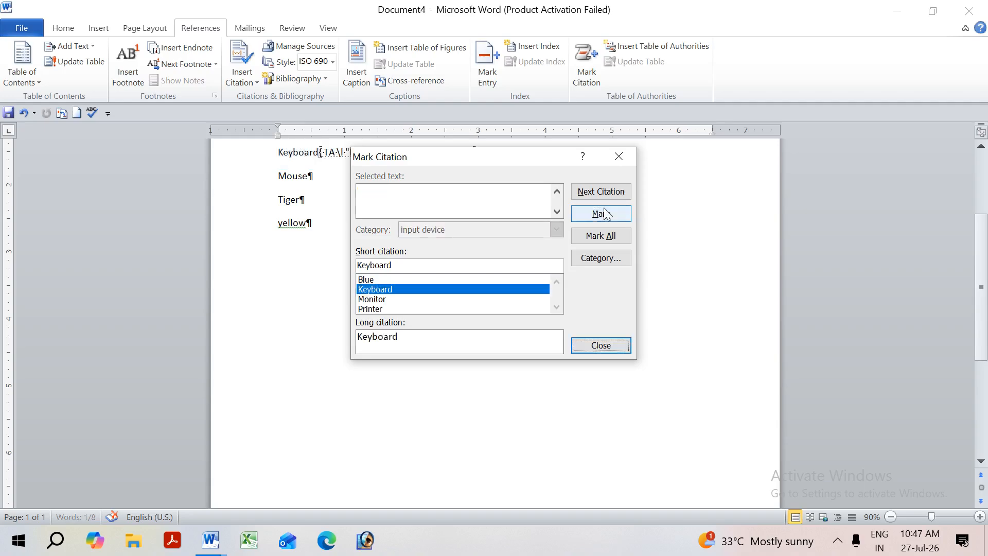
click(626, 157)
Mark "Mouse" as a citation in the category "input device".
drag(274, 177, 315, 177)
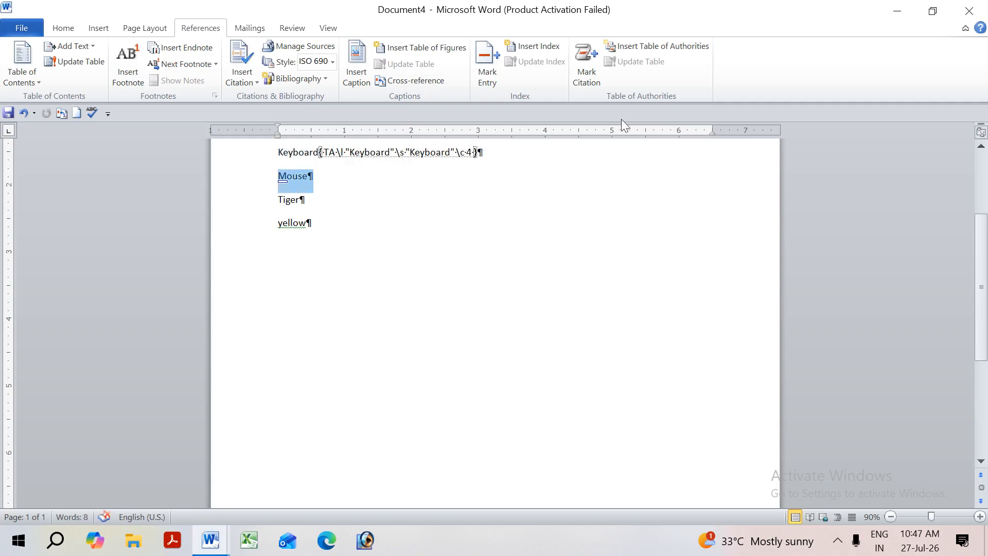
click(594, 75)
click(592, 212)
click(617, 157)
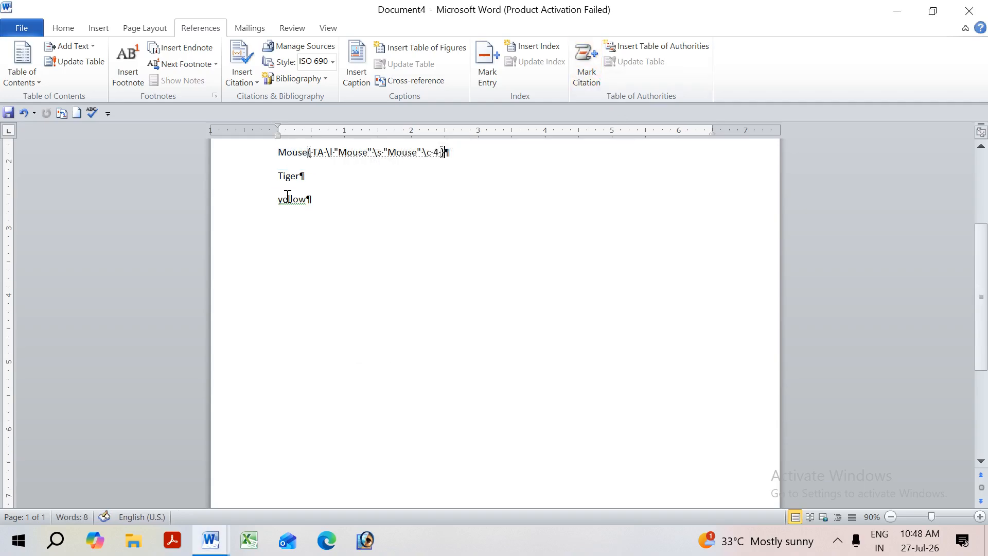
Mark "Tiger" as a citation in the category "animal".
drag(280, 180, 308, 177)
click(587, 67)
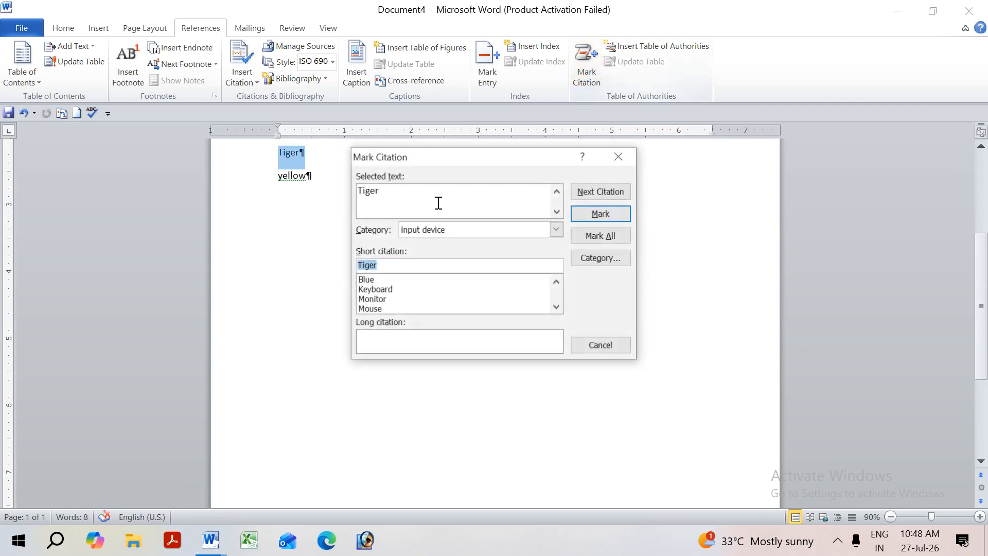
click(423, 235)
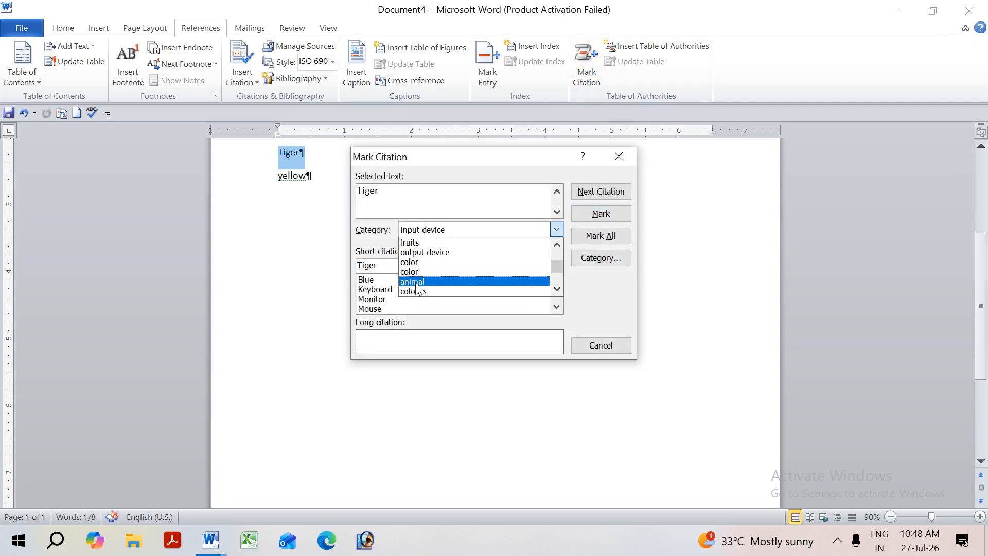
click(443, 282)
click(600, 213)
click(631, 155)
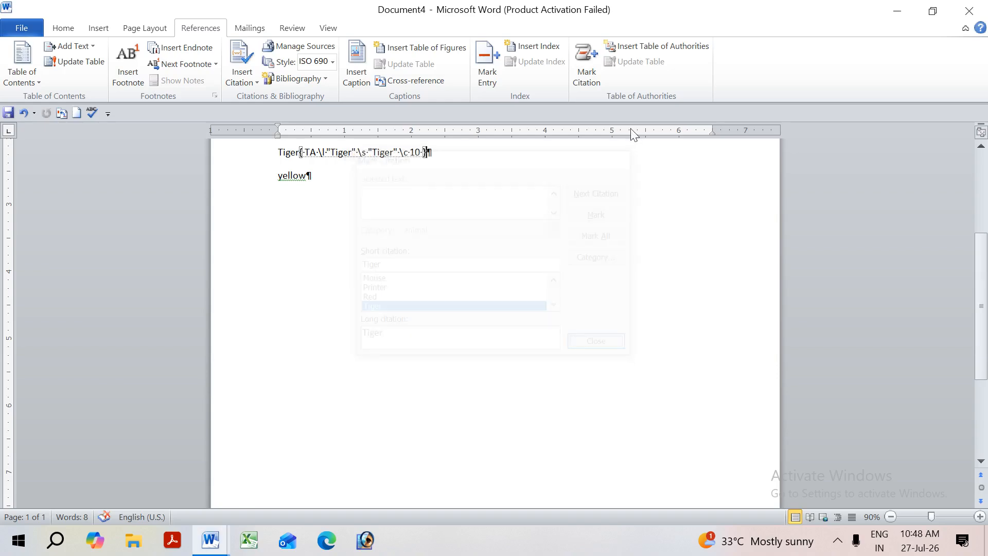
Mark "yellow" as a citation in the category "colour".
triple_click(282, 175)
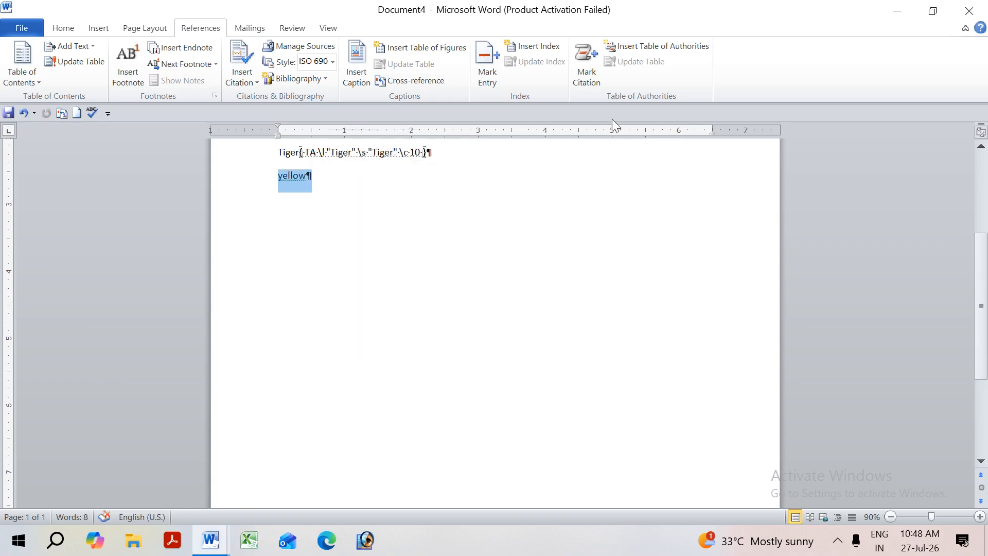
click(583, 62)
click(434, 234)
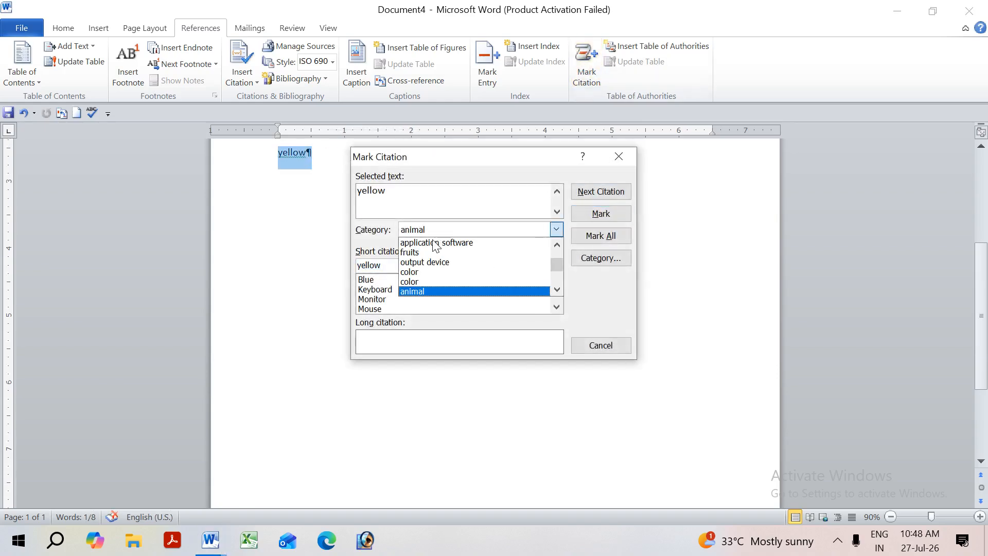
scroll(429, 273, up, 2)
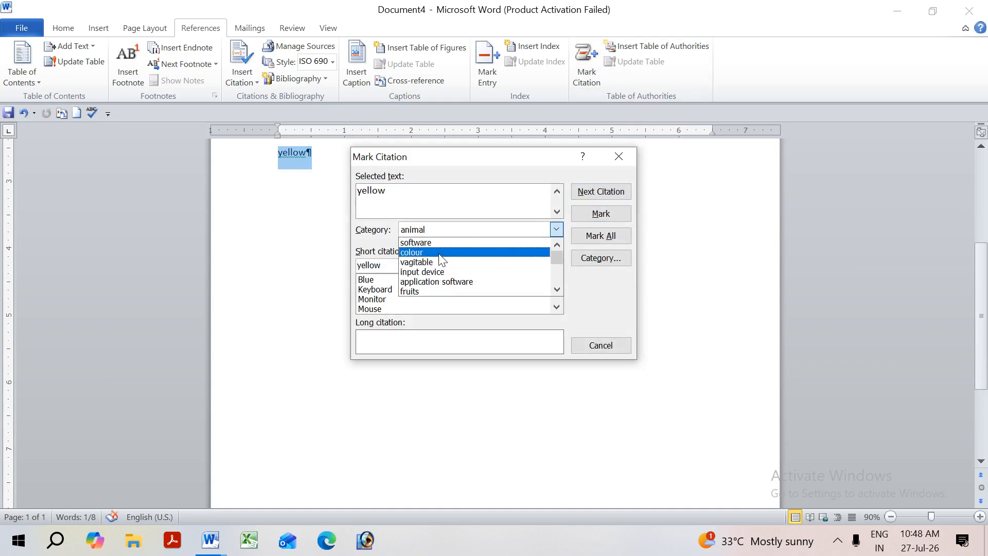
click(440, 252)
click(597, 215)
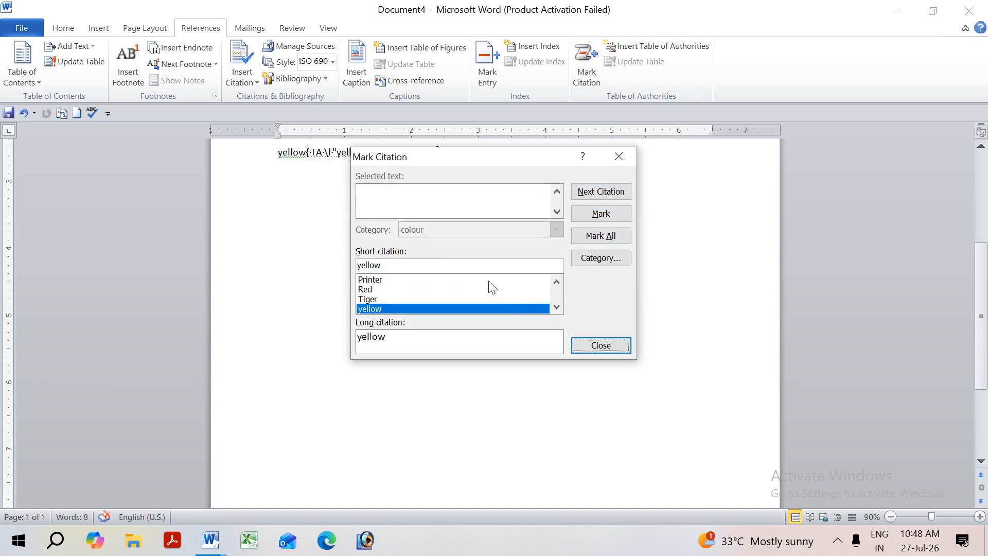
Try to replace the last "color" entry in the citation category list with "dfg".
click(575, 256)
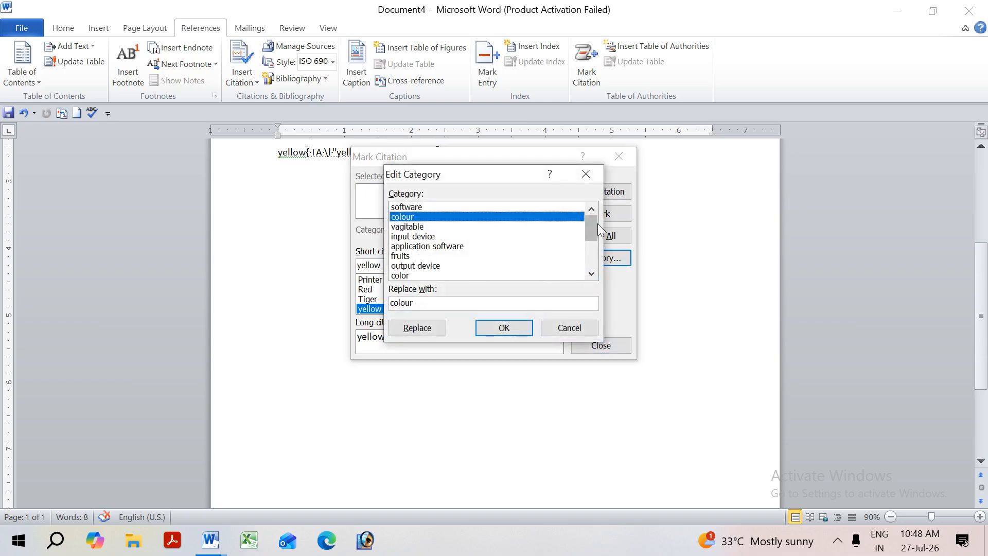
scroll(566, 242, down, 4)
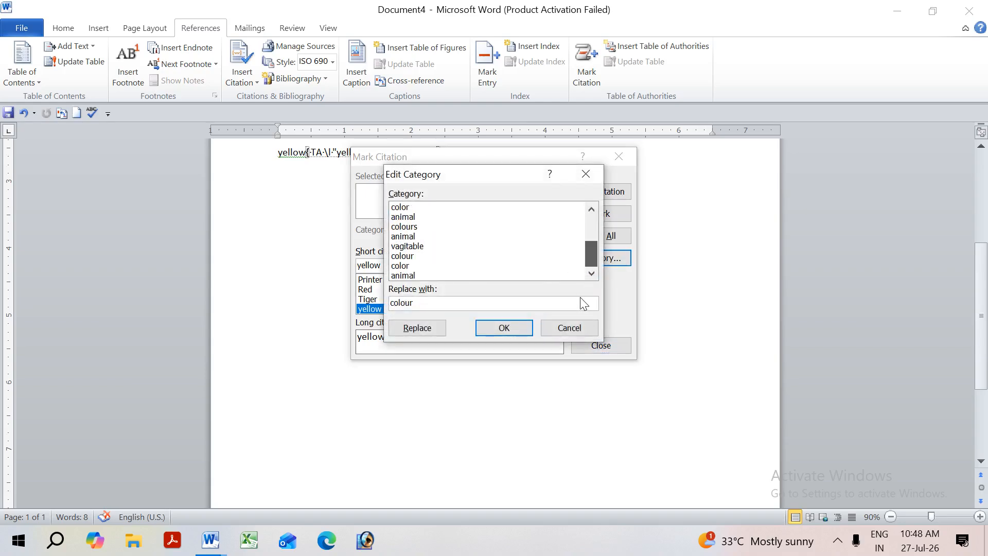
click(407, 267)
click(428, 325)
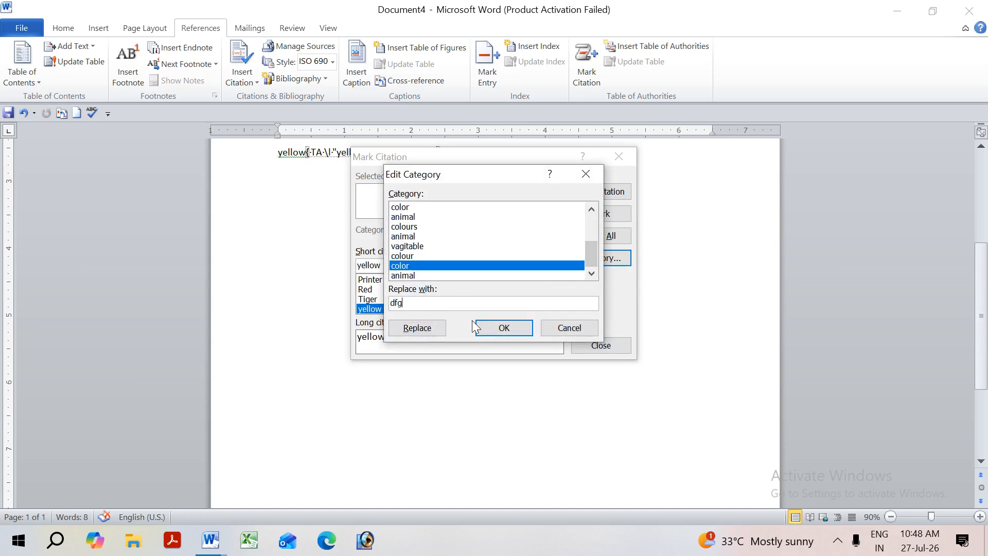
click(486, 329)
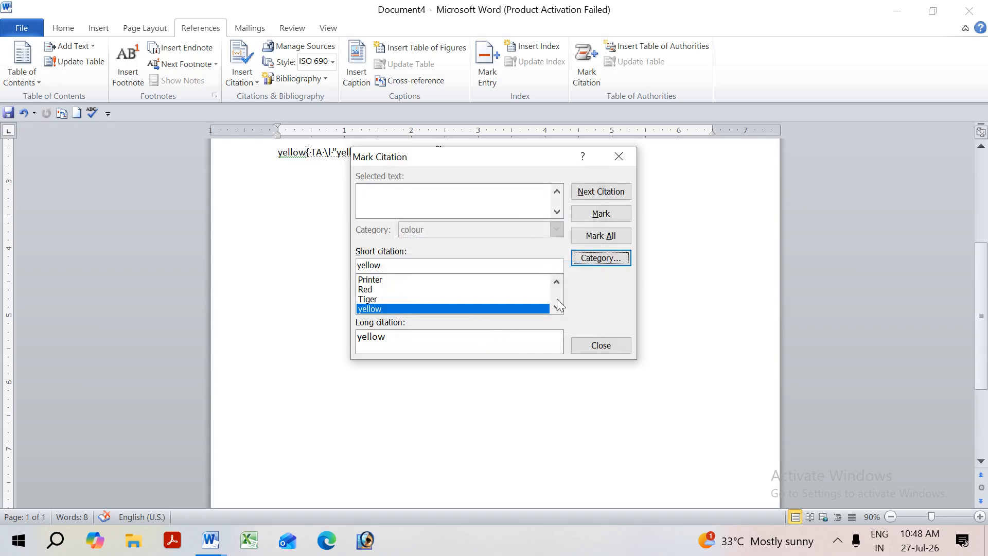
Finish marking citations and hide the formatting marks so the citation field codes are not displayed.
click(601, 346)
scroll(573, 325, up, 5)
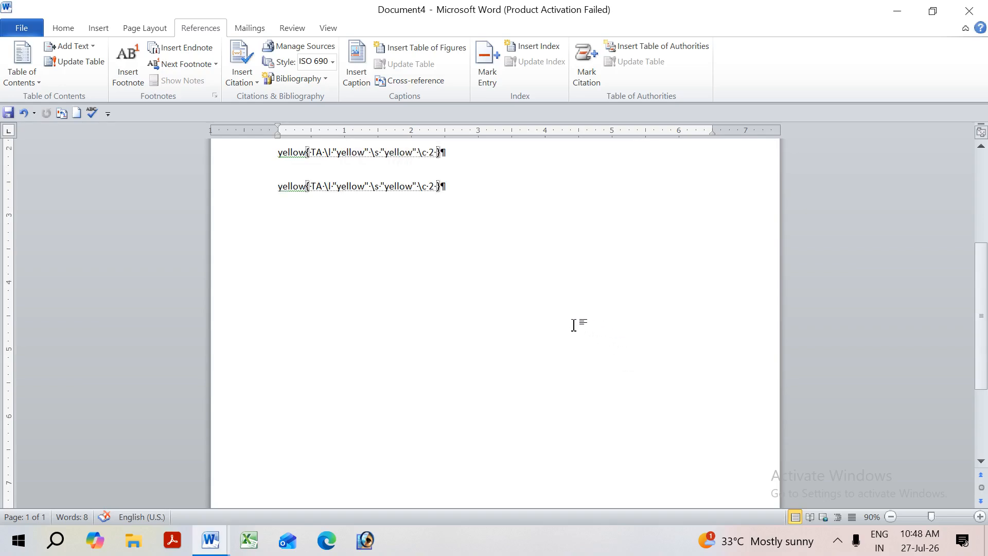
click(63, 28)
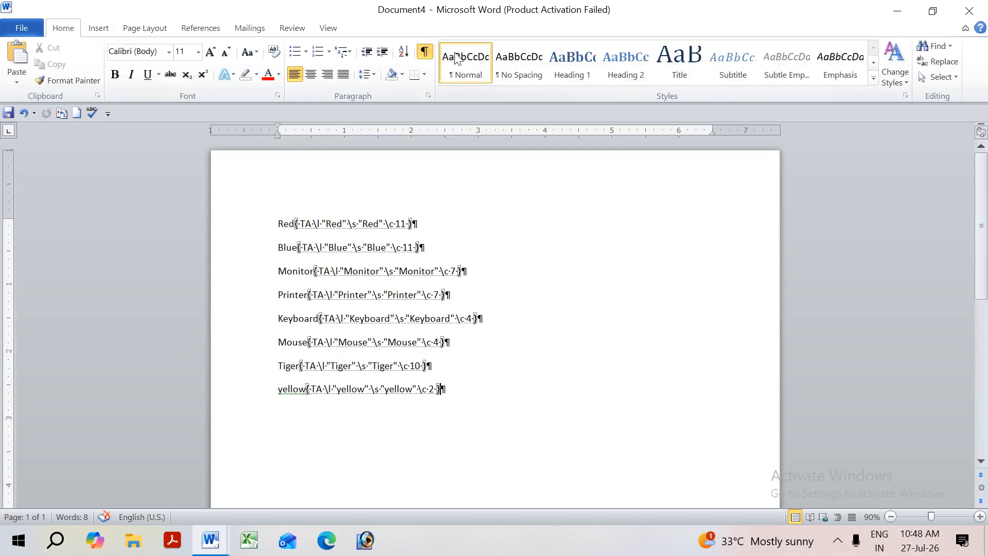
click(423, 51)
click(327, 28)
click(250, 28)
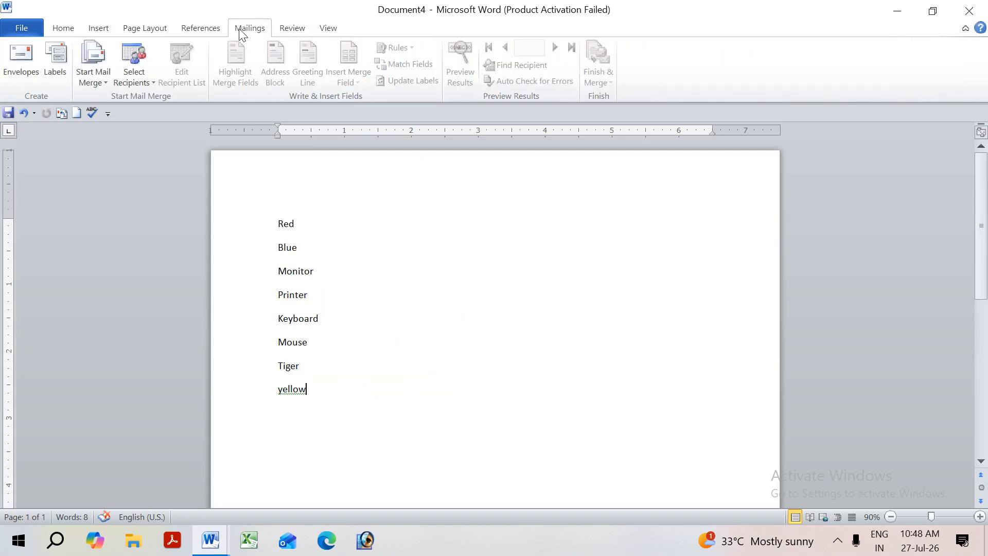
click(201, 28)
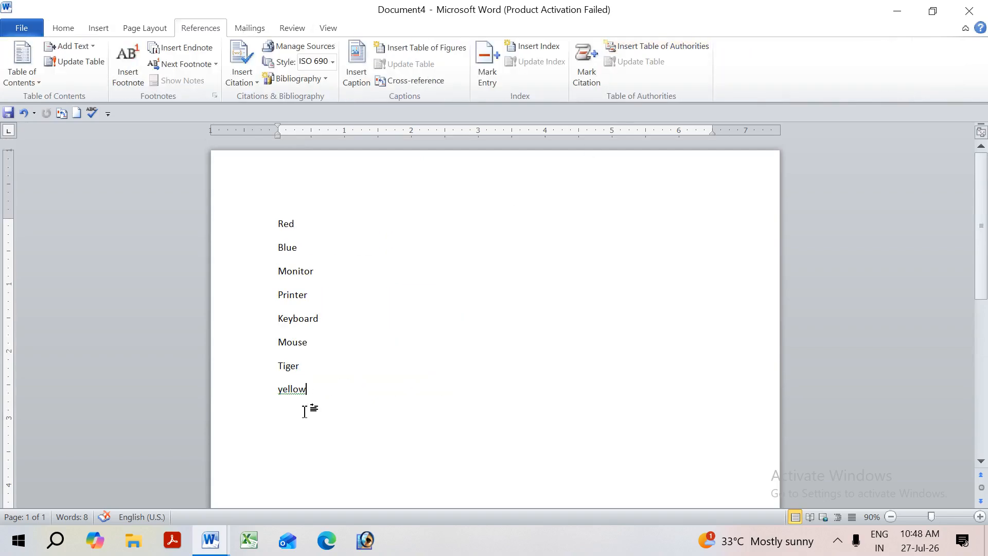
Capitalize the list's last word as "Yellow" and insert a table of authorities below the word list.
key(shift+F3)
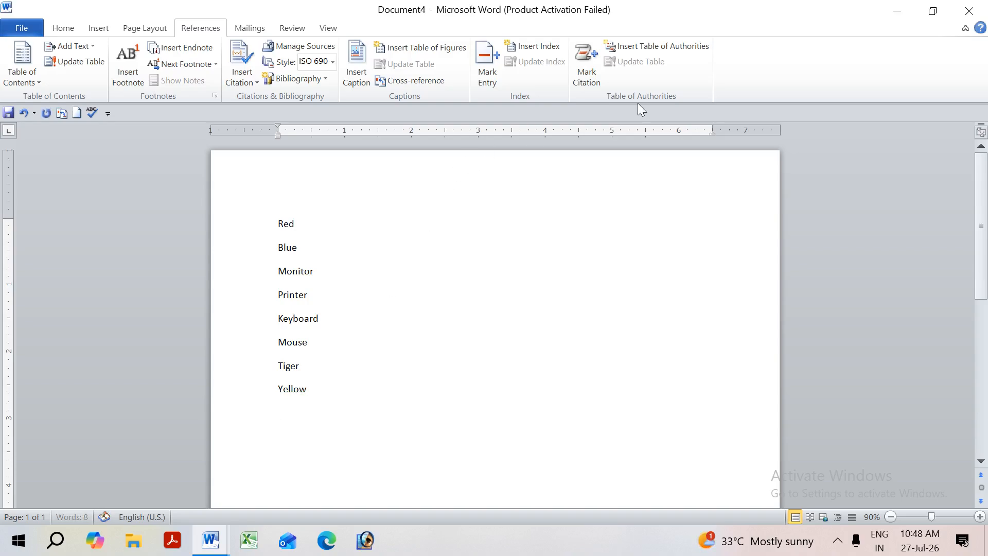
click(679, 47)
click(592, 409)
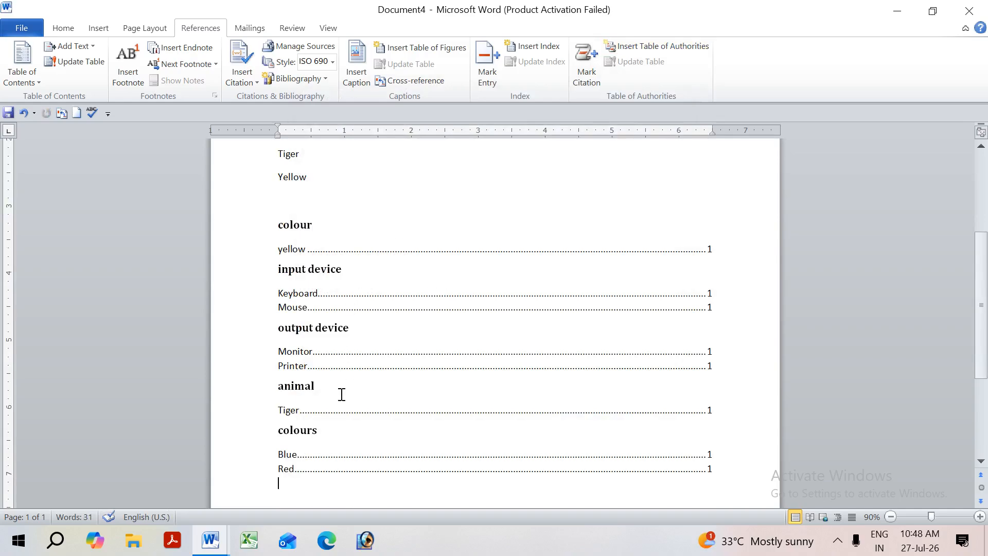
Delete the word list from "Red" to "Yellow" and the blank line above the table of authorities.
scroll(310, 443, up, 3)
drag(304, 357, 218, 160)
key(Delete)
key(Delete)
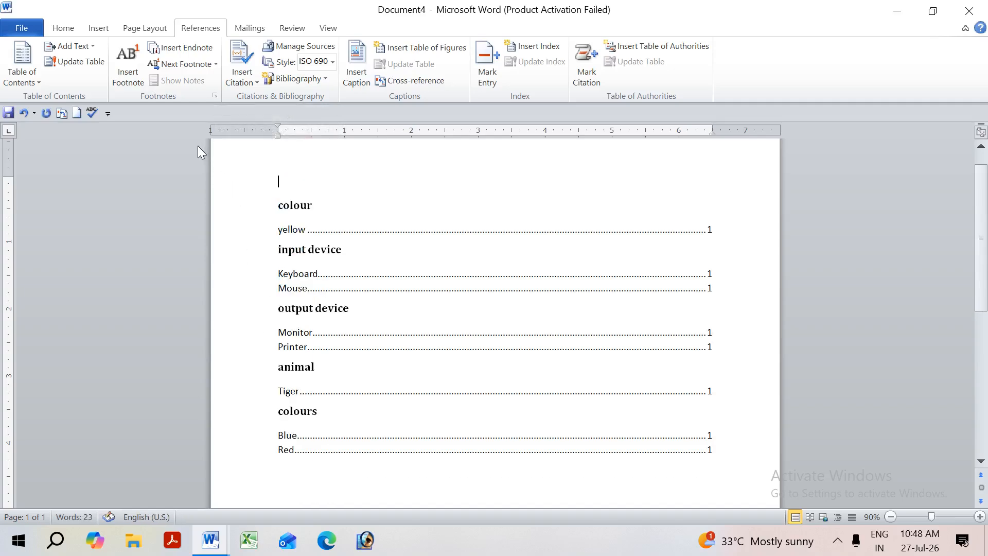
click(408, 294)
click(364, 459)
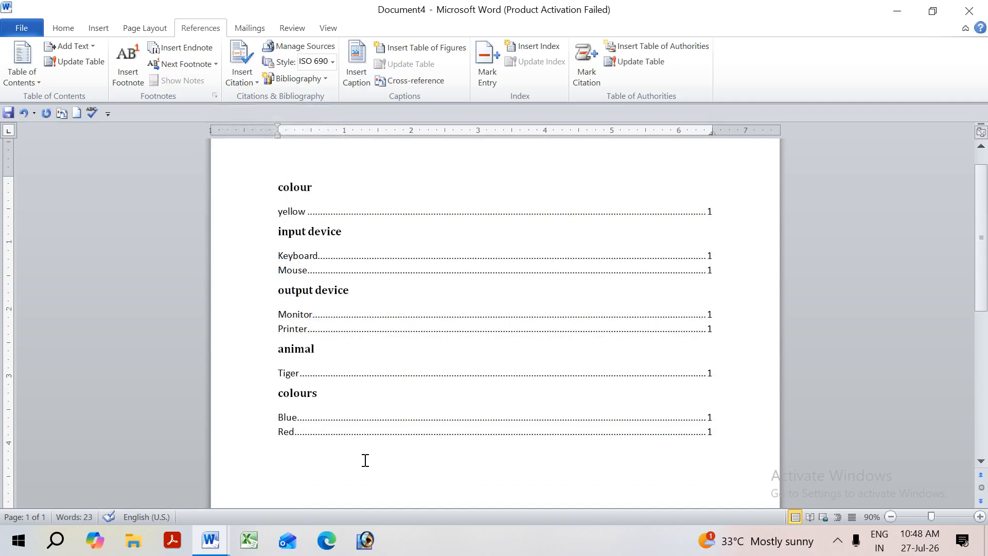
scroll(355, 377, down, 5)
scroll(355, 377, up, 5)
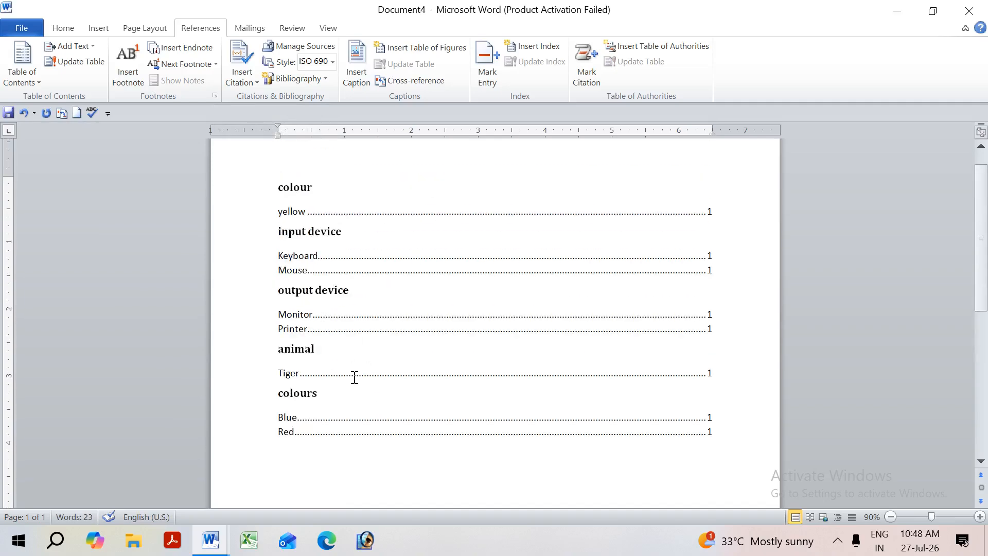